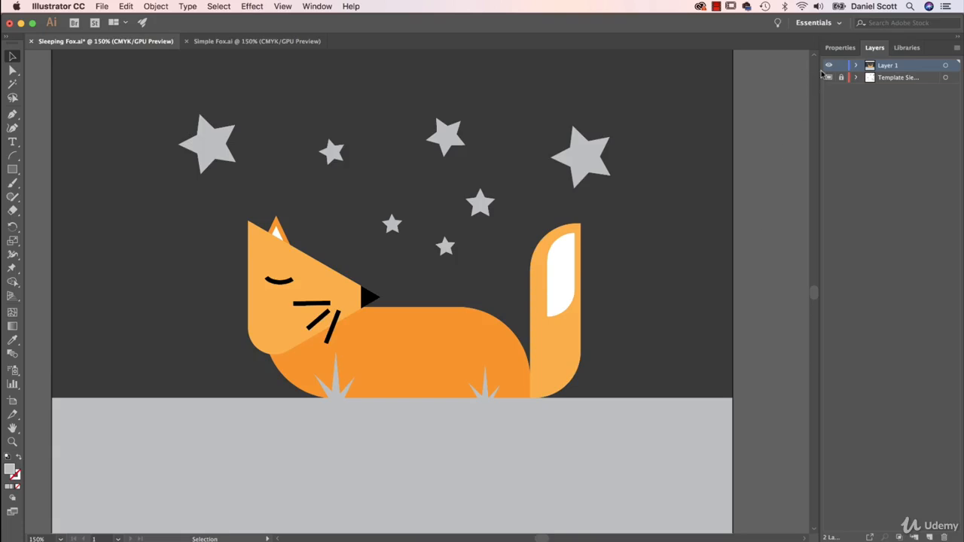
Hide Layer 1 to view the sketch template beneath the fox artwork, and show the layer again.
{"action": "left_click", "coordinate": [828, 65]}
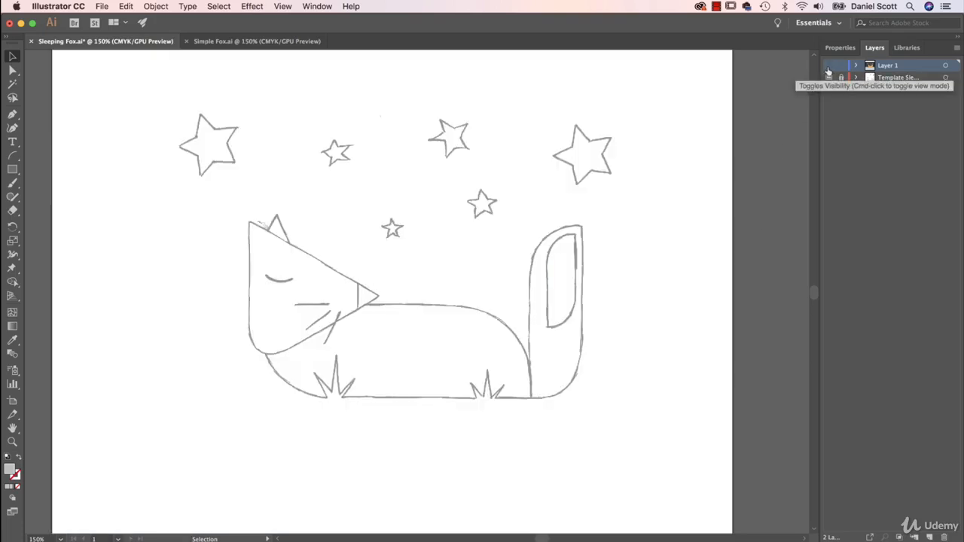
{"action": "left_click", "coordinate": [829, 66]}
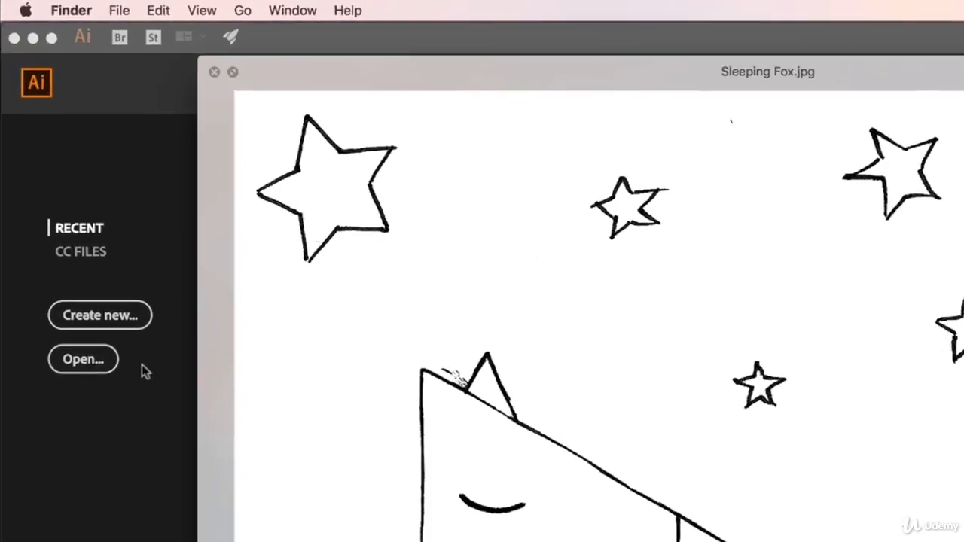
Create a new print document with the Letter preset in landscape orientation, 792 x 612 pt.
{"action": "left_click", "coordinate": [95, 292]}
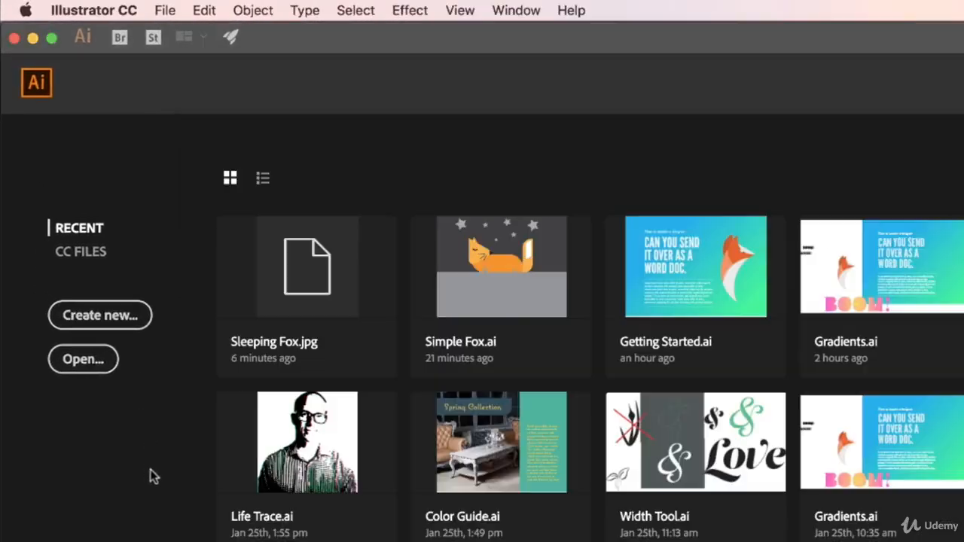
{"action": "left_click", "coordinate": [166, 10]}
{"action": "left_click", "coordinate": [181, 33]}
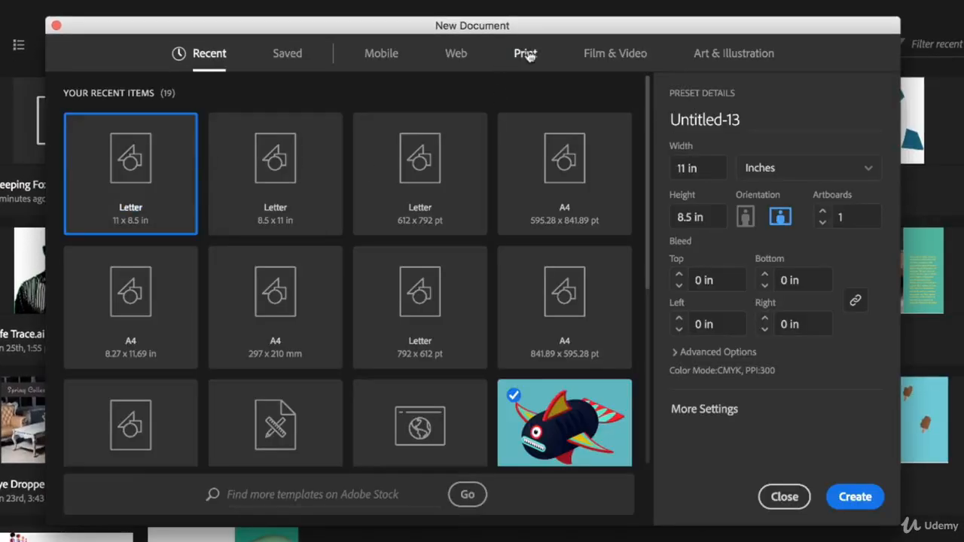
{"action": "left_click", "coordinate": [525, 55]}
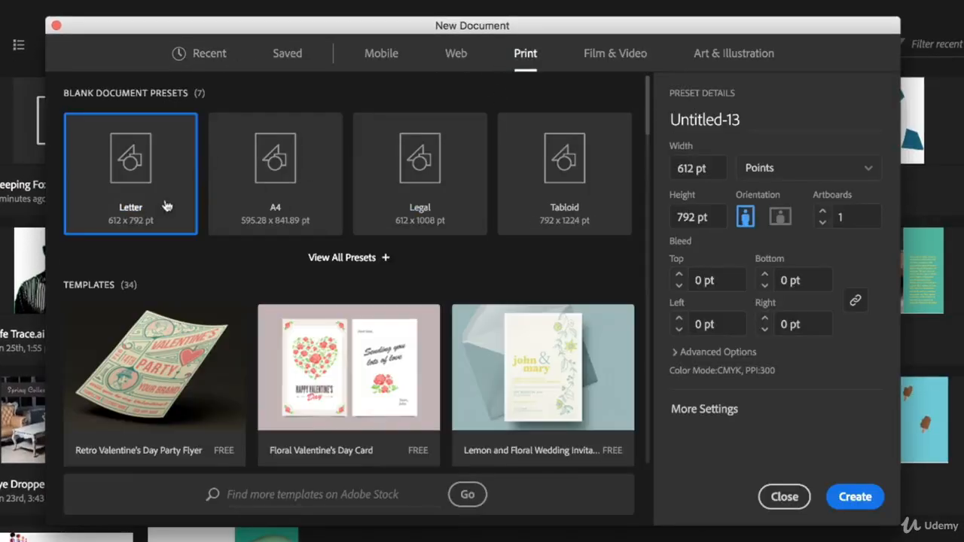
{"action": "left_click", "coordinate": [781, 218]}
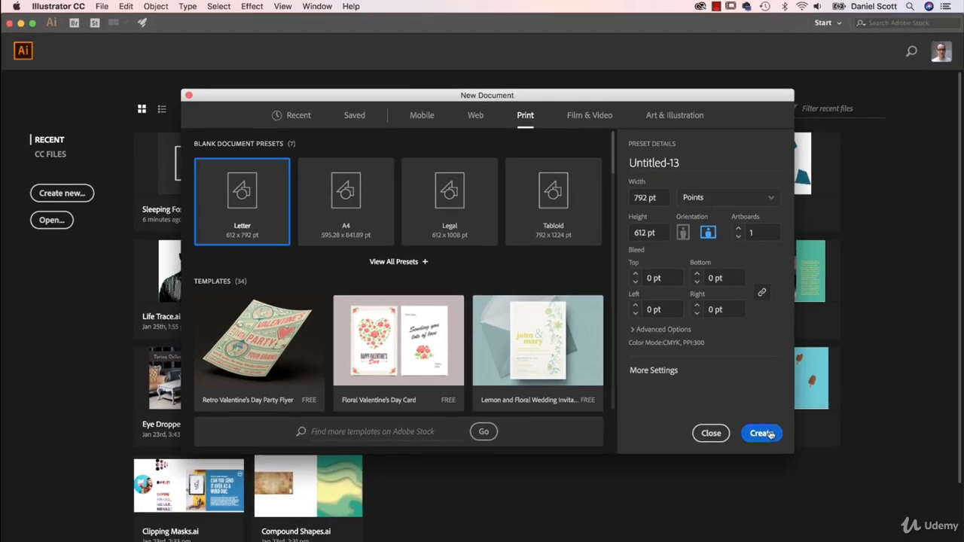
{"action": "left_click", "coordinate": [762, 433]}
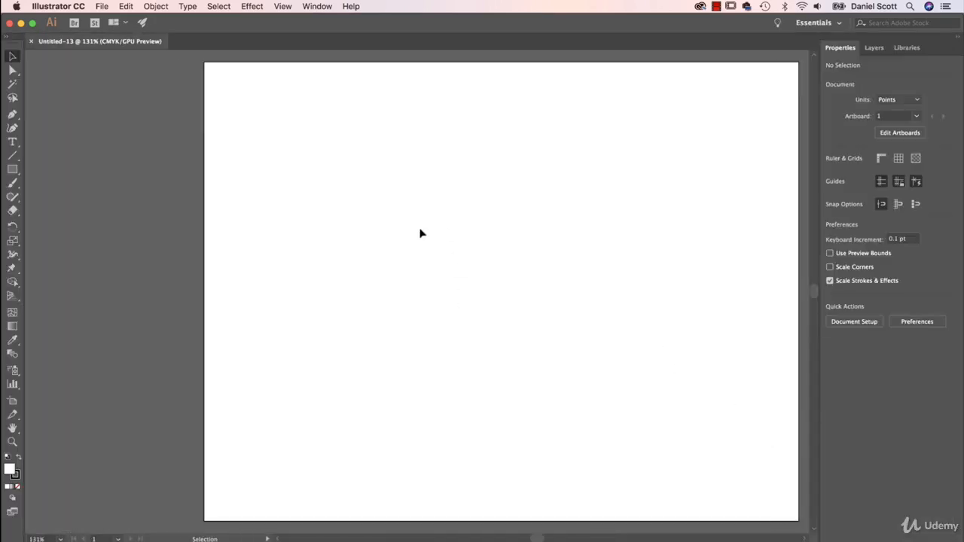
Start saving the document and create a folder named Illustrator Class Files on the Desktop for it.
{"action": "left_click", "coordinate": [101, 6]}
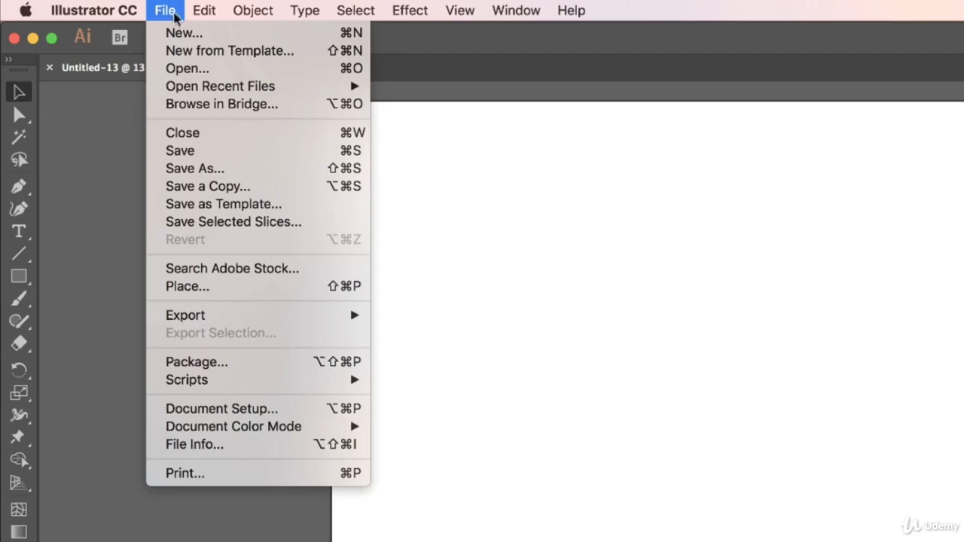
{"action": "left_click", "coordinate": [216, 150]}
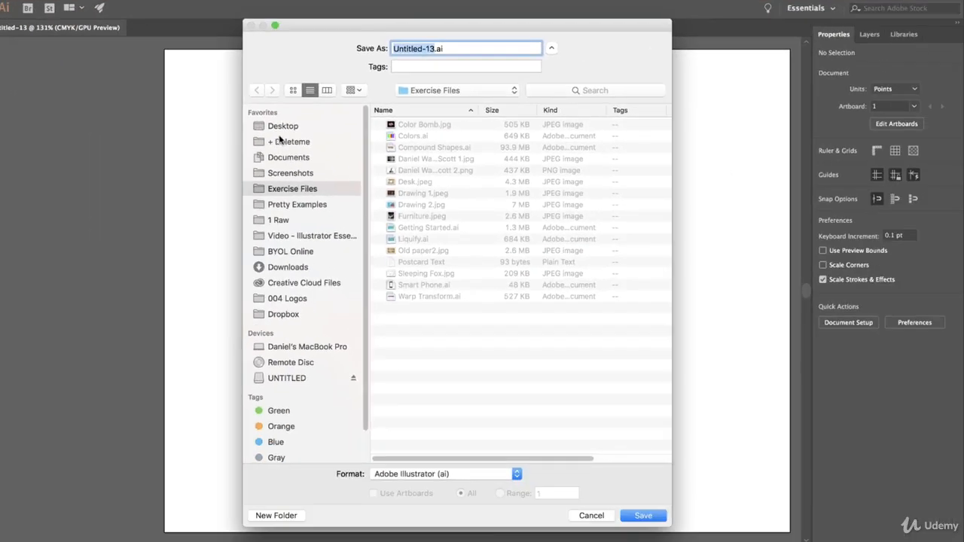
{"action": "left_click", "coordinate": [282, 126]}
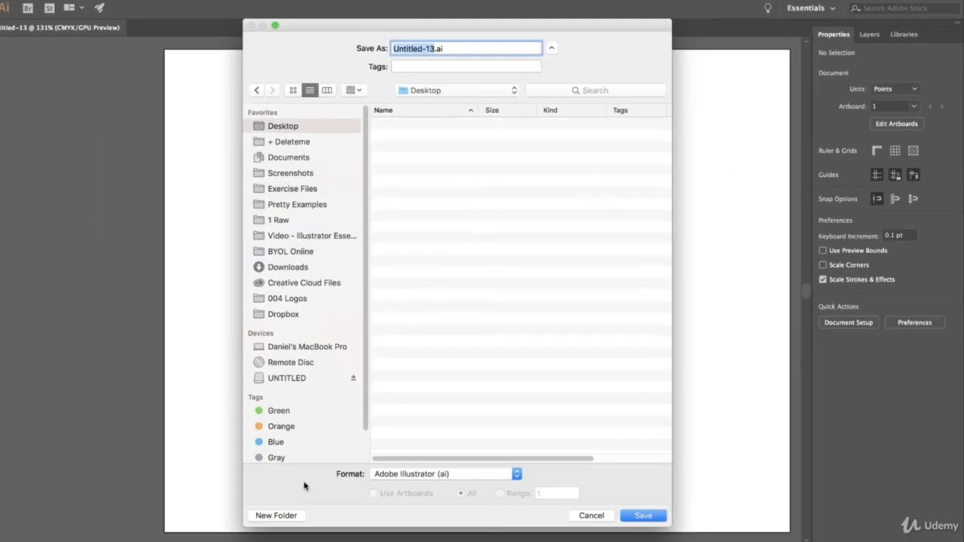
{"action": "left_click", "coordinate": [277, 516]}
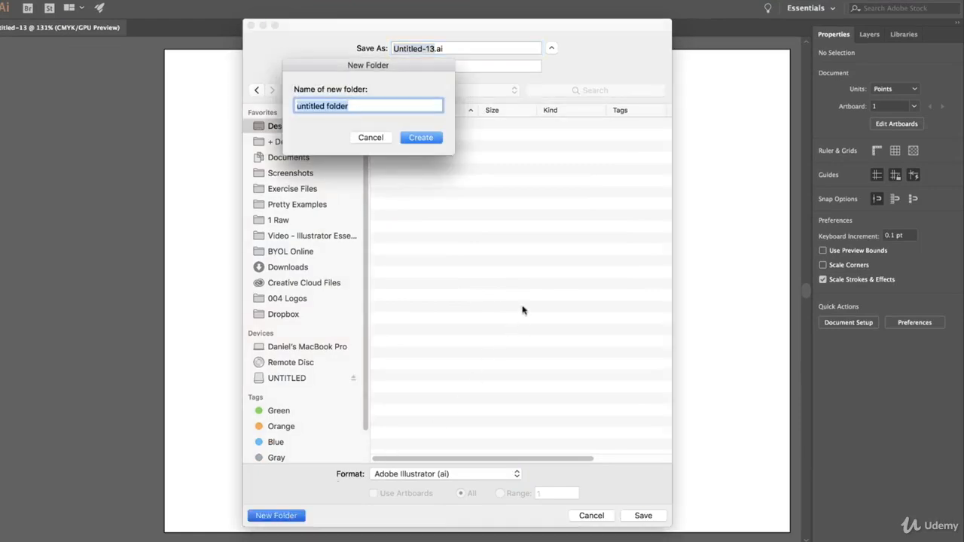
{"action": "type", "text": "I"}
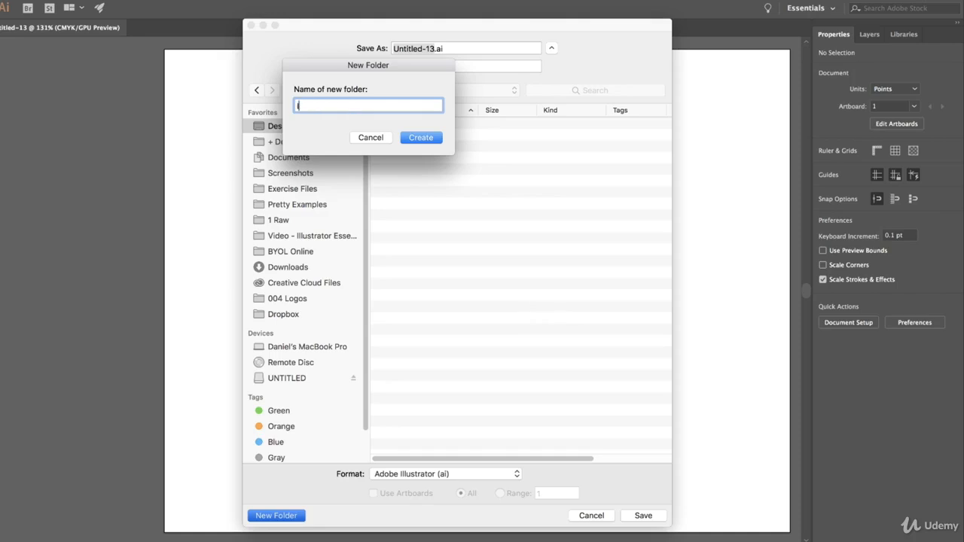
{"action": "type", "text": "llustrator Class Files"}
{"action": "left_click", "coordinate": [435, 143]}
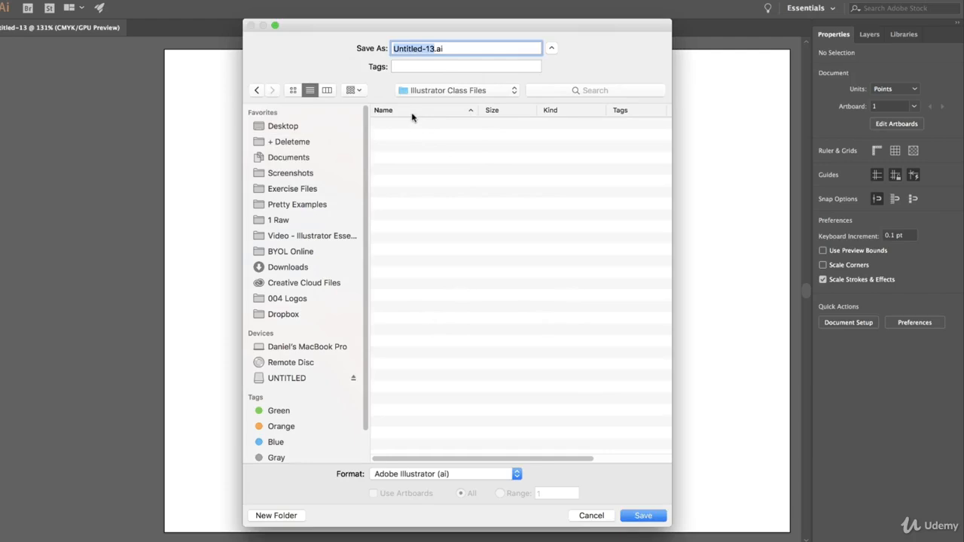
Save the document as Sleeping Fox.ai in Illustrator CC format with the default options.
{"action": "type", "text": "Sleeping Fox"}
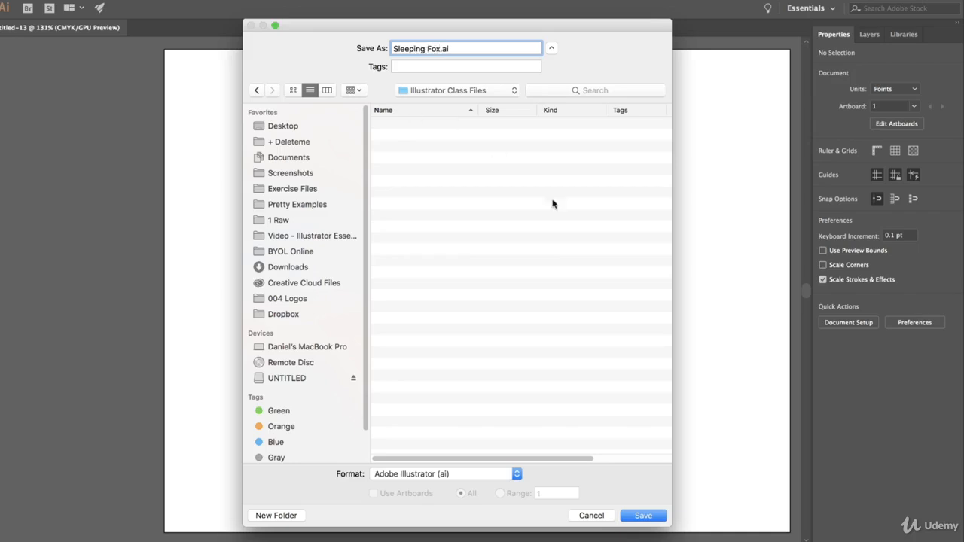
{"action": "left_click", "coordinate": [654, 515]}
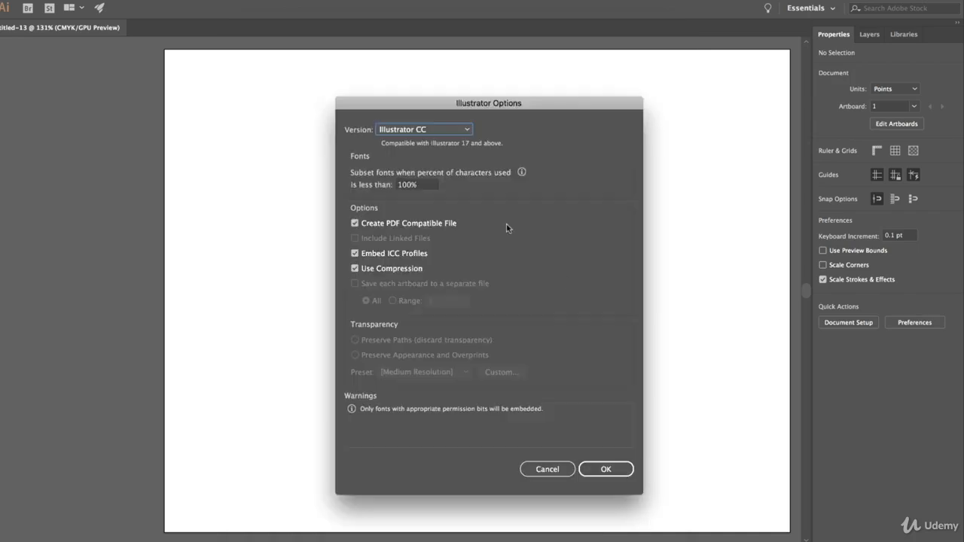
{"action": "left_click", "coordinate": [613, 473]}
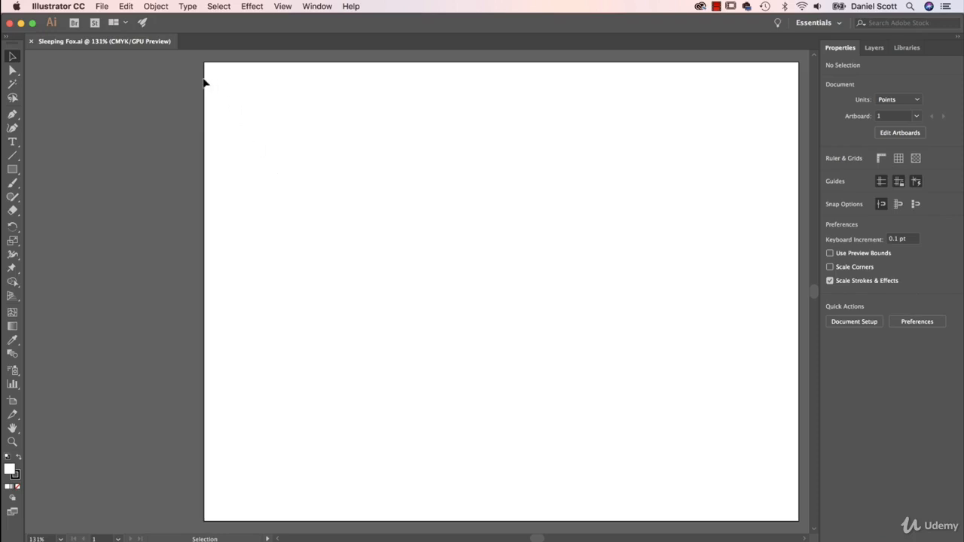
Place Sleeping Fox.jpg from the Exercise Files folder as a linked template.
{"action": "left_click", "coordinate": [102, 7]}
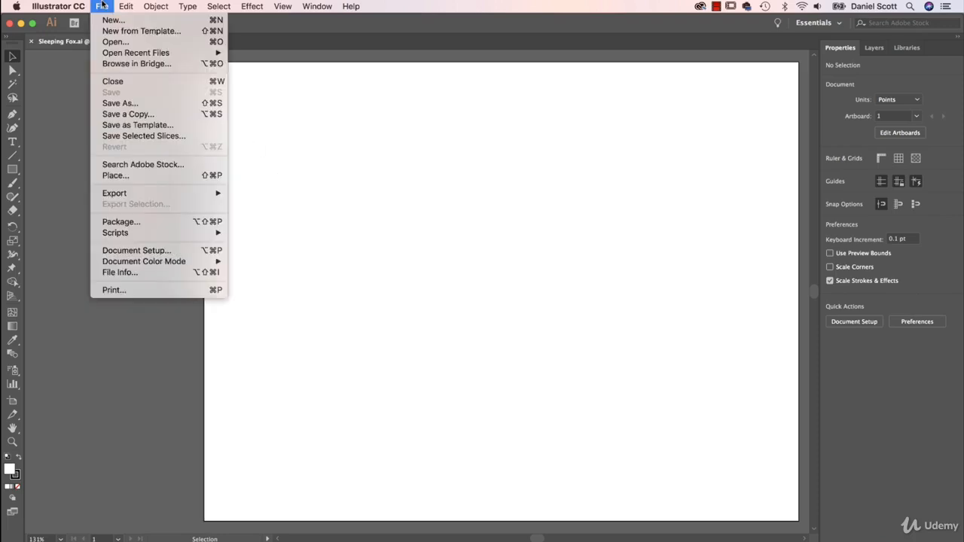
{"action": "left_click", "coordinate": [123, 177]}
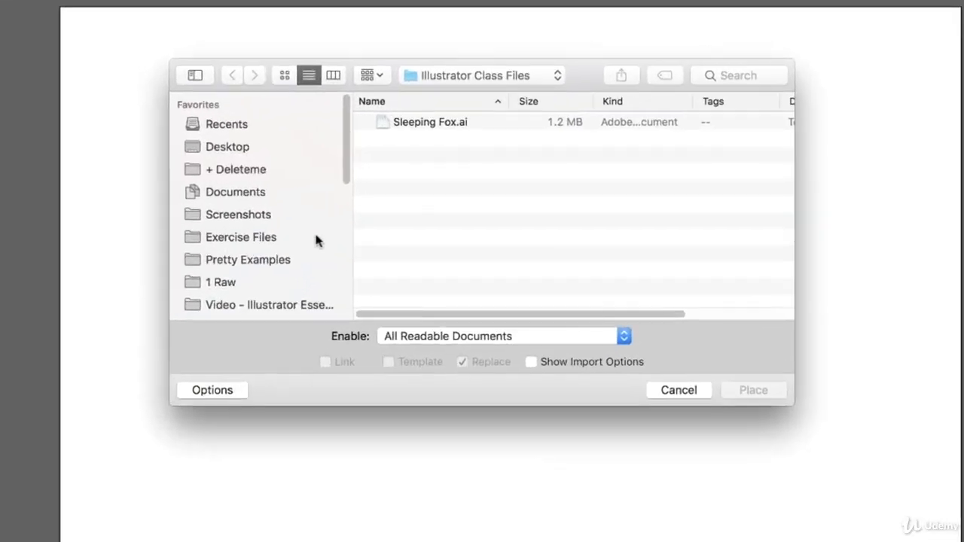
{"action": "left_click", "coordinate": [265, 240]}
{"action": "scroll", "coordinate": [494, 260], "scroll_direction": "down", "scroll_amount": 3}
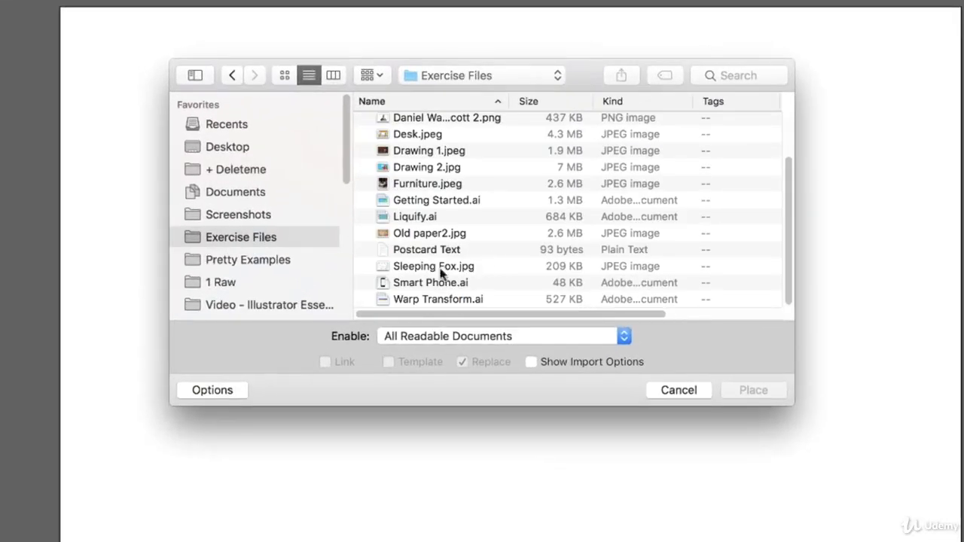
{"action": "left_click", "coordinate": [427, 270]}
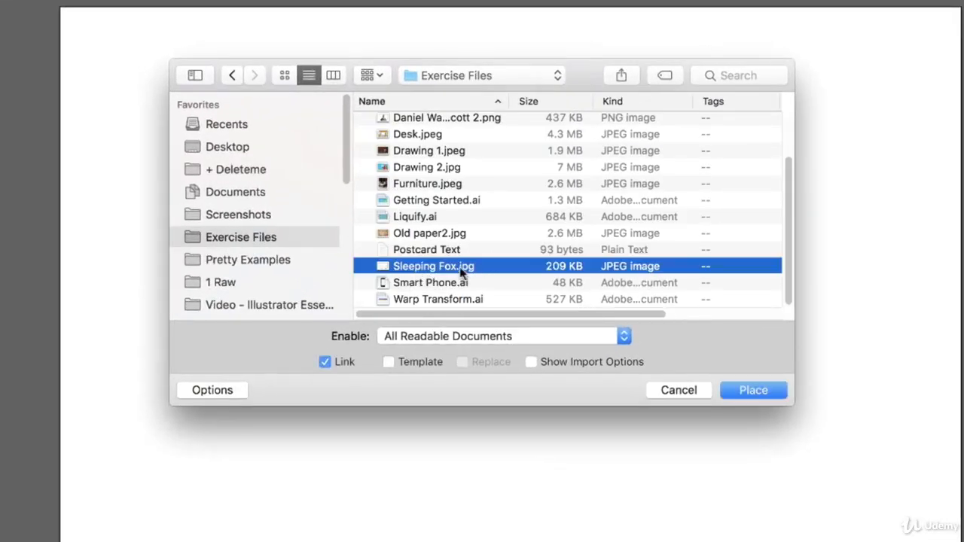
{"action": "left_click", "coordinate": [388, 362]}
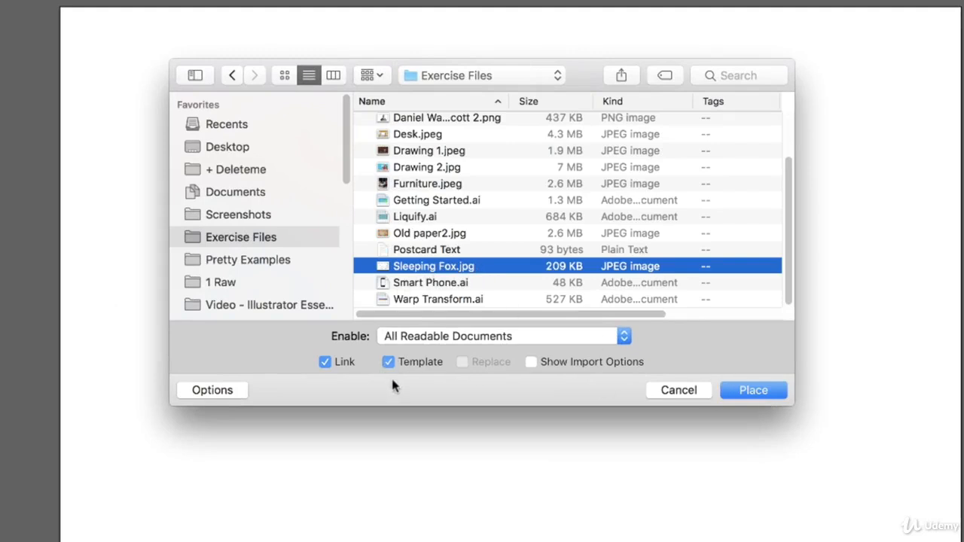
{"action": "left_click", "coordinate": [757, 390]}
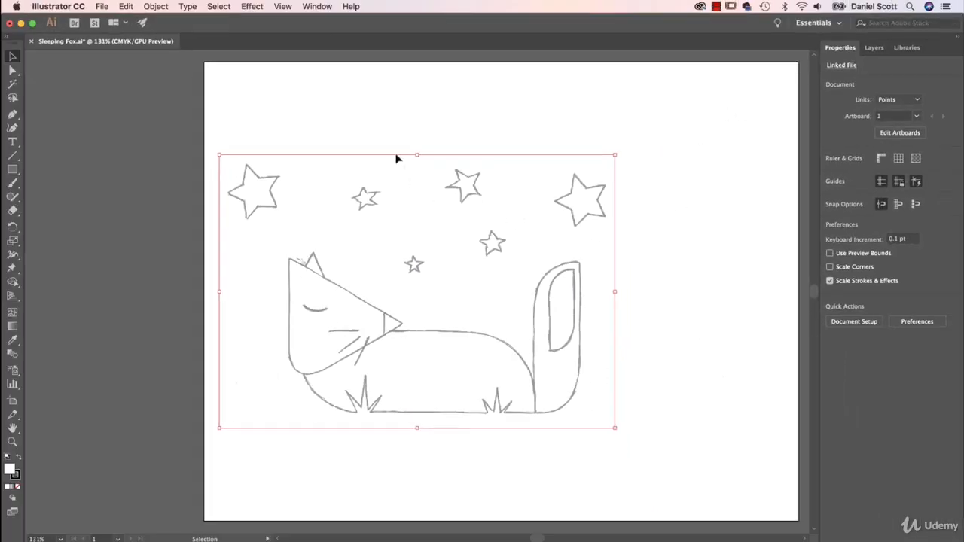
Deselect the placed fox sketch and try to select and move it on the artboard.
{"action": "left_click", "coordinate": [382, 147]}
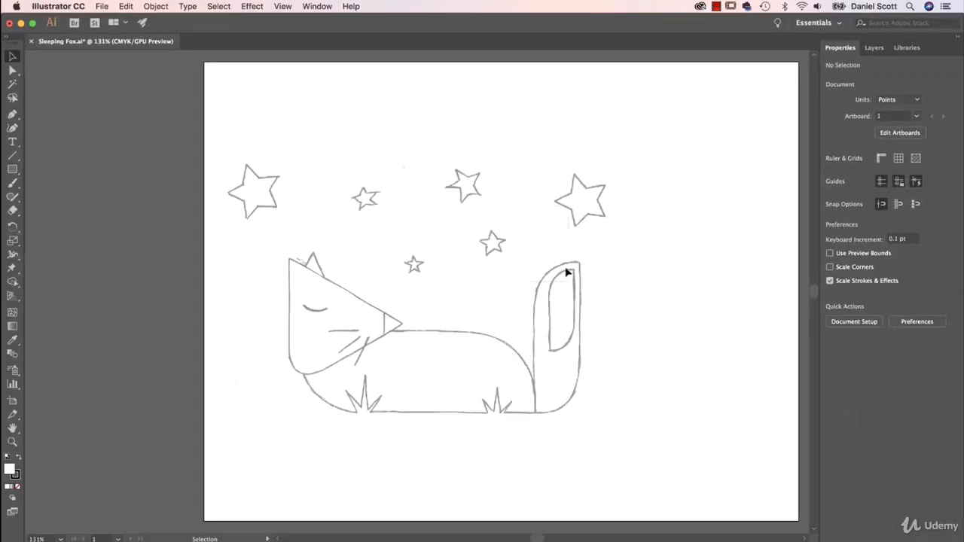
{"action": "left_click_drag", "start_coordinate": [496, 174], "coordinate": [520, 310]}
{"action": "left_click_drag", "start_coordinate": [338, 167], "coordinate": [580, 351]}
{"action": "left_click_drag", "start_coordinate": [412, 232], "coordinate": [552, 340]}
Unlock the template layer, move the fox sketch to the middle of the artboard, and lock the layer again.
{"action": "left_click", "coordinate": [877, 49]}
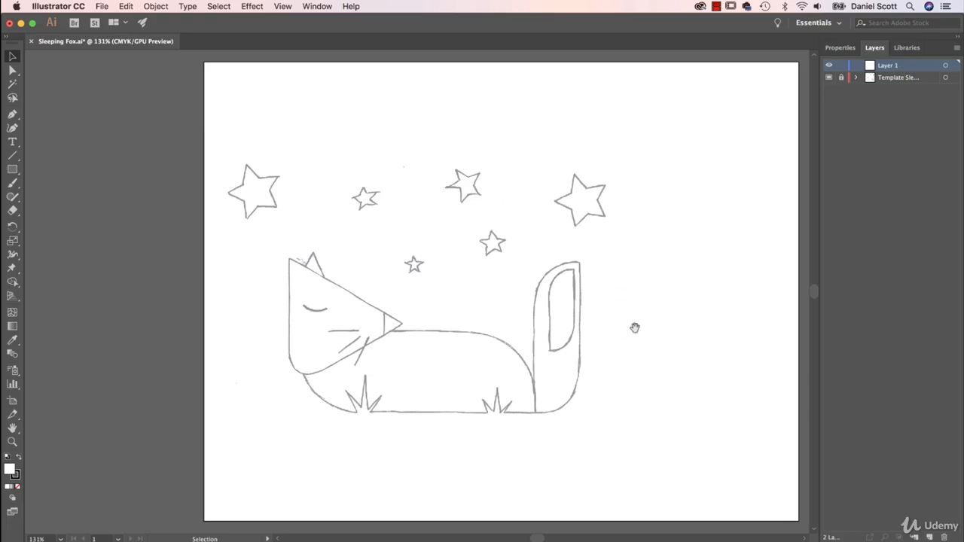
{"action": "scroll", "coordinate": [633, 327], "scroll_direction": "right", "scroll_amount": 5}
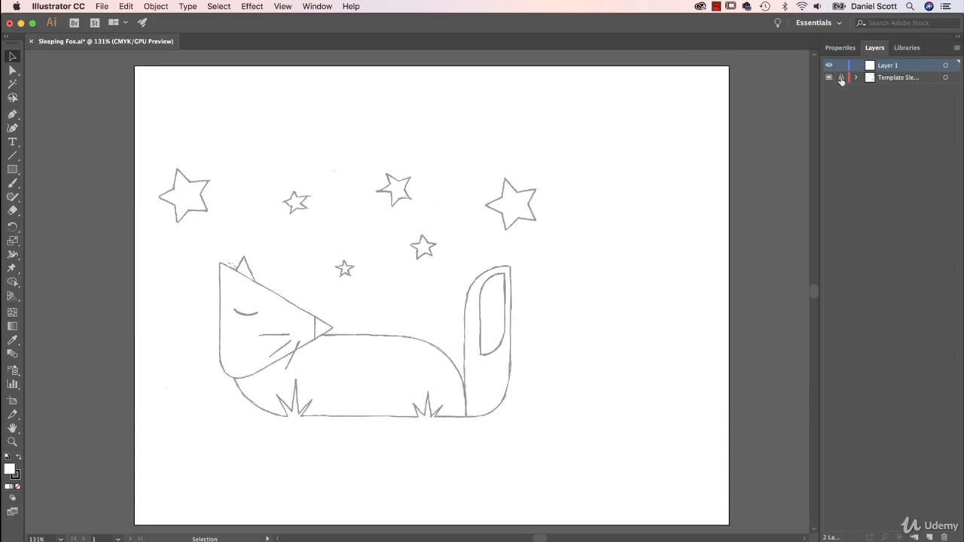
{"action": "left_click_drag", "start_coordinate": [392, 324], "coordinate": [536, 322]}
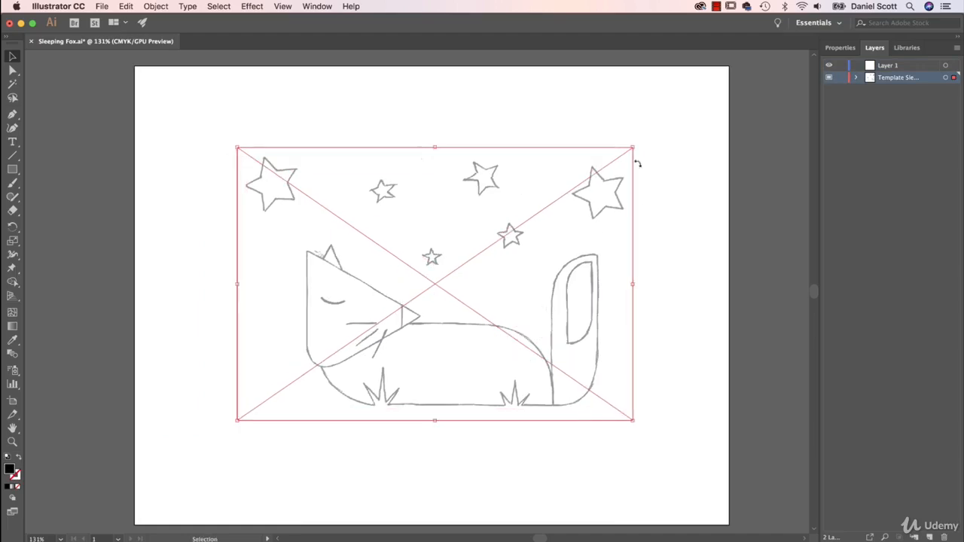
{"action": "left_click", "coordinate": [842, 78]}
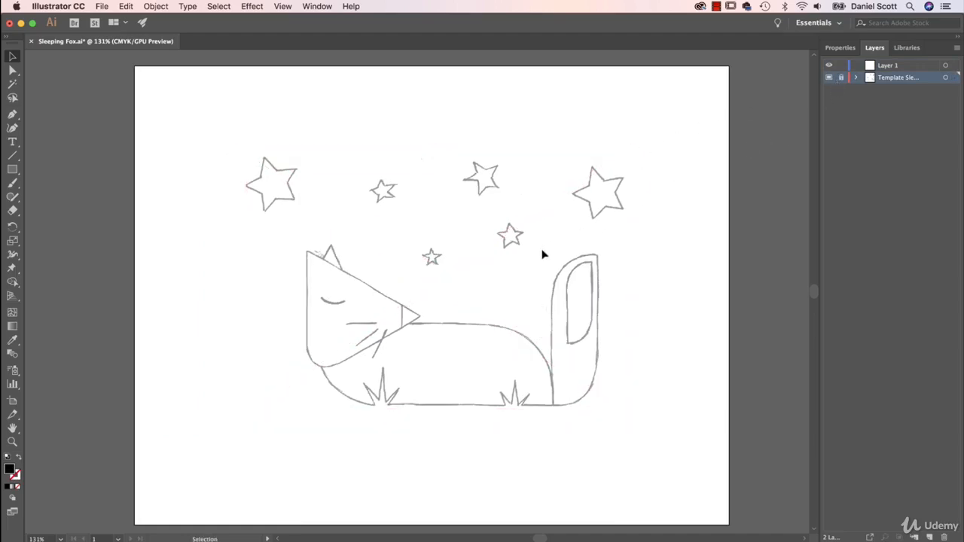
On Layer 1, draw a rectangle about 310 x 114 pt over the fox's body in the sketch.
{"action": "left_click", "coordinate": [891, 69]}
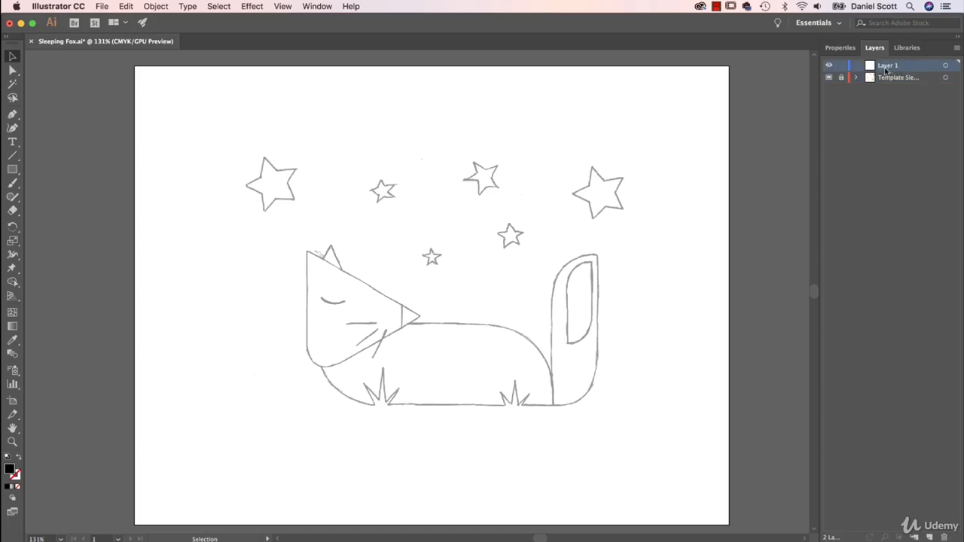
{"action": "left_click", "coordinate": [841, 49]}
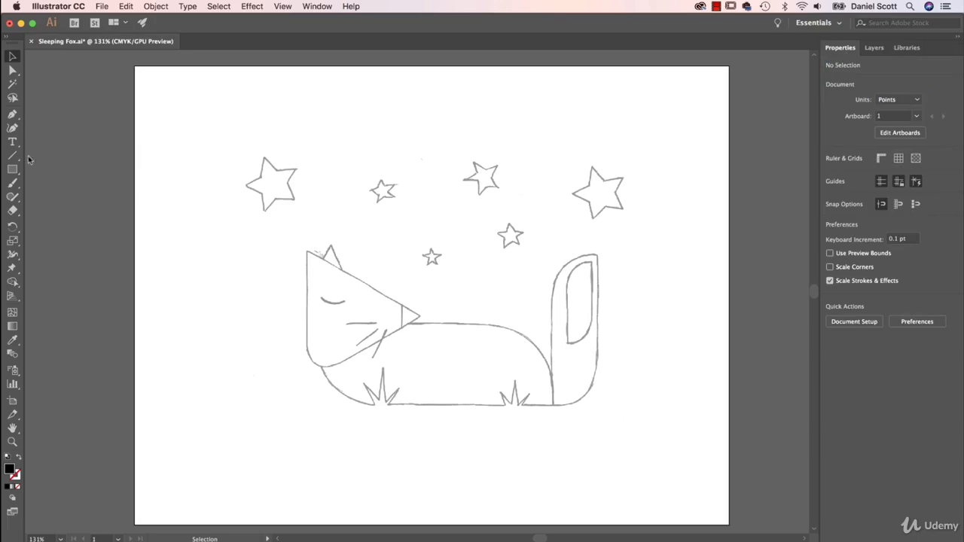
{"action": "left_click", "coordinate": [13, 169]}
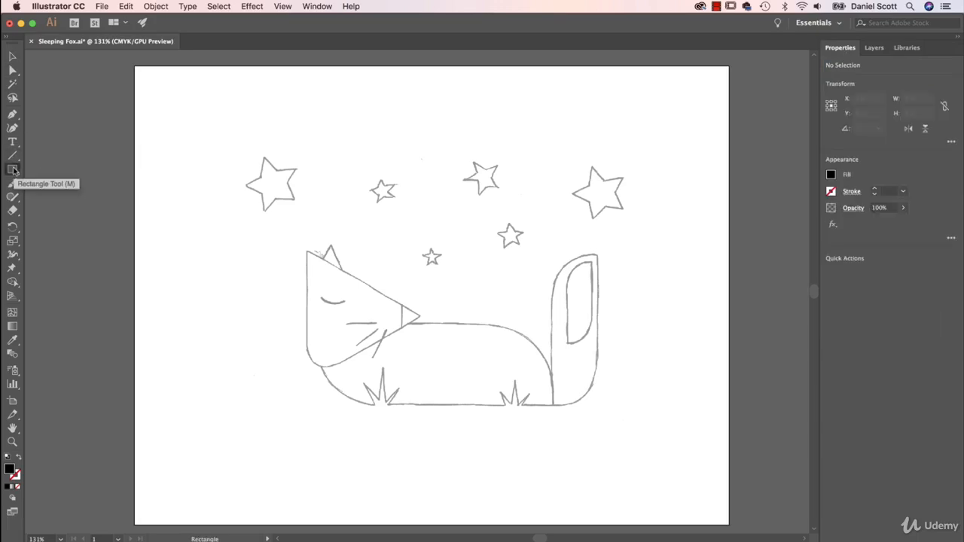
{"action": "left_click_drag", "start_coordinate": [321, 320], "coordinate": [556, 406]}
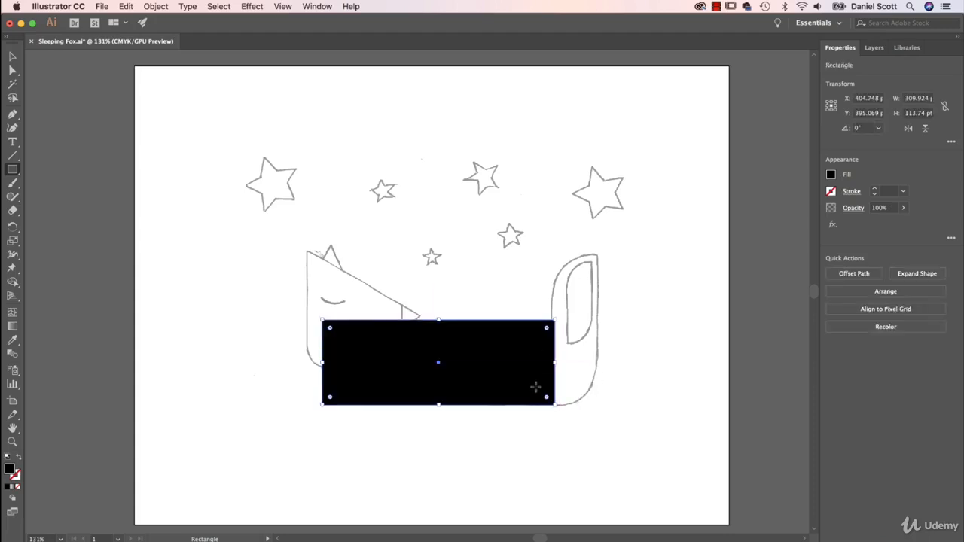
Adjust the rectangle's upper and right edges to fit the sketched body, making it about 309 x 107 pt.
{"action": "left_click", "coordinate": [12, 56]}
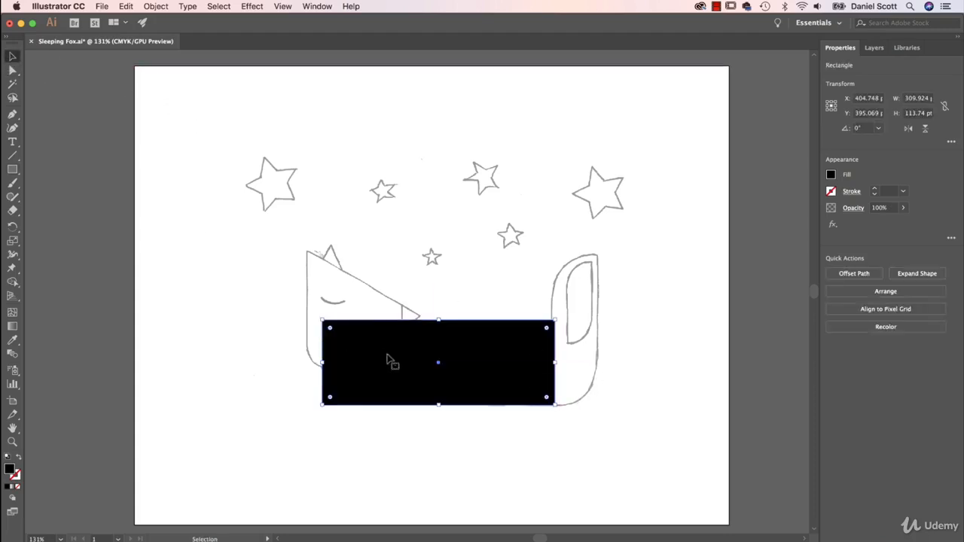
{"action": "left_click_drag", "start_coordinate": [439, 319], "coordinate": [439, 325]}
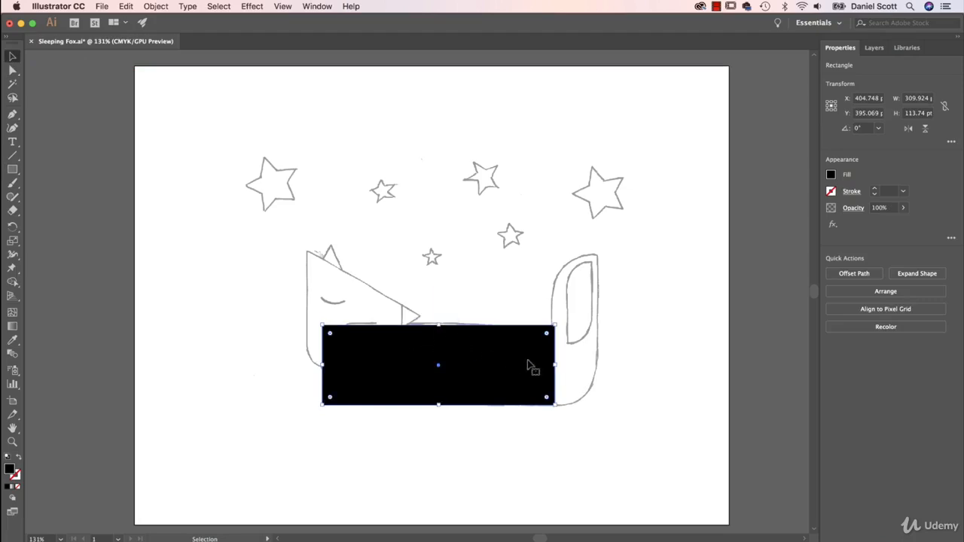
{"action": "mouse_move", "coordinate": [555, 365]}
{"action": "left_mouse_down"}
{"action": "mouse_move", "coordinate": [514, 366]}
{"action": "mouse_move", "coordinate": [555, 367]}
{"action": "left_mouse_up"}
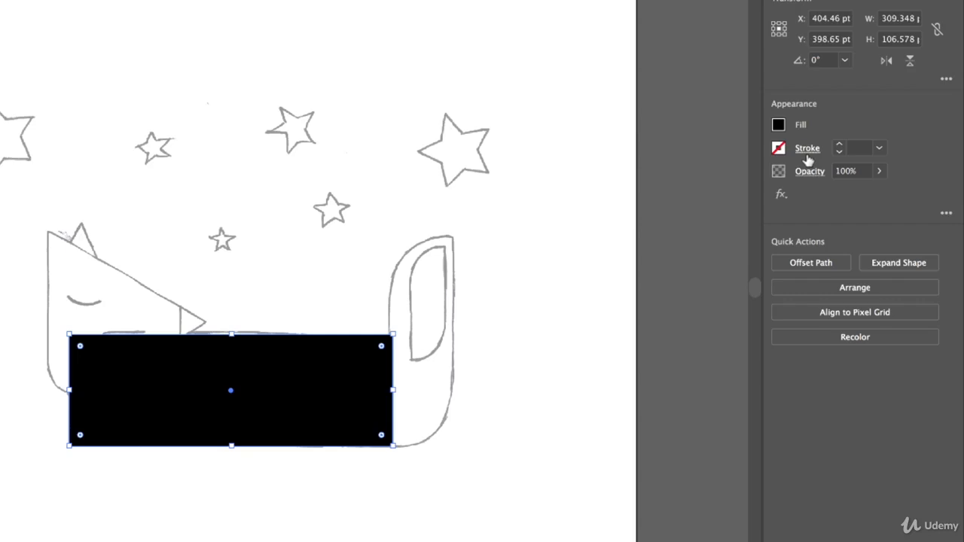
Fill the rectangle over the fox's body with the light orange swatch.
{"action": "left_click", "coordinate": [781, 126]}
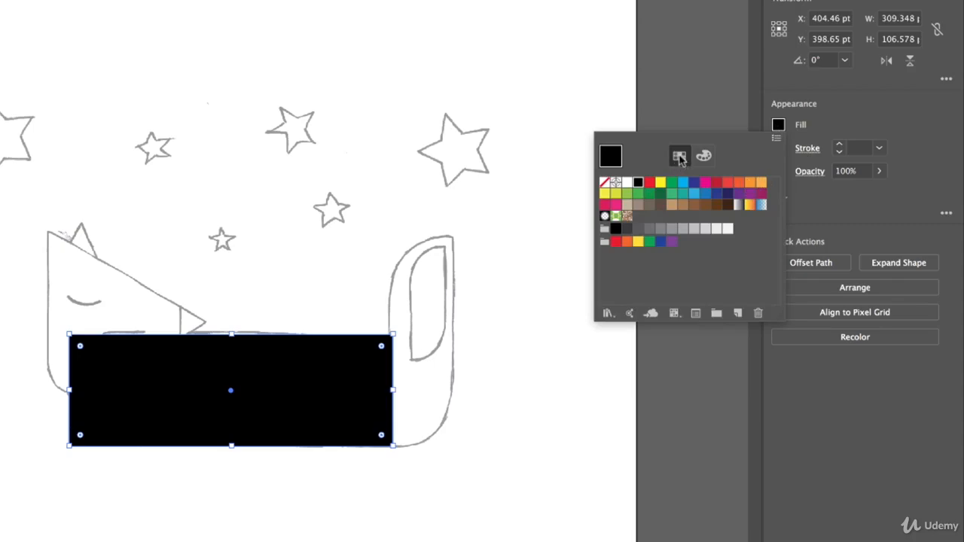
{"action": "left_click", "coordinate": [704, 156]}
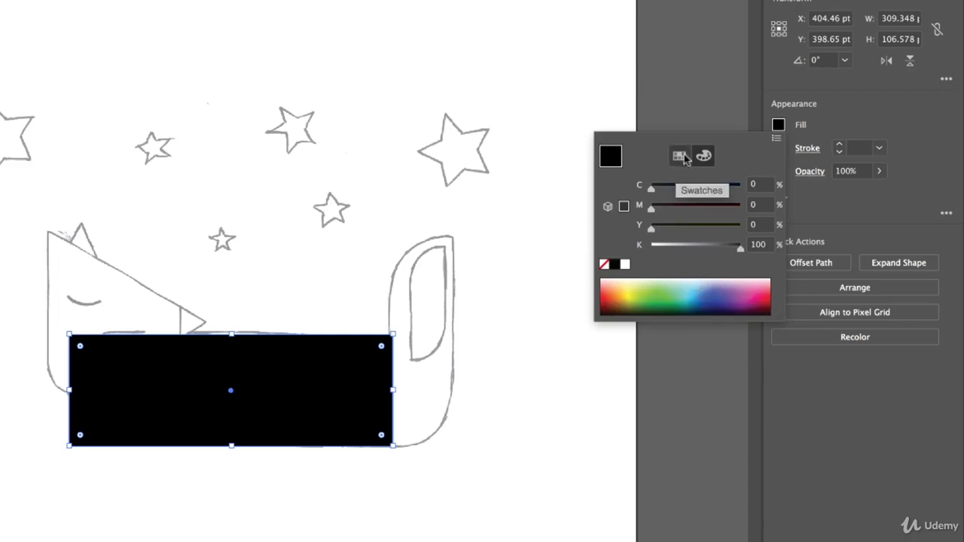
{"action": "left_click", "coordinate": [681, 156]}
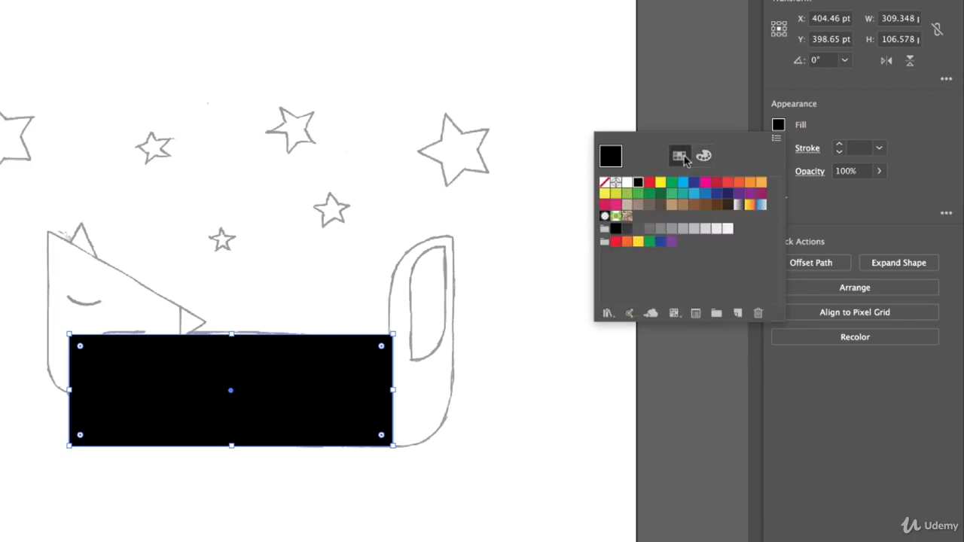
{"action": "left_click", "coordinate": [740, 184]}
{"action": "left_click", "coordinate": [750, 183]}
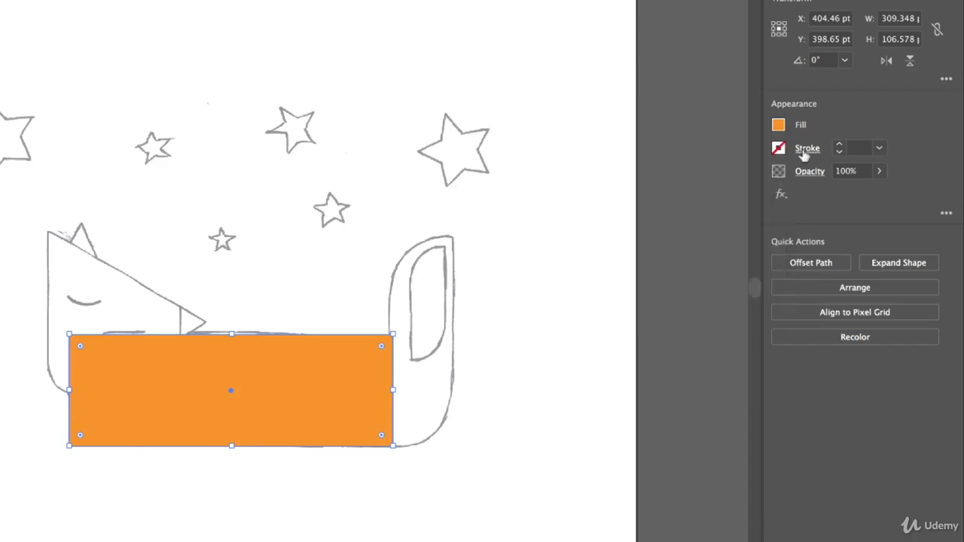
Give the orange body rectangle a black 1 pt stroke and deselect it.
{"action": "left_click", "coordinate": [778, 151]}
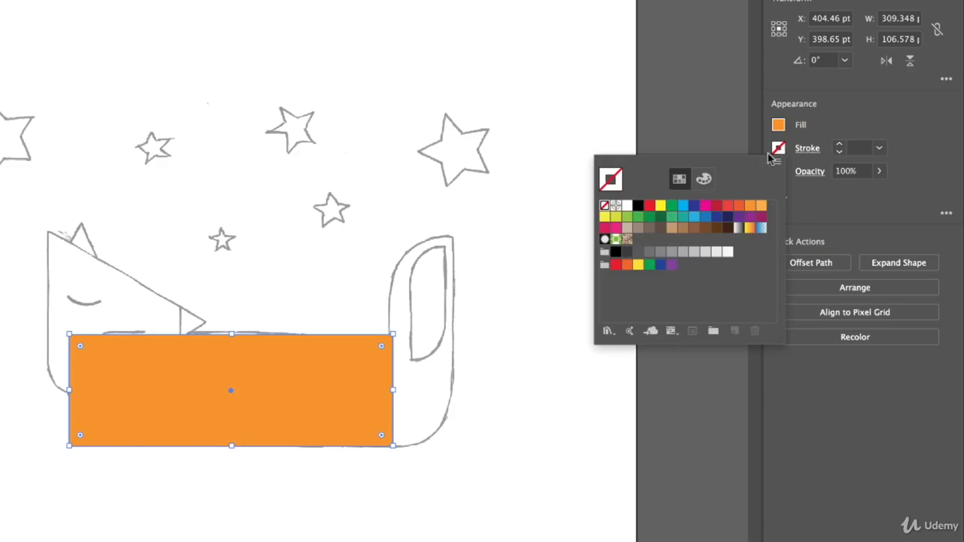
{"action": "left_click", "coordinate": [638, 206]}
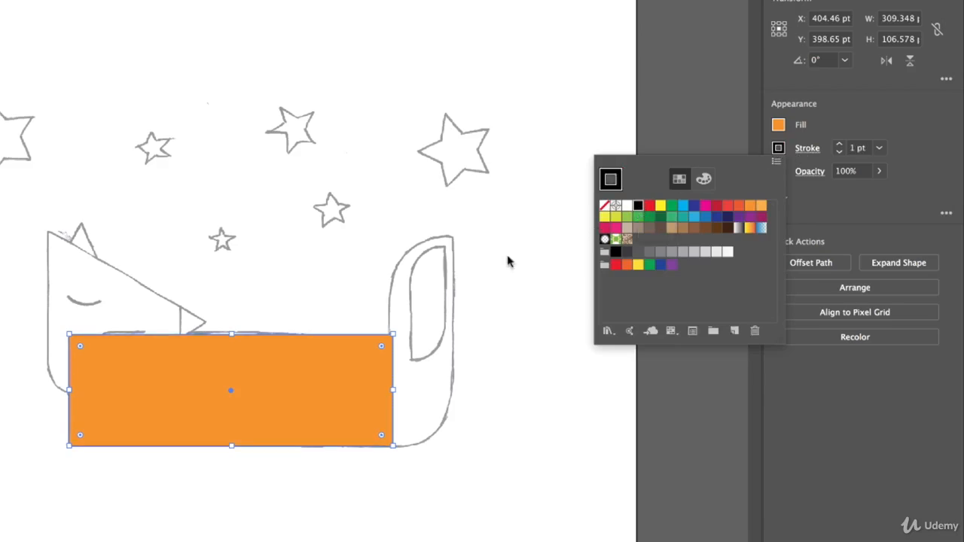
{"action": "left_click", "coordinate": [489, 362]}
{"action": "left_click", "coordinate": [492, 361]}
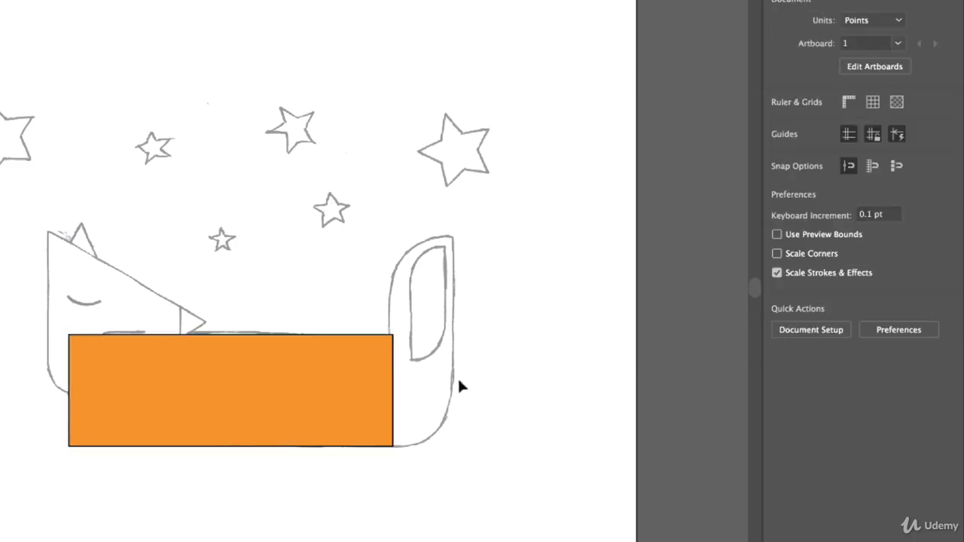
Set the body rectangle's stroke to None and deselect it.
{"action": "left_click", "coordinate": [350, 362]}
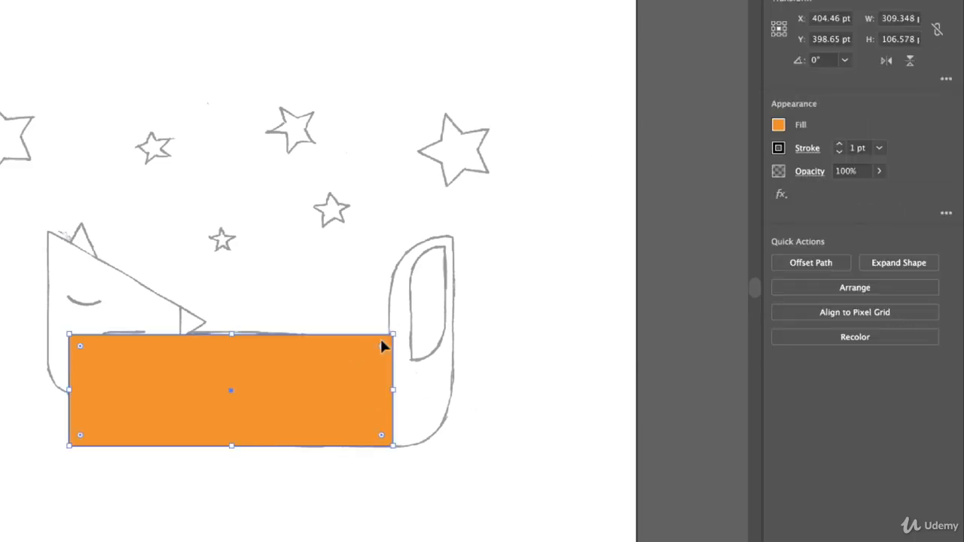
{"action": "left_click", "coordinate": [778, 148]}
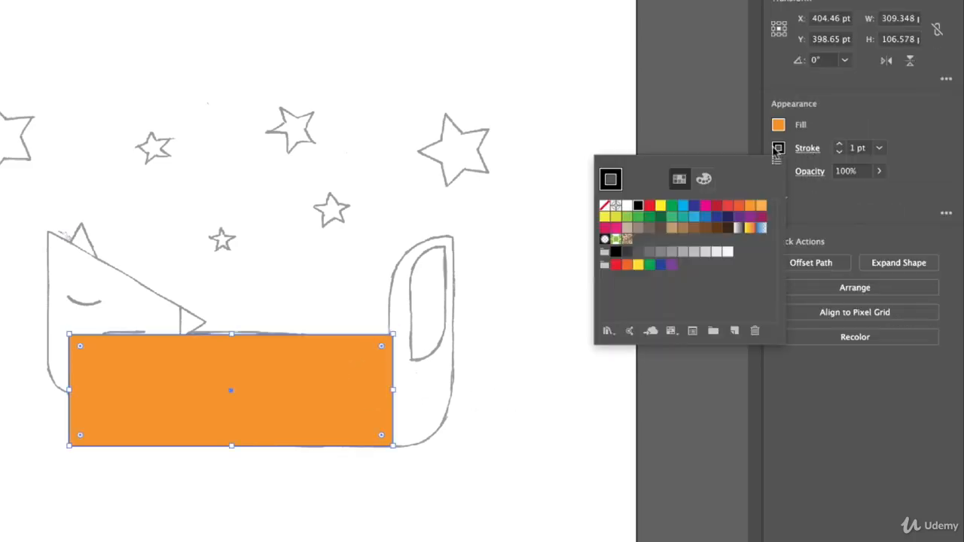
{"action": "left_click", "coordinate": [605, 205]}
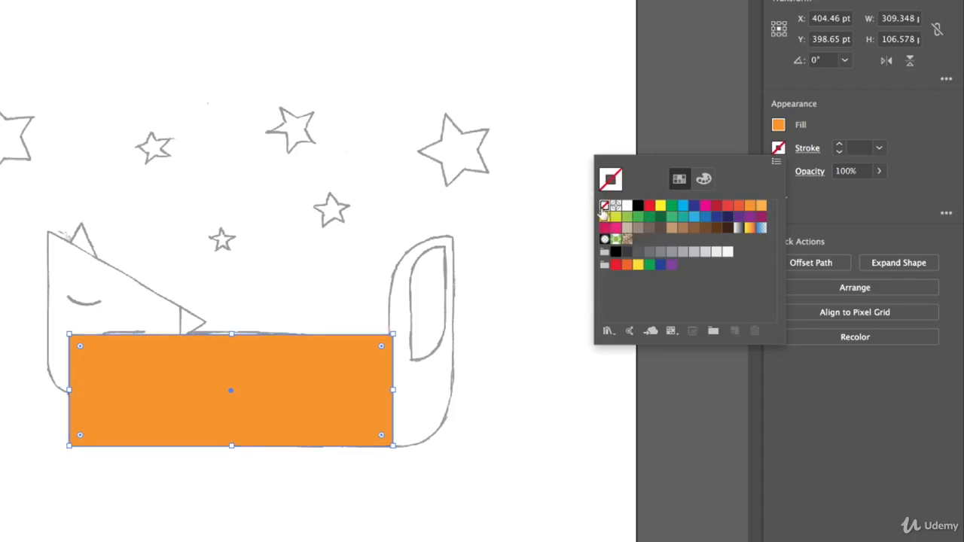
{"action": "left_click", "coordinate": [486, 295]}
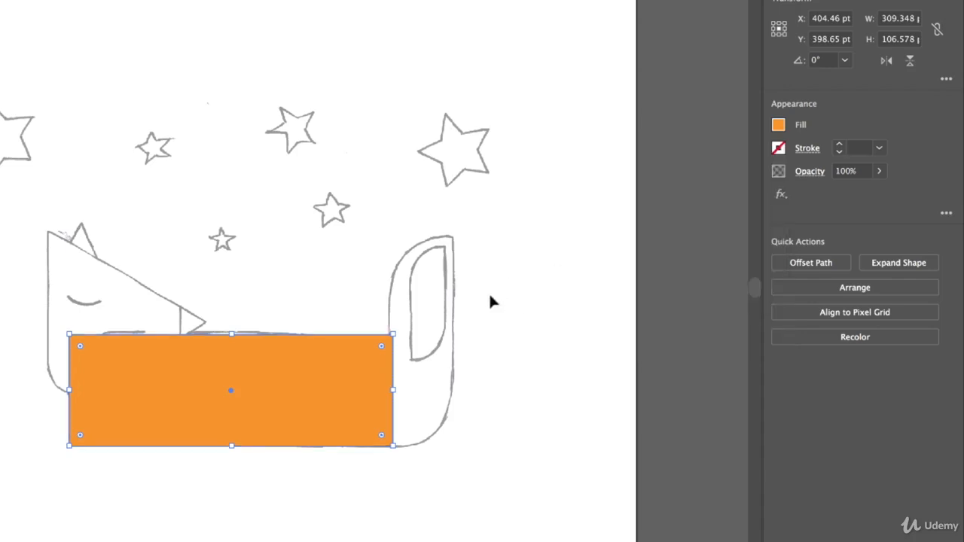
{"action": "left_click", "coordinate": [499, 326]}
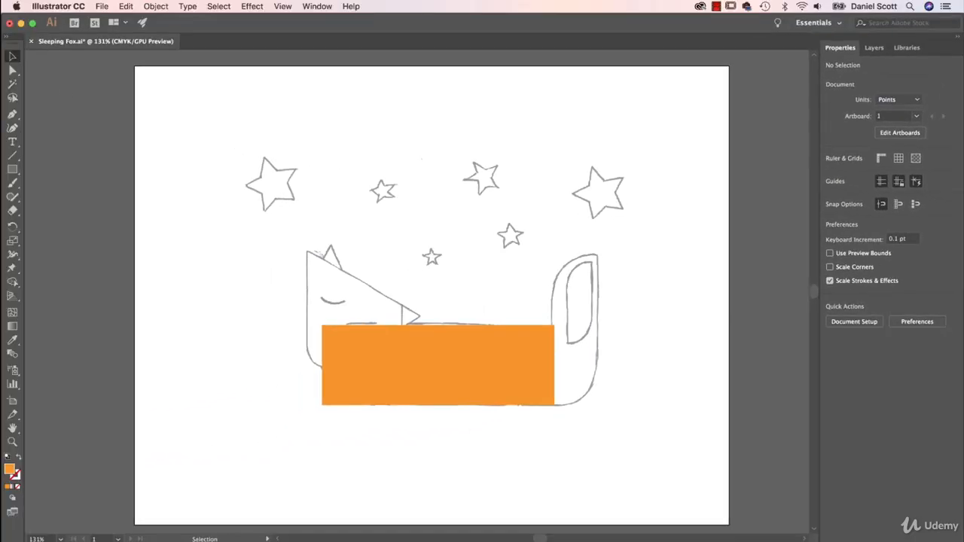
Try rounding all four corners of the body rectangle together, and undo the corner radius changes.
{"action": "left_click", "coordinate": [441, 338]}
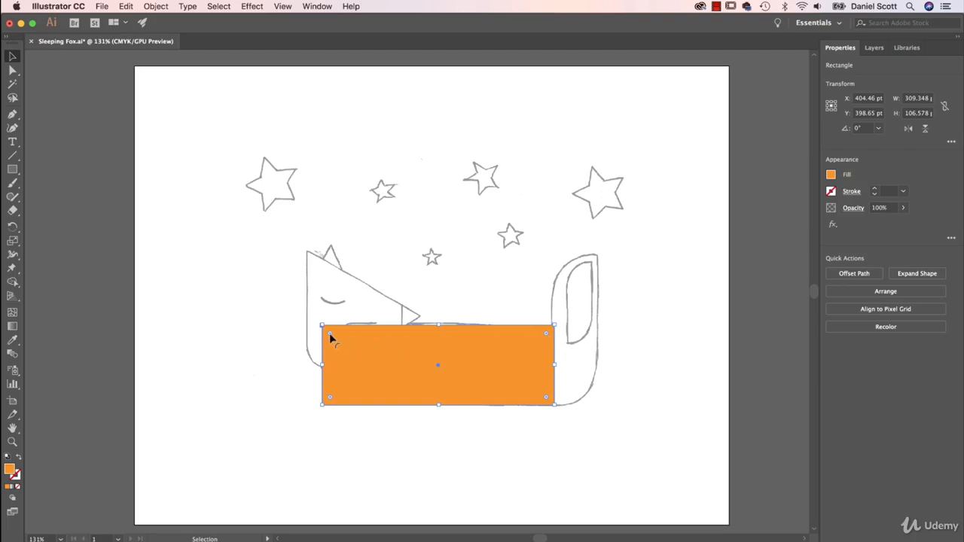
{"action": "left_click_drag", "start_coordinate": [545, 333], "coordinate": [527, 357]}
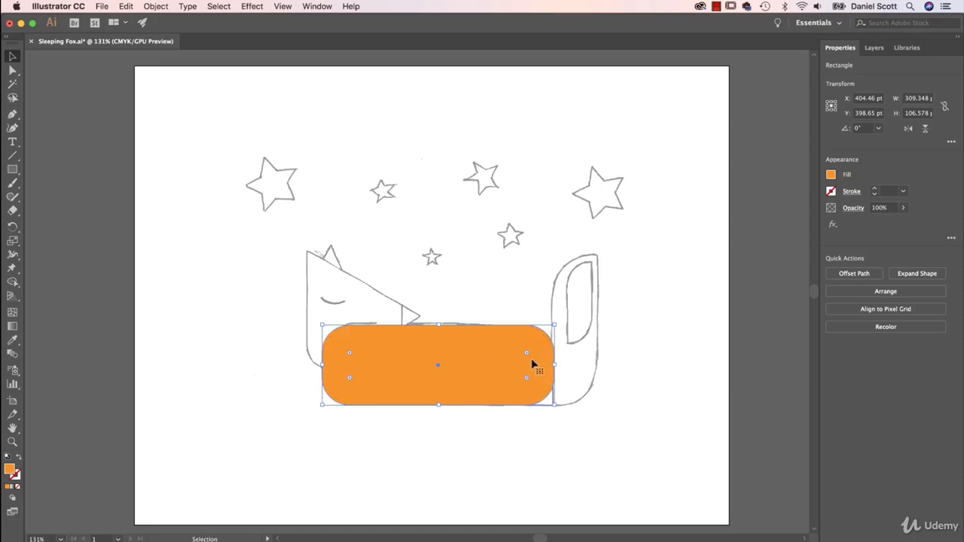
{"action": "left_click", "coordinate": [126, 6]}
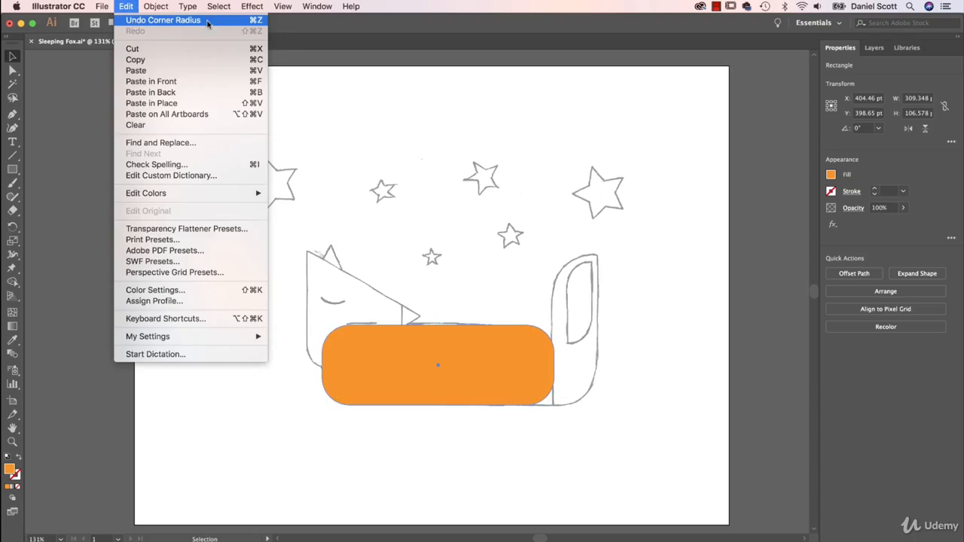
{"action": "left_click", "coordinate": [254, 21]}
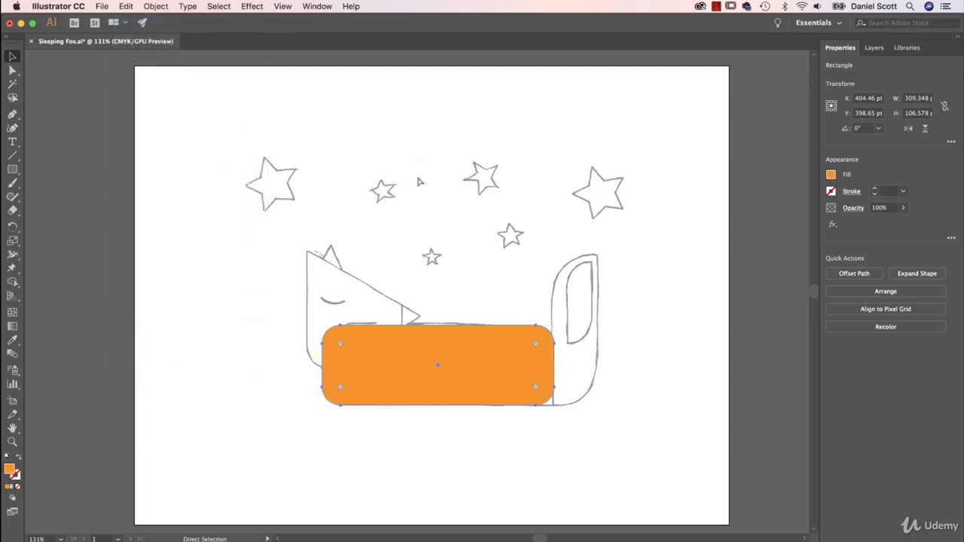
{"action": "key", "text": "cmd+z"}
{"action": "key", "text": "v"}
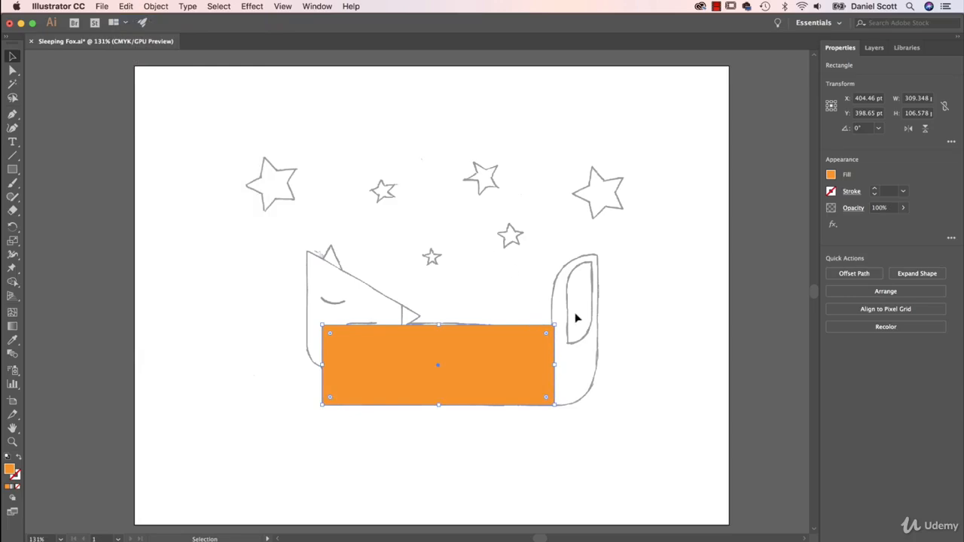
Try moving the orange rectangle off the sketched body, undo each move, and switch to Direct Selection.
{"action": "left_click_drag", "start_coordinate": [516, 365], "coordinate": [443, 204]}
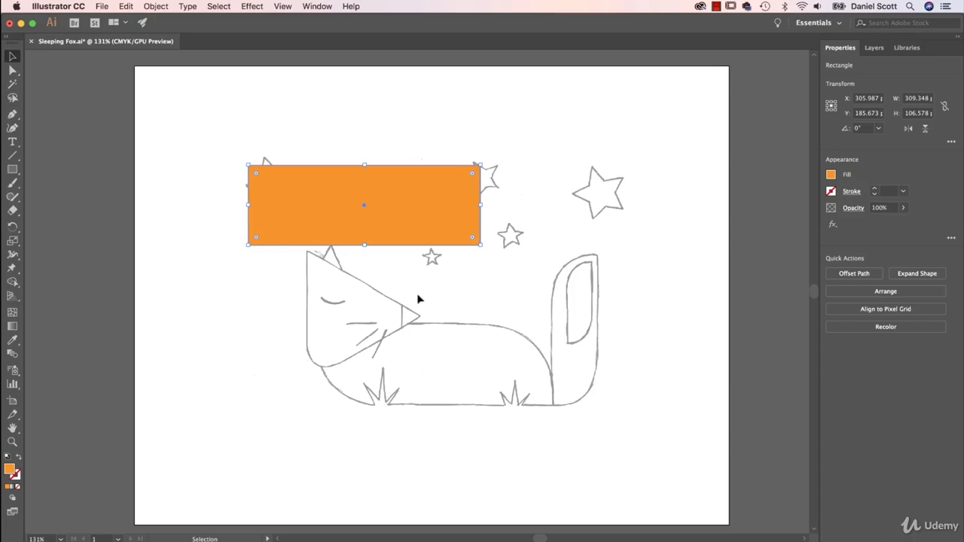
{"action": "key", "text": "cmd+z"}
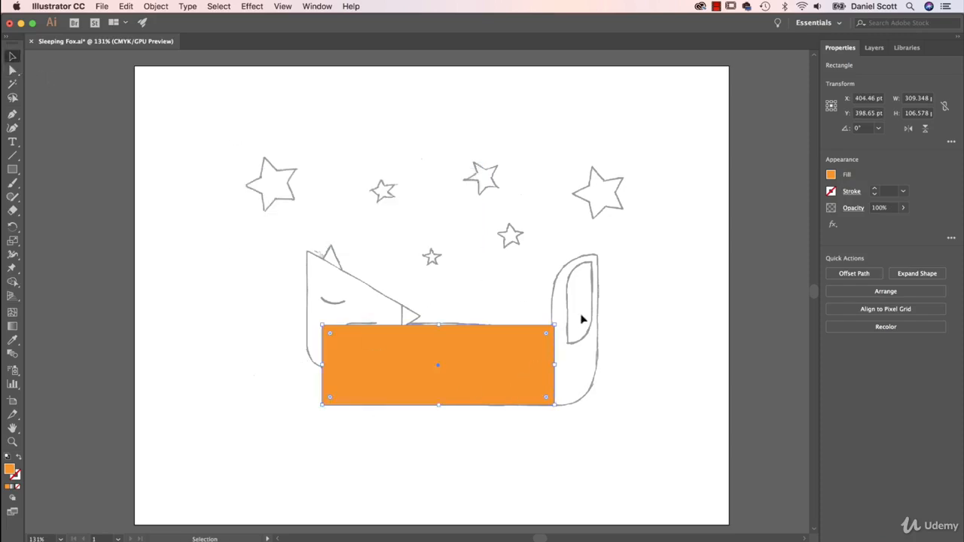
{"action": "left_click_drag", "start_coordinate": [509, 331], "coordinate": [452, 263]}
{"action": "key", "text": "cmd+z"}
{"action": "left_click", "coordinate": [13, 70]}
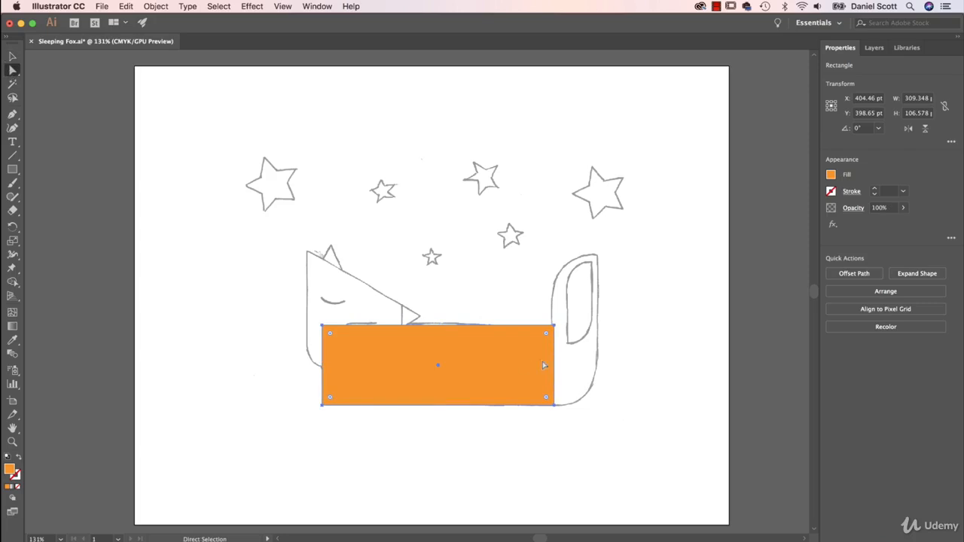
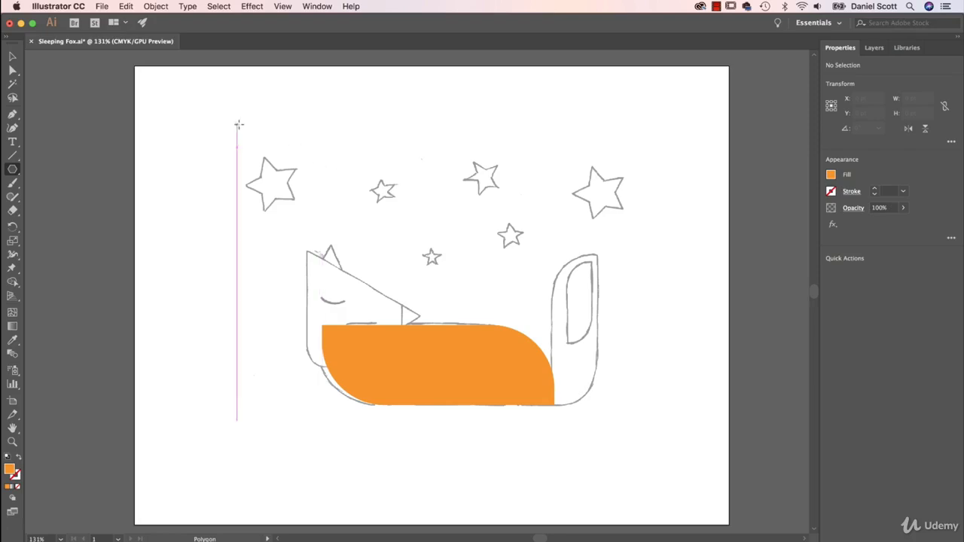
Draw a freehand triangle and a five-sided polygon with a 116.2134 pt radius, deleting each one.
{"action": "left_click_drag", "start_coordinate": [237, 123], "coordinate": [293, 197]}
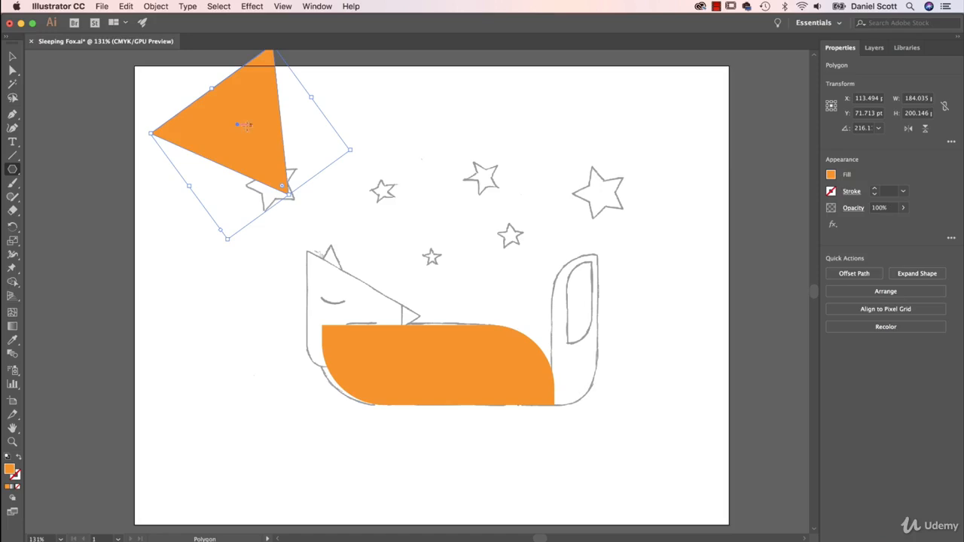
{"action": "key", "text": "Delete"}
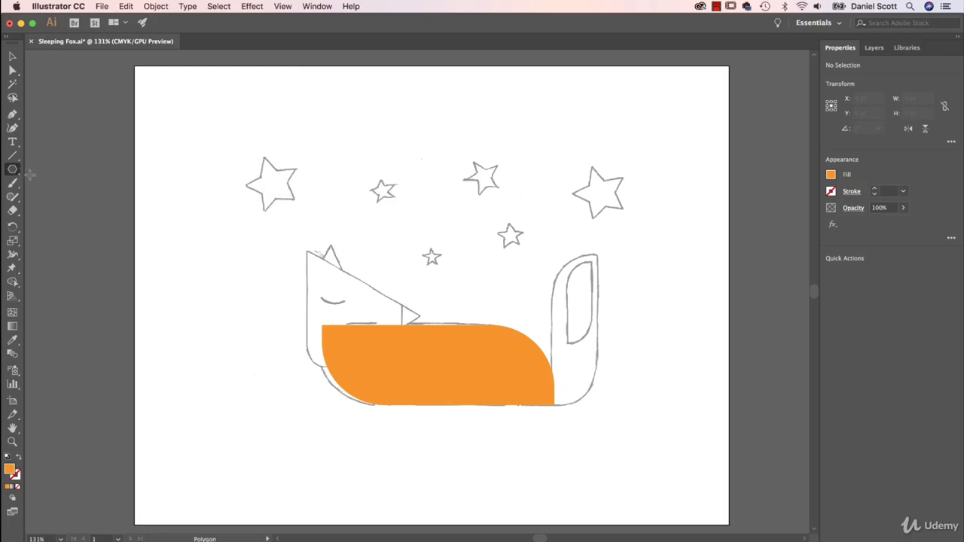
{"action": "left_click", "coordinate": [253, 127]}
{"action": "left_click_drag", "start_coordinate": [94, 77], "coordinate": [279, 104]}
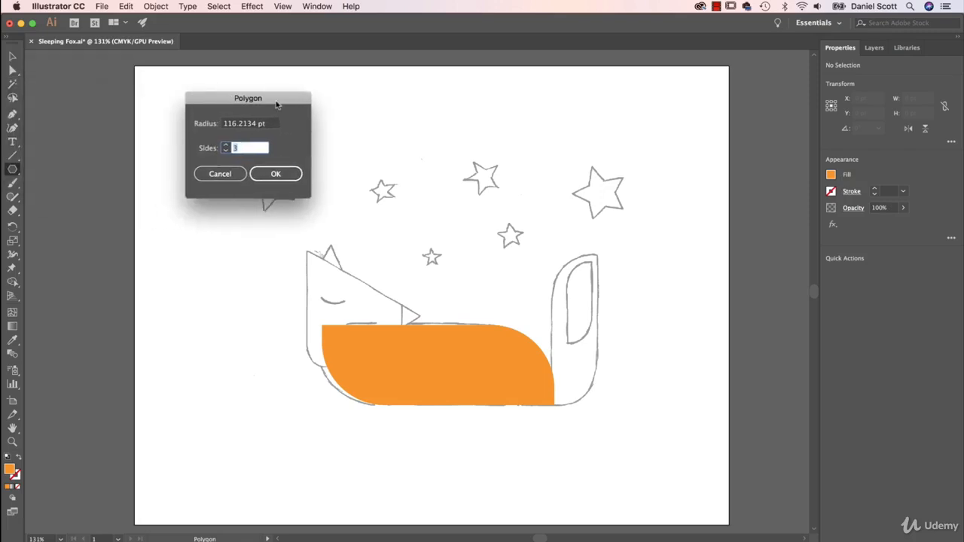
{"action": "left_click", "coordinate": [285, 174]}
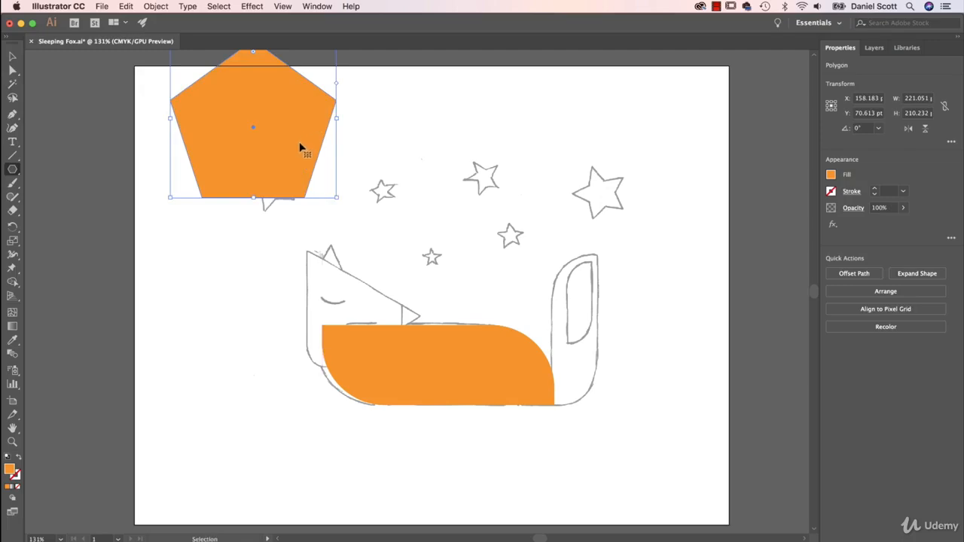
{"action": "key", "text": "Delete"}
Create a three-sided polygon with a 116.2134 pt radius and move it down beside the fox's head.
{"action": "left_click", "coordinate": [242, 121]}
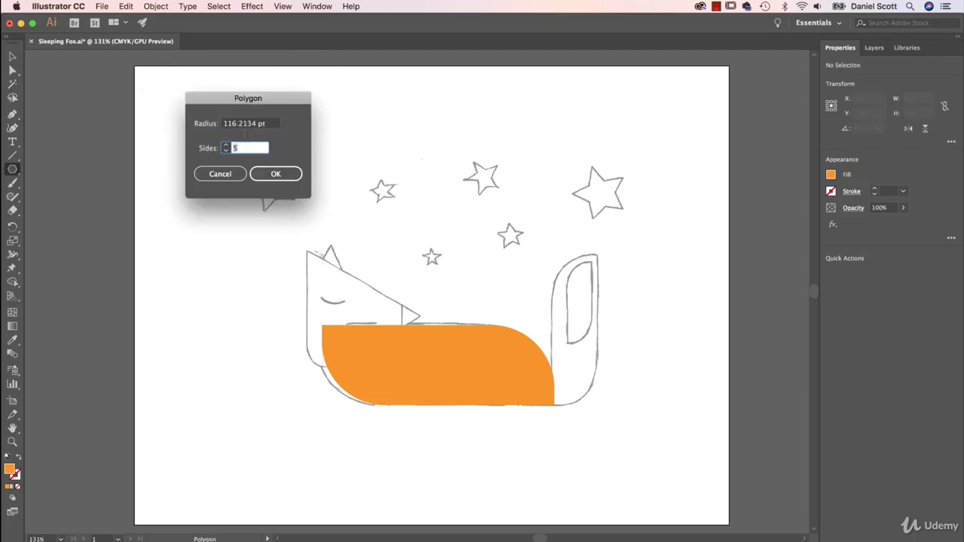
{"action": "left_click", "coordinate": [225, 150]}
{"action": "left_click", "coordinate": [280, 178]}
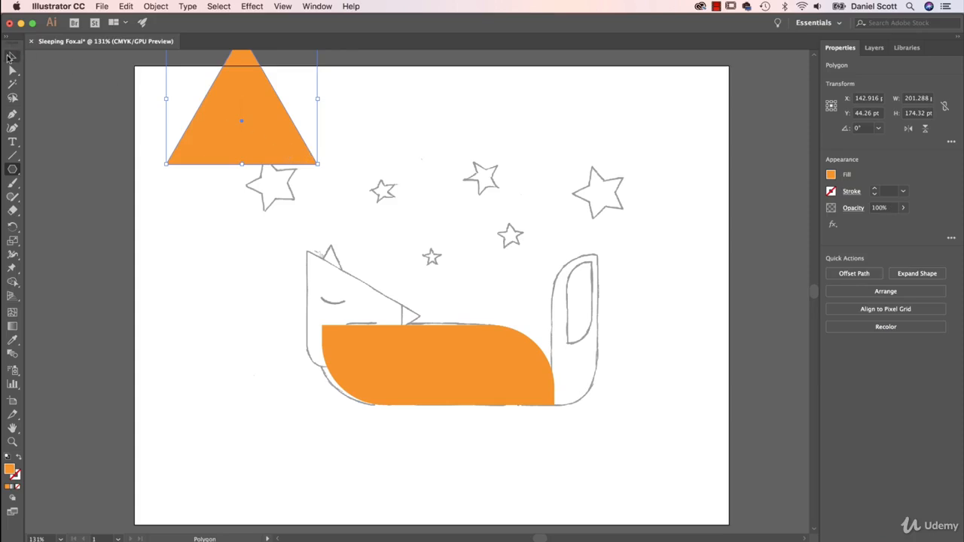
{"action": "left_click", "coordinate": [11, 57]}
{"action": "left_click_drag", "start_coordinate": [241, 125], "coordinate": [245, 268]}
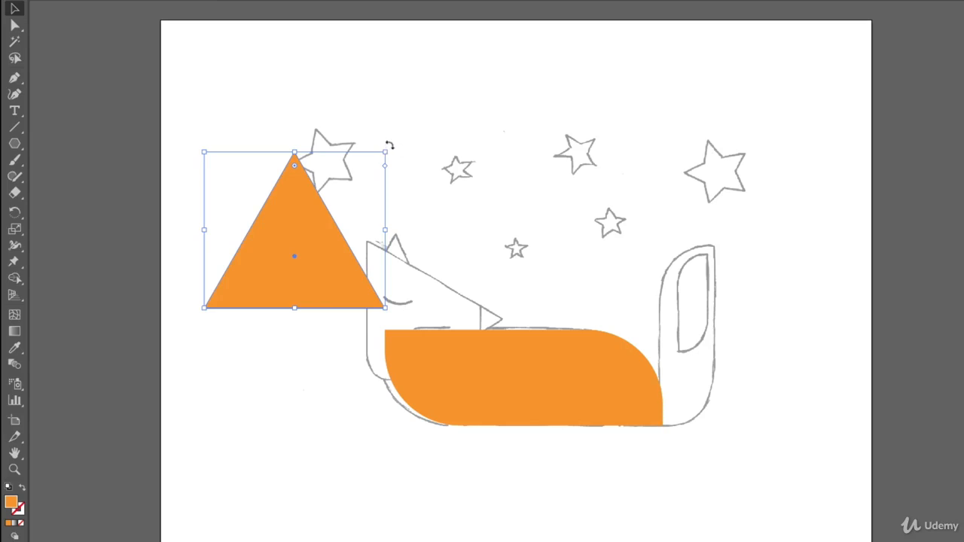
Rotate the triangle to 270° so its tip points the same way as the fox's snout.
{"action": "mouse_move", "coordinate": [389, 145]}
{"action": "left_mouse_down"}
{"action": "mouse_move", "coordinate": [405, 155]}
{"action": "mouse_move", "coordinate": [312, 99]}
{"action": "mouse_move", "coordinate": [444, 217]}
{"action": "mouse_move", "coordinate": [389, 136]}
{"action": "mouse_move", "coordinate": [321, 99]}
{"action": "mouse_move", "coordinate": [399, 159]}
{"action": "left_mouse_up"}
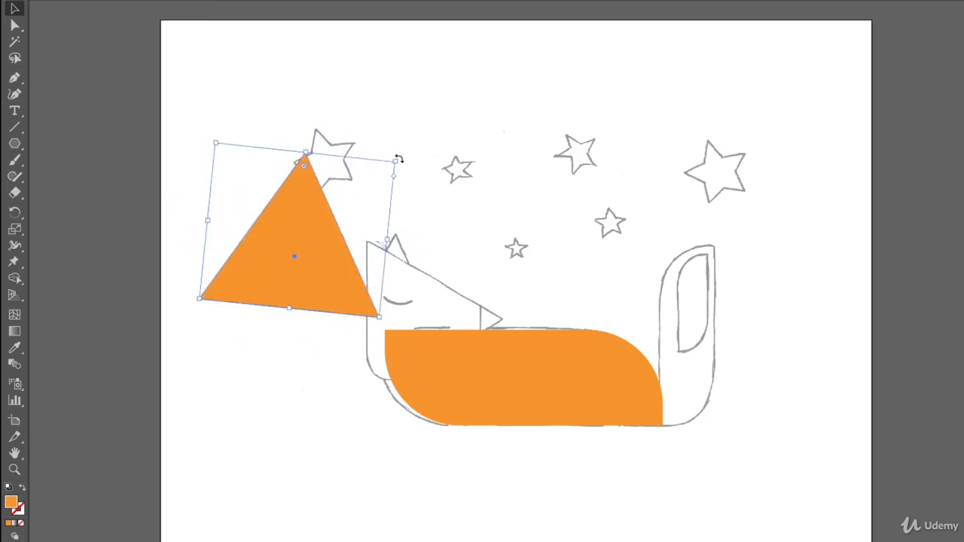
{"action": "key", "text": "ctrl+z"}
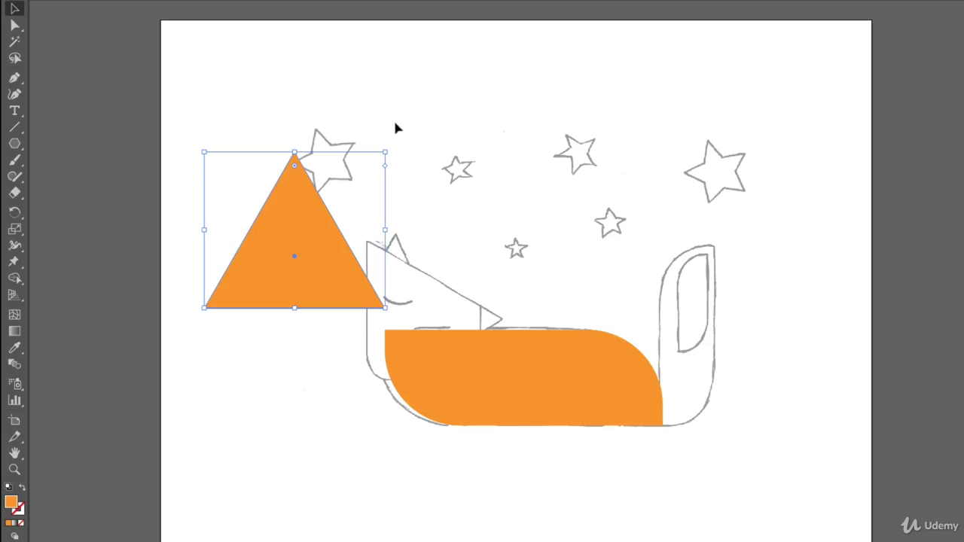
{"action": "left_click_drag", "start_coordinate": [389, 145], "coordinate": [408, 195]}
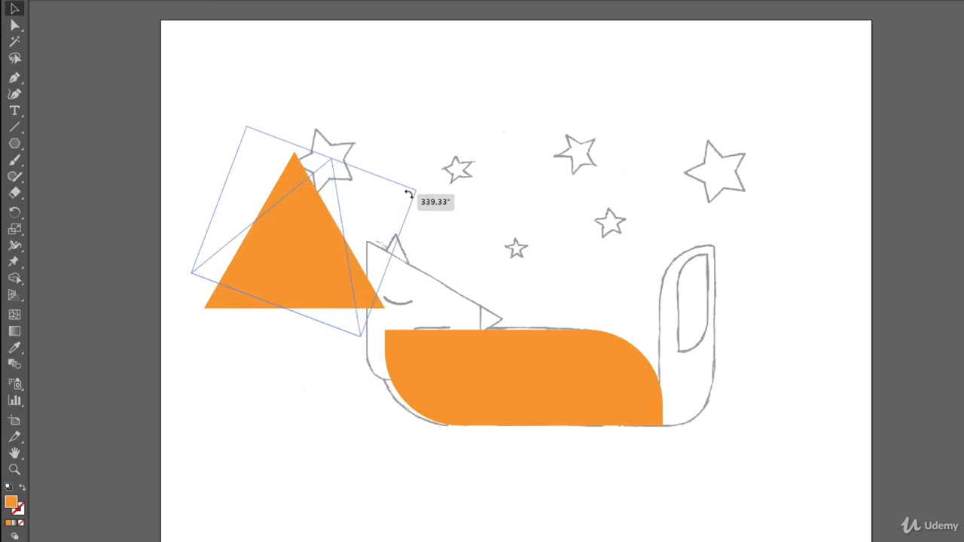
{"action": "left_click_drag", "start_coordinate": [408, 195], "coordinate": [424, 322]}
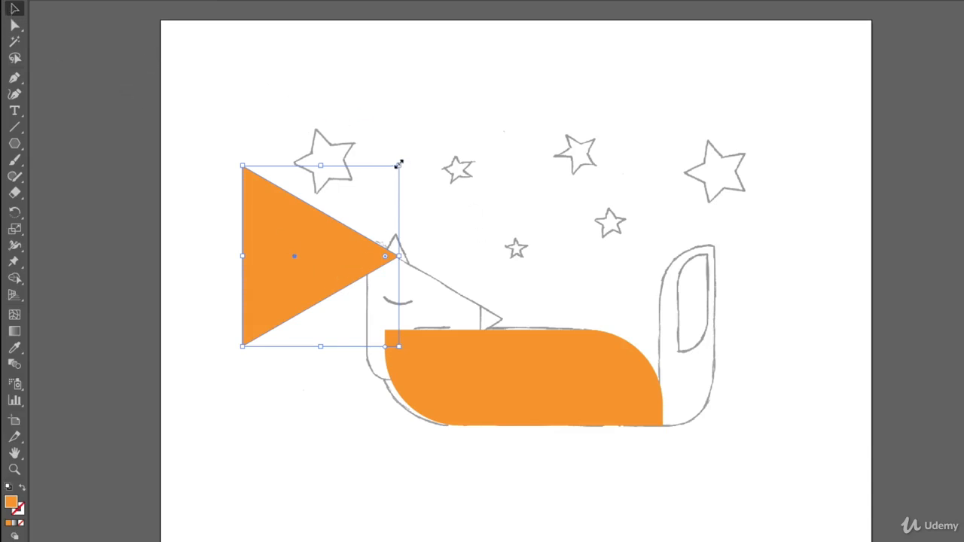
Try resizing the triangle without keeping its proportions, and undo the distortion.
{"action": "left_click_drag", "start_coordinate": [399, 163], "coordinate": [385, 144]}
{"action": "left_click_drag", "start_coordinate": [401, 164], "coordinate": [459, 235]}
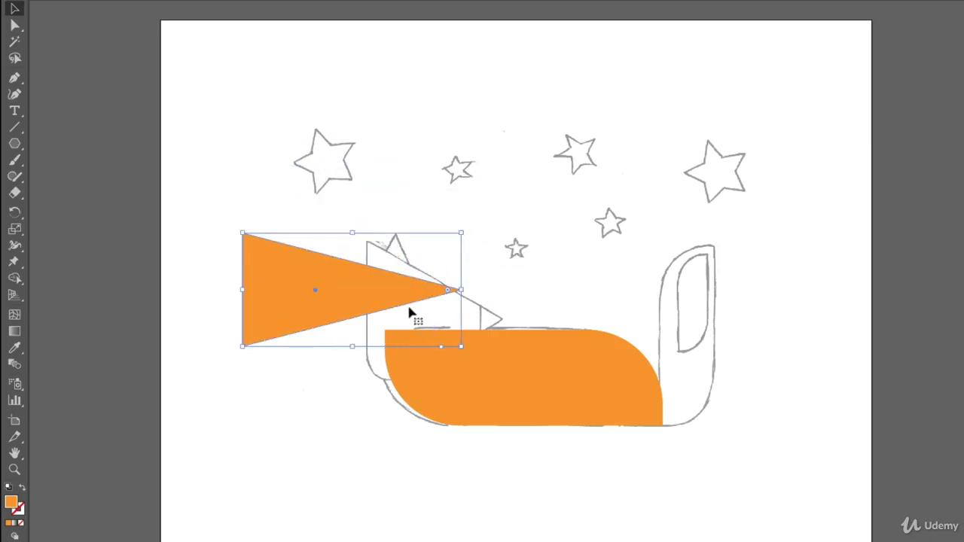
{"action": "left_click_drag", "start_coordinate": [399, 297], "coordinate": [392, 290]}
{"action": "key", "text": "ctrl+z"}
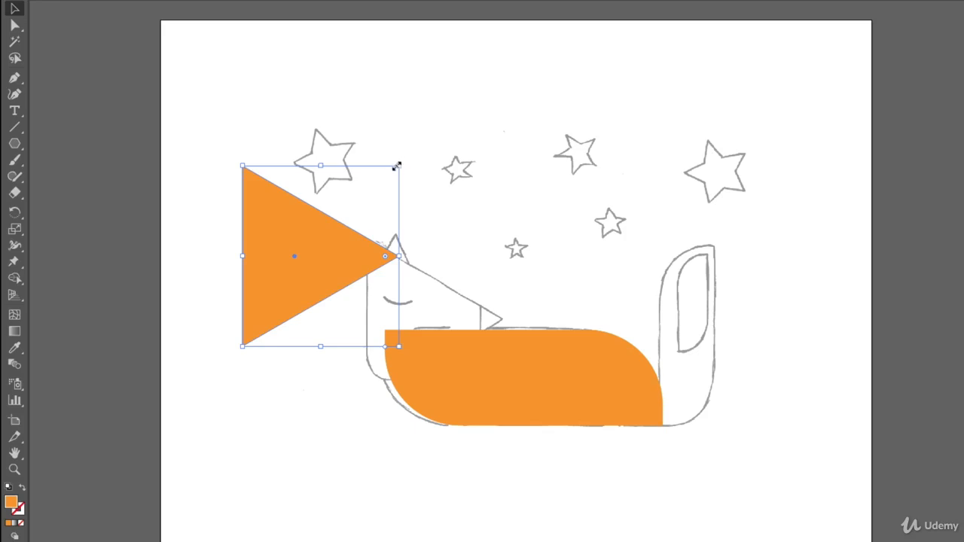
Scale the triangle proportionally to about 154 x 178 pt and position it over the fox's sketched head.
{"action": "left_click_drag", "start_coordinate": [400, 165], "coordinate": [397, 223]}
{"action": "left_click_drag", "start_coordinate": [299, 277], "coordinate": [421, 298]}
{"action": "left_click_drag", "start_coordinate": [475, 369], "coordinate": [527, 401]}
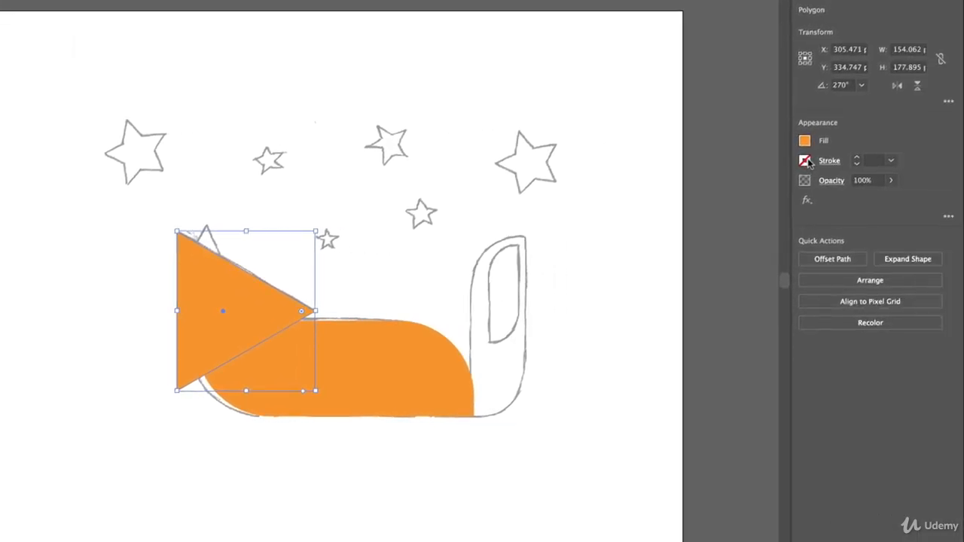
Give the head triangle a black outline and remove its fill so the sketch shows through.
{"action": "left_click", "coordinate": [805, 162]}
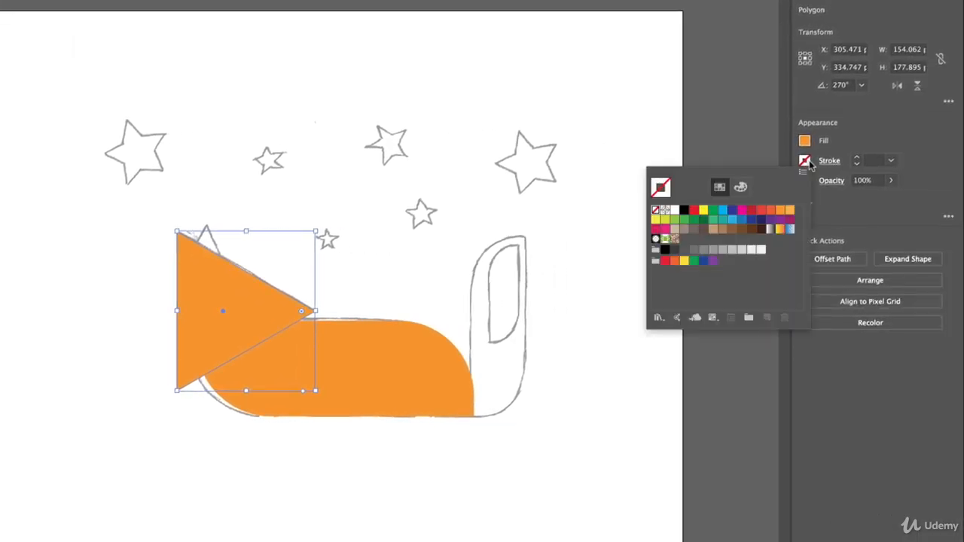
{"action": "left_click", "coordinate": [684, 210]}
{"action": "left_click", "coordinate": [804, 141]}
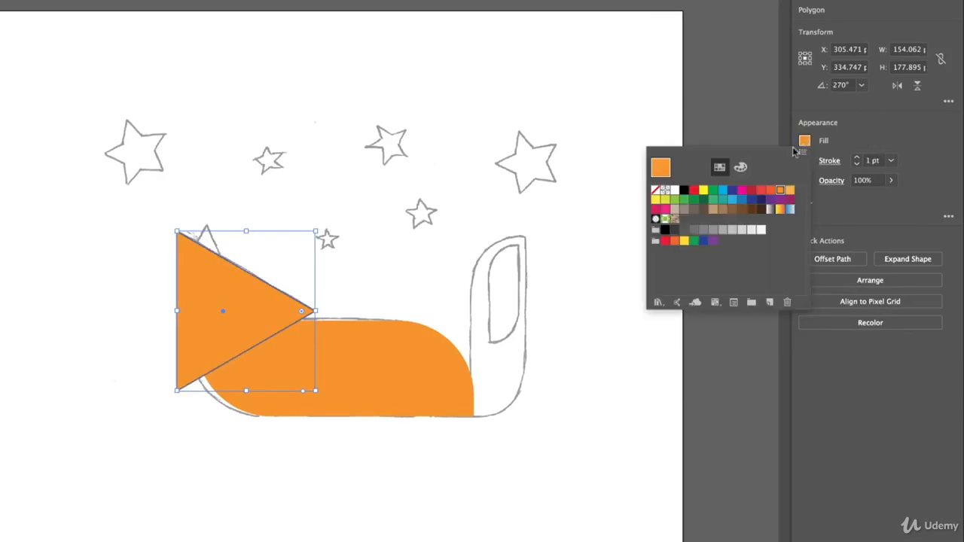
{"action": "left_click", "coordinate": [656, 190]}
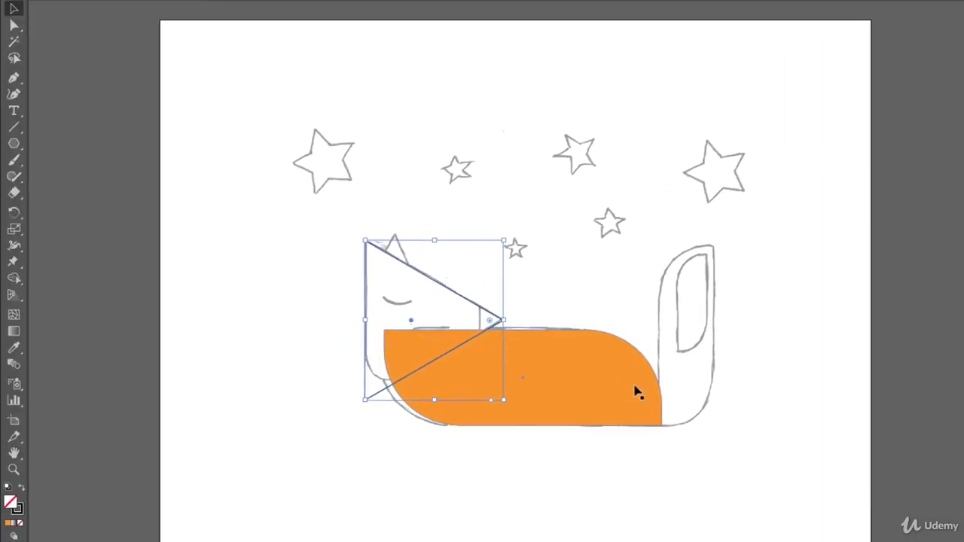
Compare selecting the filled body through its interior with selecting the unfilled head triangle by its outline.
{"action": "left_click", "coordinate": [449, 377]}
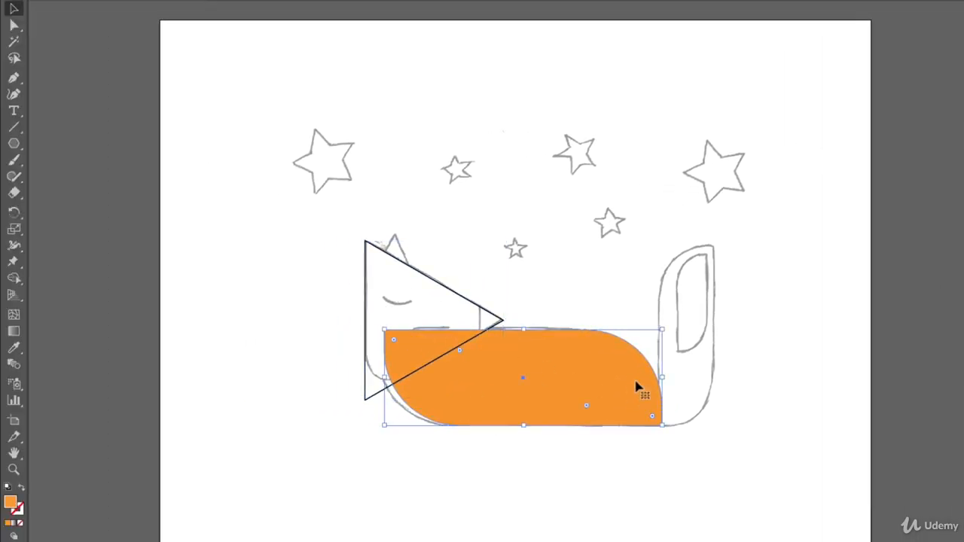
{"action": "left_click", "coordinate": [426, 284]}
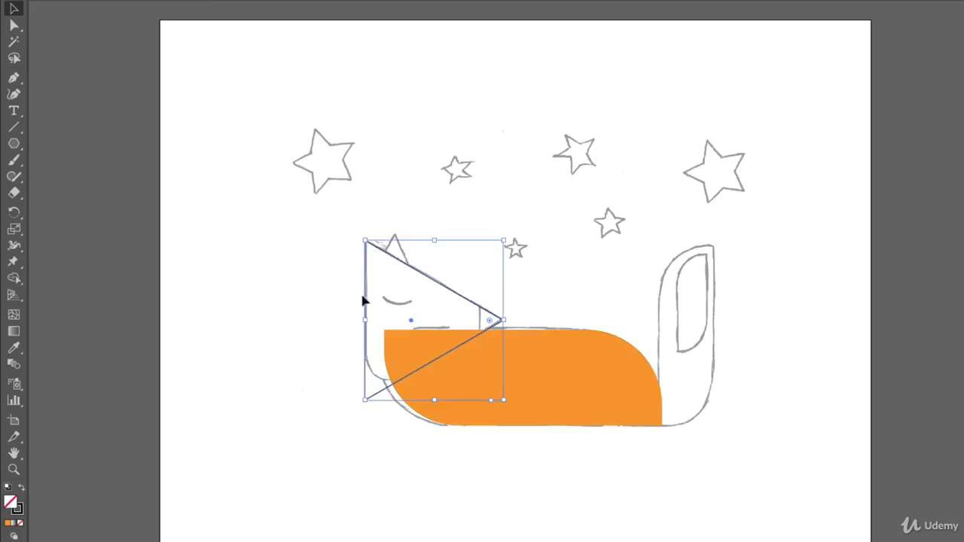
{"action": "left_click", "coordinate": [433, 313]}
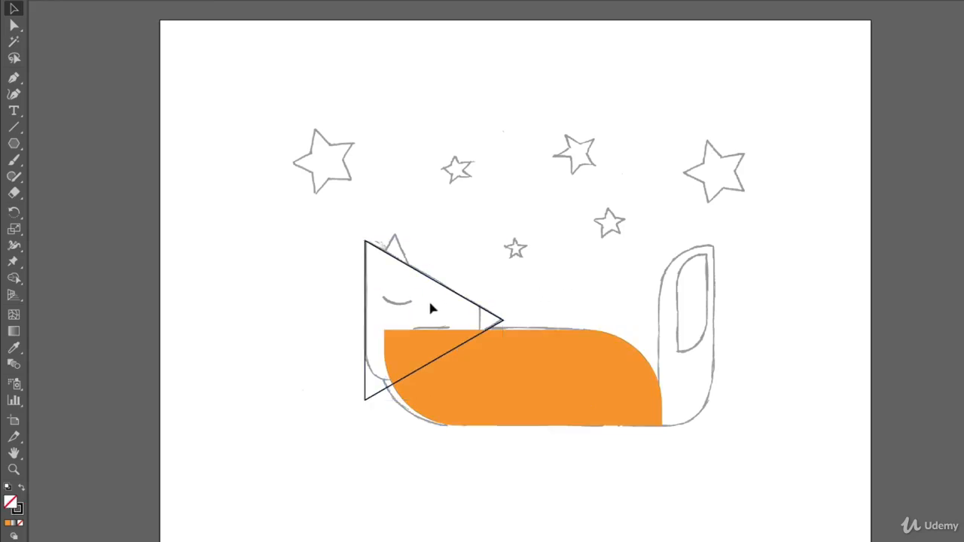
{"action": "left_click", "coordinate": [553, 389]}
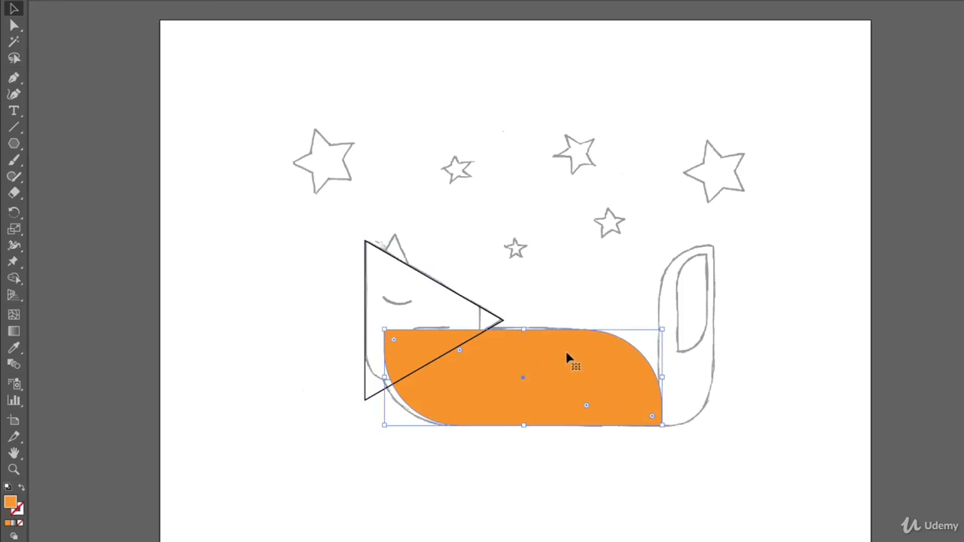
{"action": "left_click", "coordinate": [431, 310]}
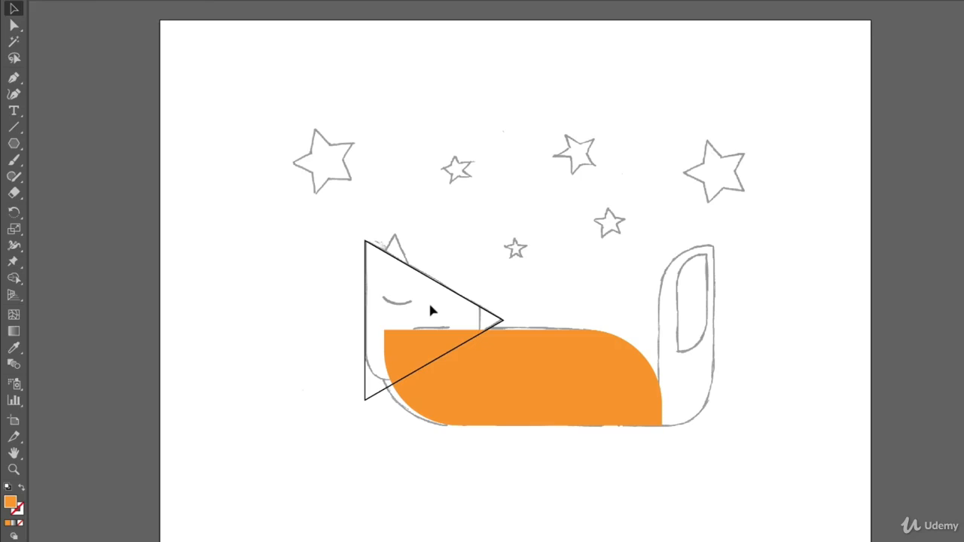
{"action": "left_click", "coordinate": [447, 293]}
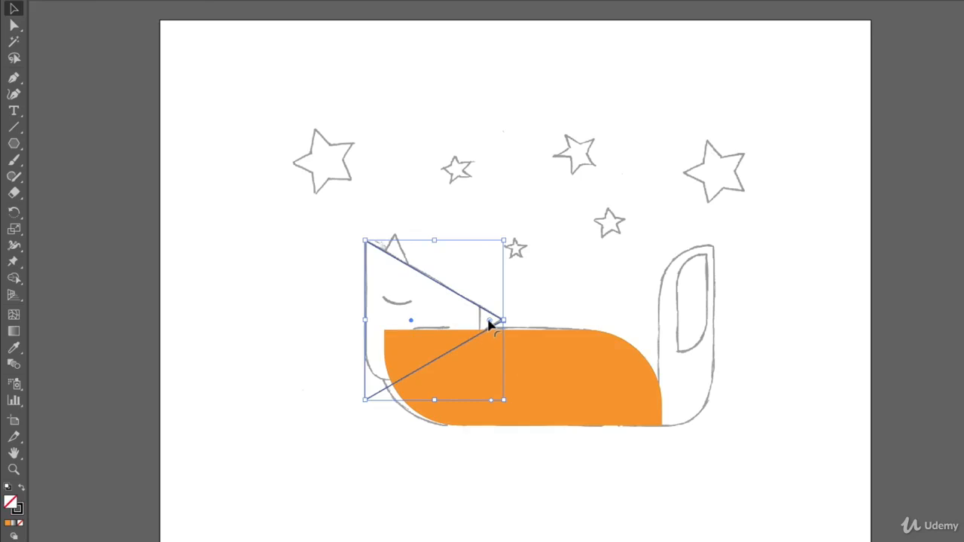
Undo a trial rounding on the head triangle and round only its lower-left corner to follow the sketched cheek.
{"action": "left_click_drag", "start_coordinate": [490, 324], "coordinate": [393, 322]}
{"action": "key", "text": "ctrl+z"}
{"action": "left_click", "coordinate": [13, 25]}
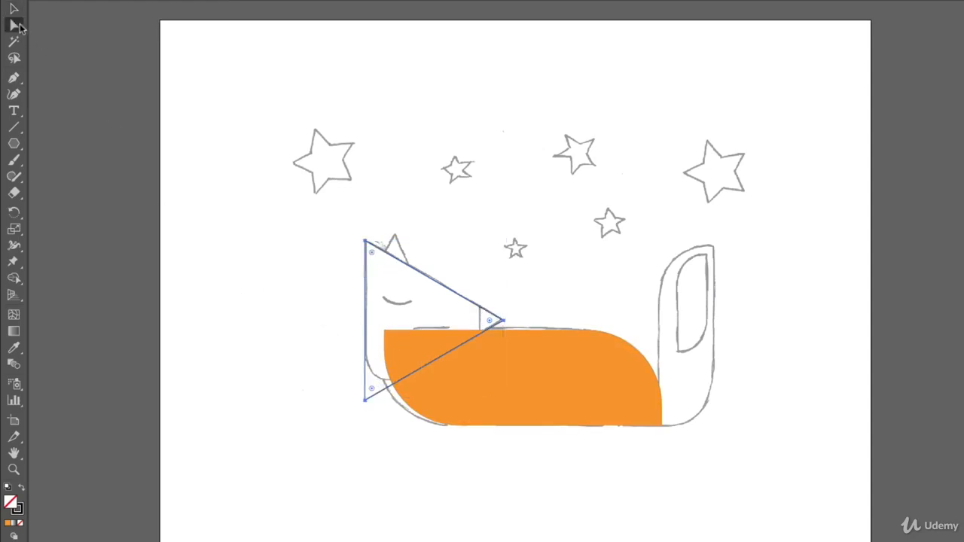
{"action": "left_click", "coordinate": [365, 400]}
{"action": "left_click_drag", "start_coordinate": [371, 387], "coordinate": [394, 355]}
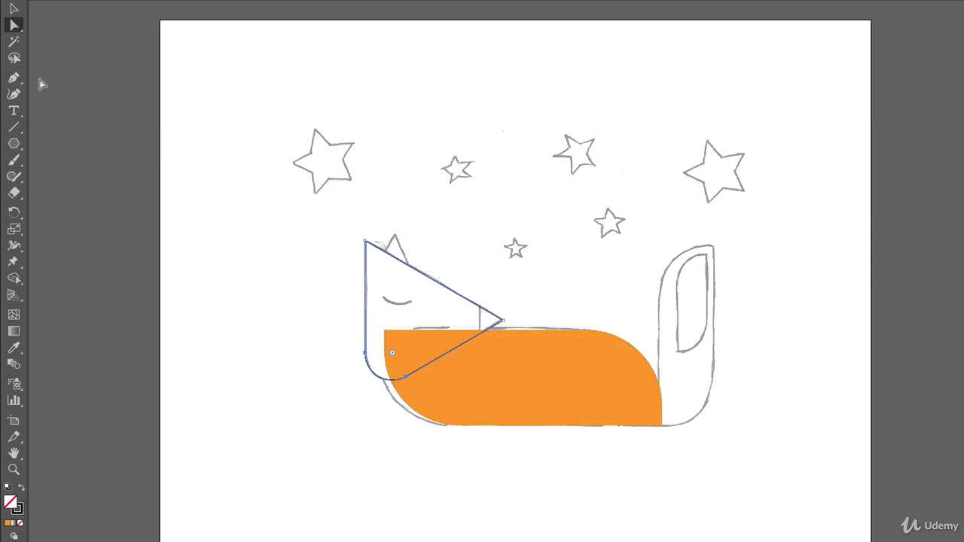
Create another three-sided polygon with a 116.2134 pt radius above the fox's head.
{"action": "left_click", "coordinate": [14, 143]}
{"action": "left_click", "coordinate": [453, 145]}
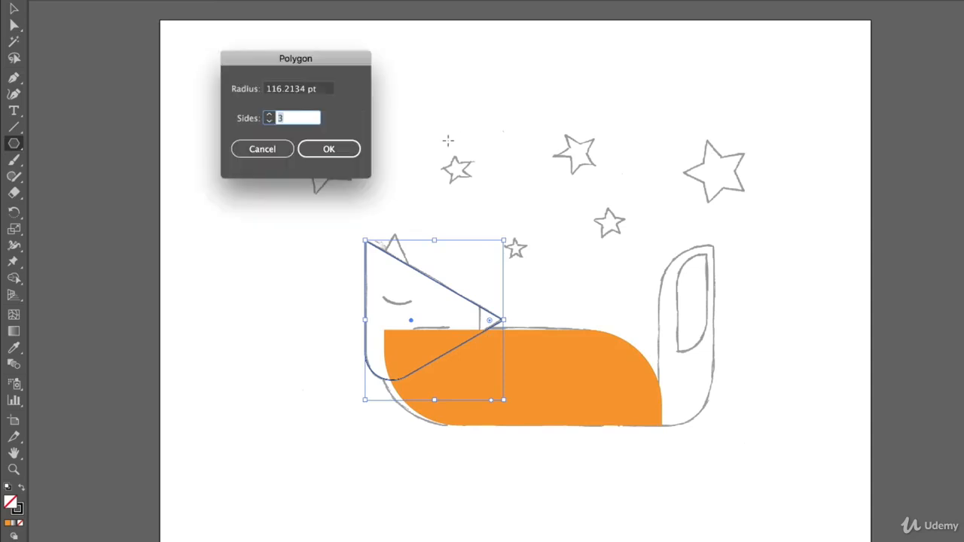
{"action": "left_click", "coordinate": [326, 148]}
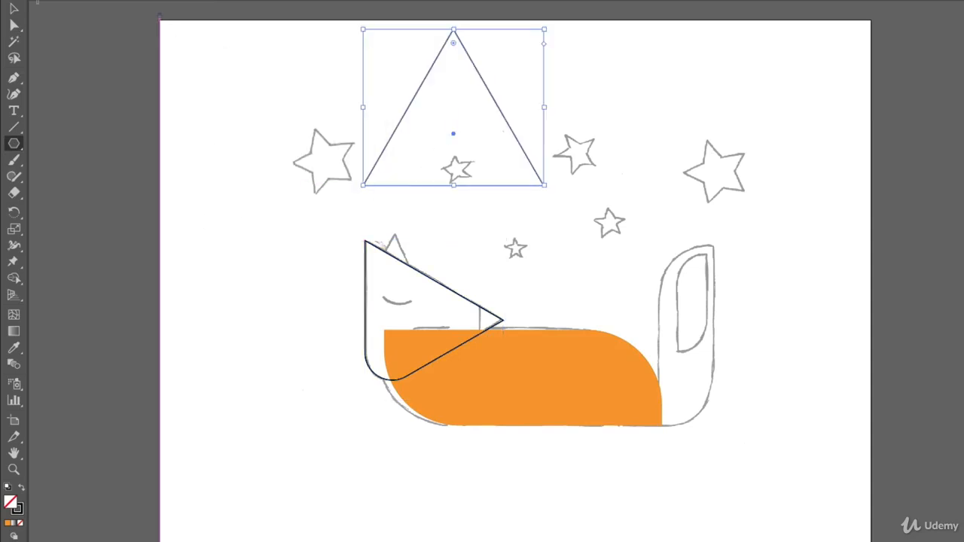
Scale the new triangle to about 23 x 26 pt, rotated to 270°, and place it just above the snout tip.
{"action": "left_click", "coordinate": [14, 7]}
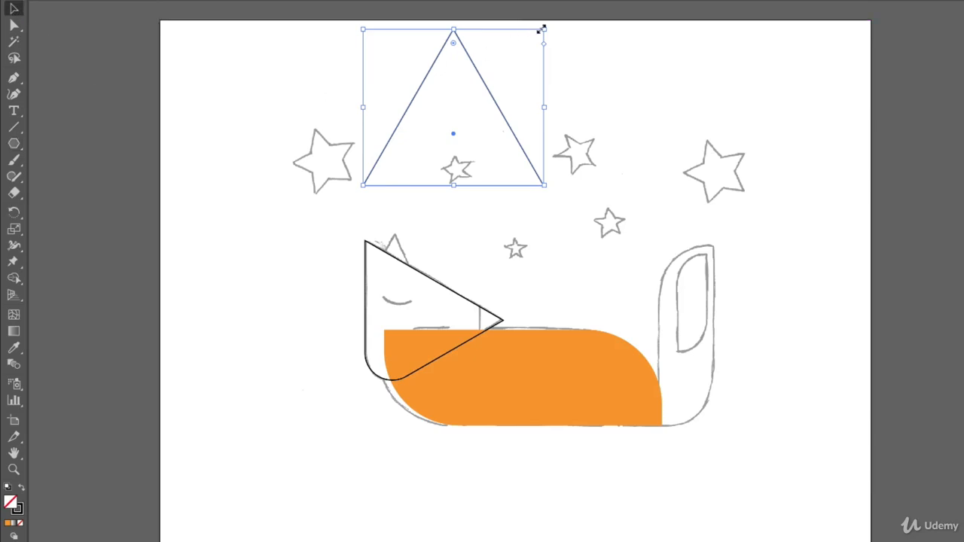
{"action": "left_click_drag", "start_coordinate": [546, 28], "coordinate": [466, 241]}
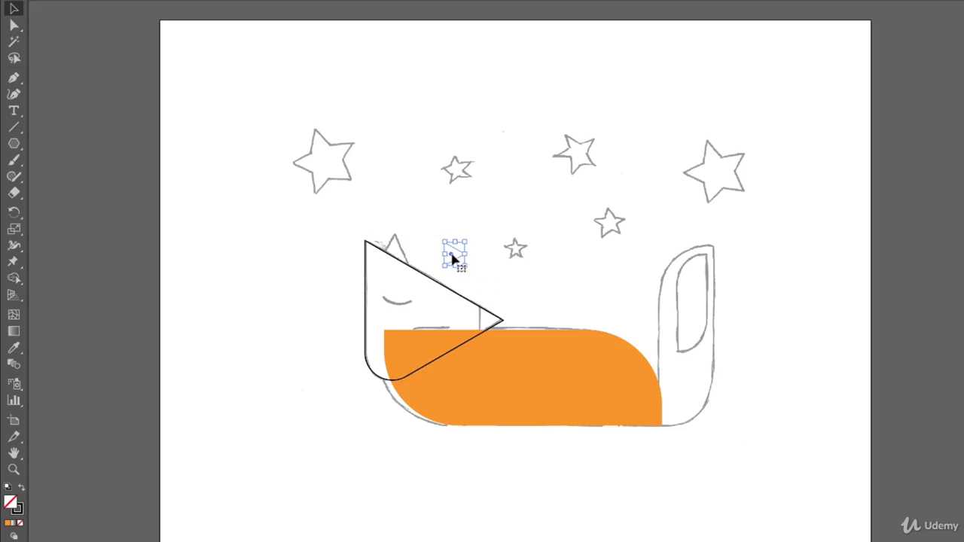
{"action": "left_click_drag", "start_coordinate": [460, 262], "coordinate": [465, 278]}
{"action": "left_click_drag", "start_coordinate": [483, 323], "coordinate": [508, 302]}
With Smart Guides on, snap the small triangle's tip anchor onto the tip of the fox's snout.
{"action": "left_click", "coordinate": [335, 1]}
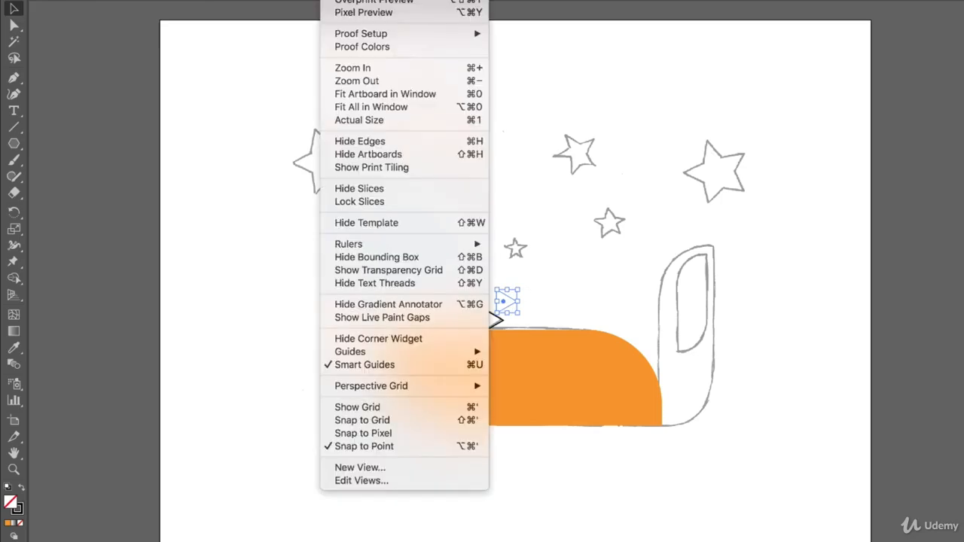
{"action": "left_click", "coordinate": [357, 366]}
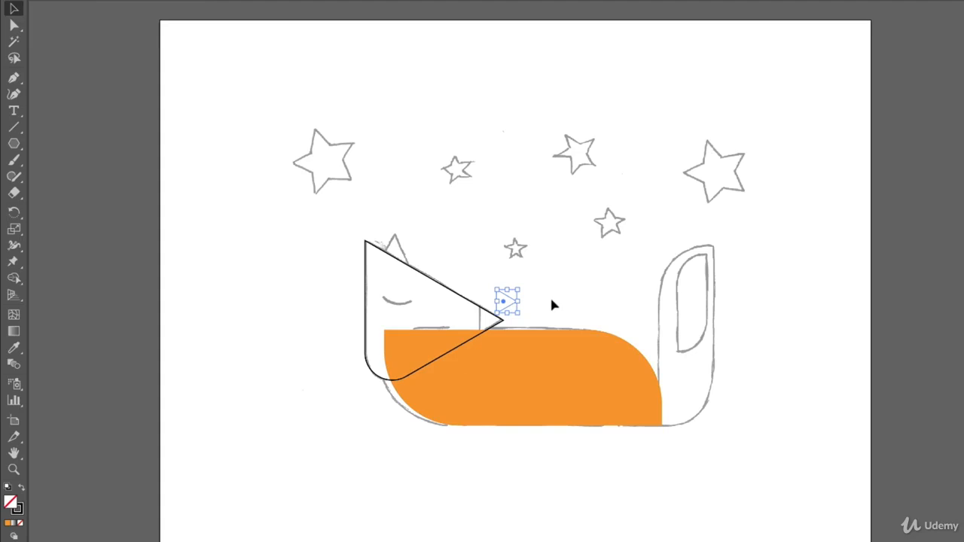
{"action": "scroll", "coordinate": [552, 304], "scroll_direction": "up", "scroll_amount": 5}
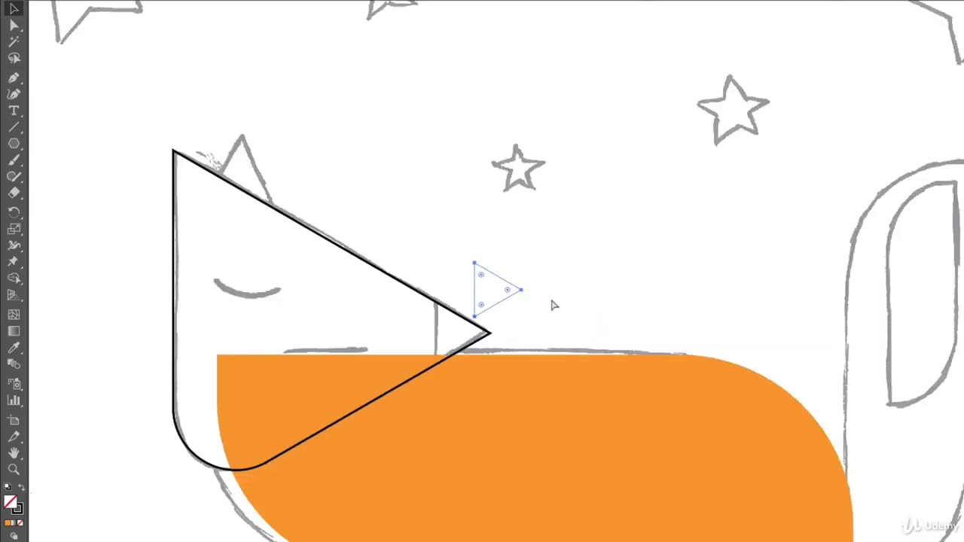
{"action": "key", "text": "v"}
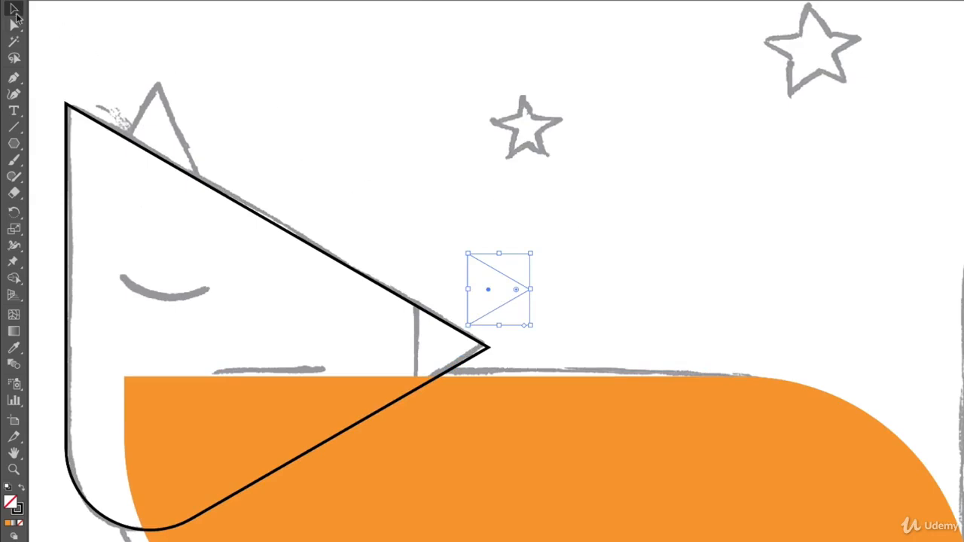
{"action": "left_click", "coordinate": [647, 283]}
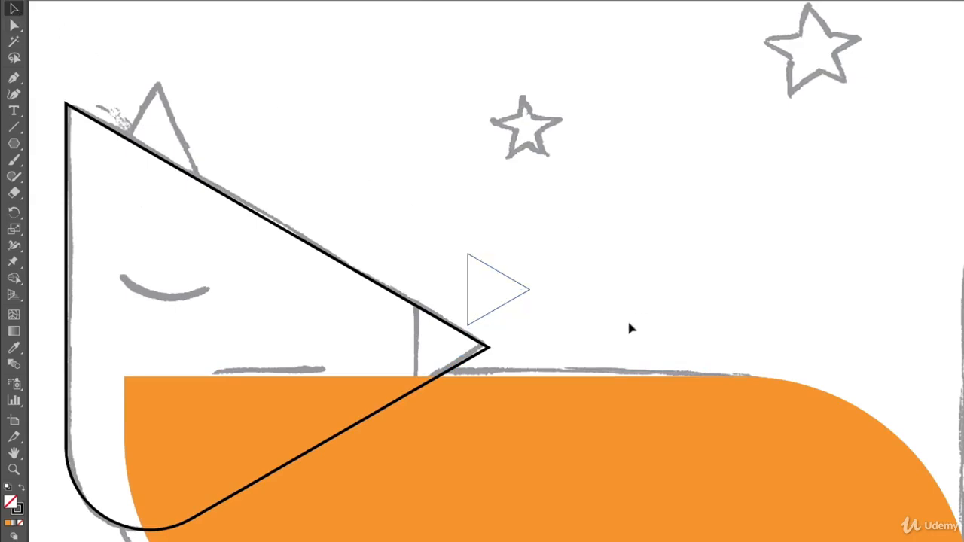
{"action": "left_click", "coordinate": [510, 302]}
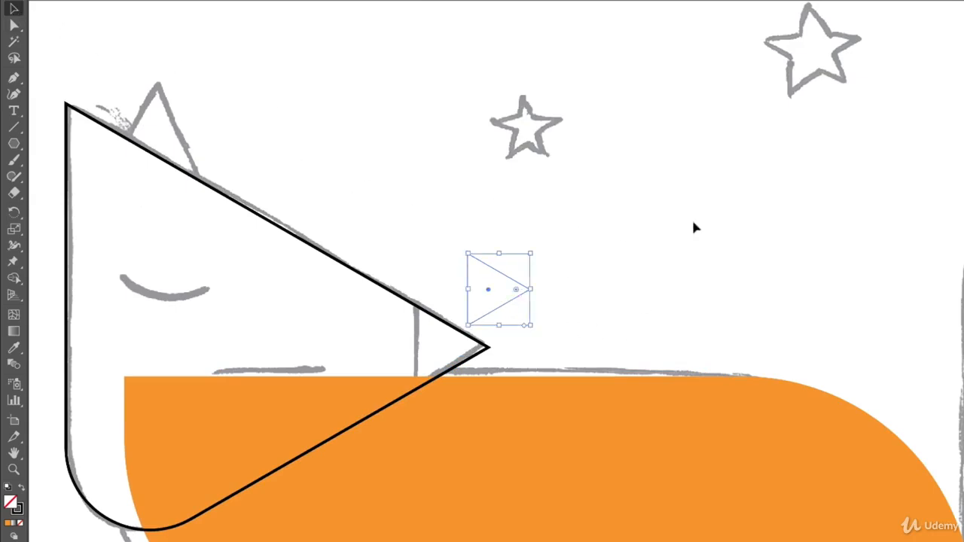
{"action": "left_click", "coordinate": [723, 232]}
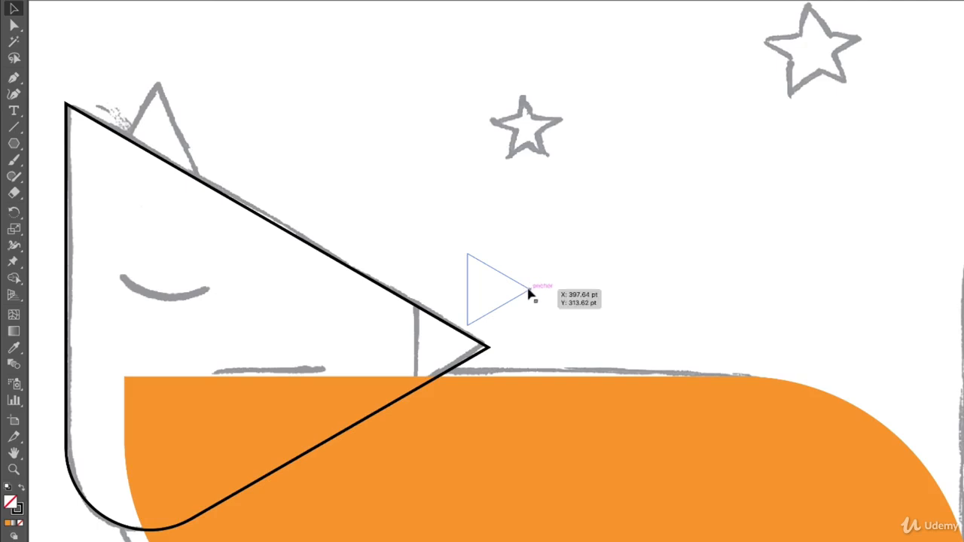
{"action": "left_click_drag", "start_coordinate": [528, 294], "coordinate": [488, 350]}
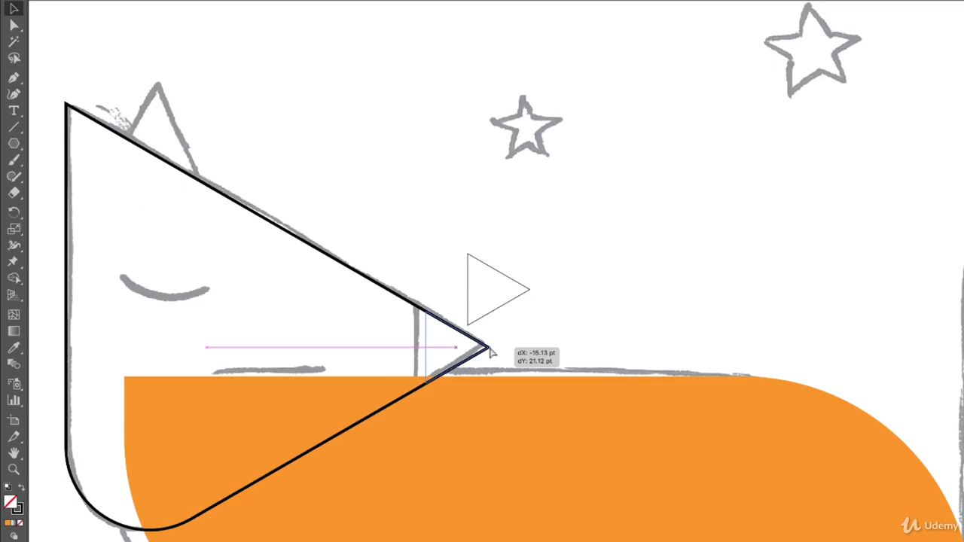
{"action": "left_click_drag", "start_coordinate": [490, 350], "coordinate": [488, 350]}
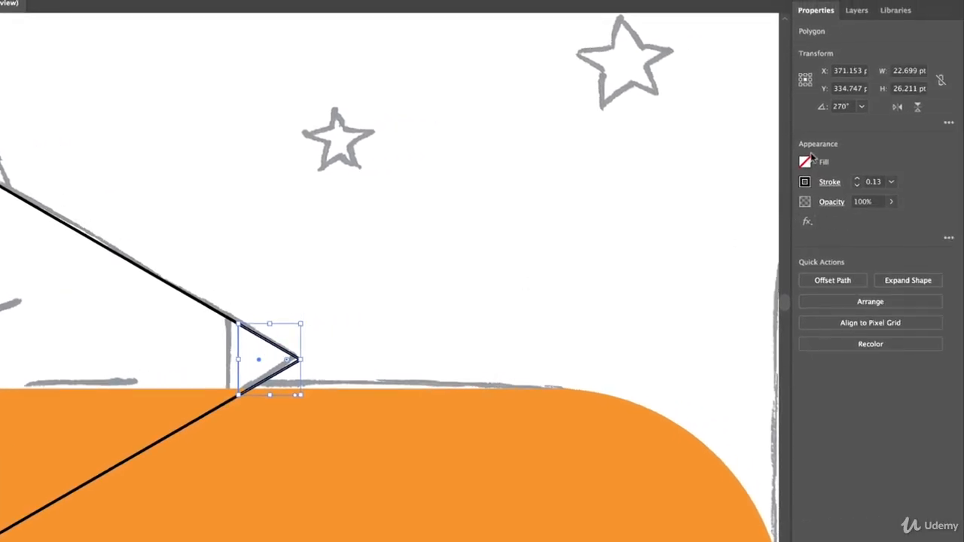
Fill the small nose triangle with black and remove its stroke.
{"action": "left_click", "coordinate": [805, 164]}
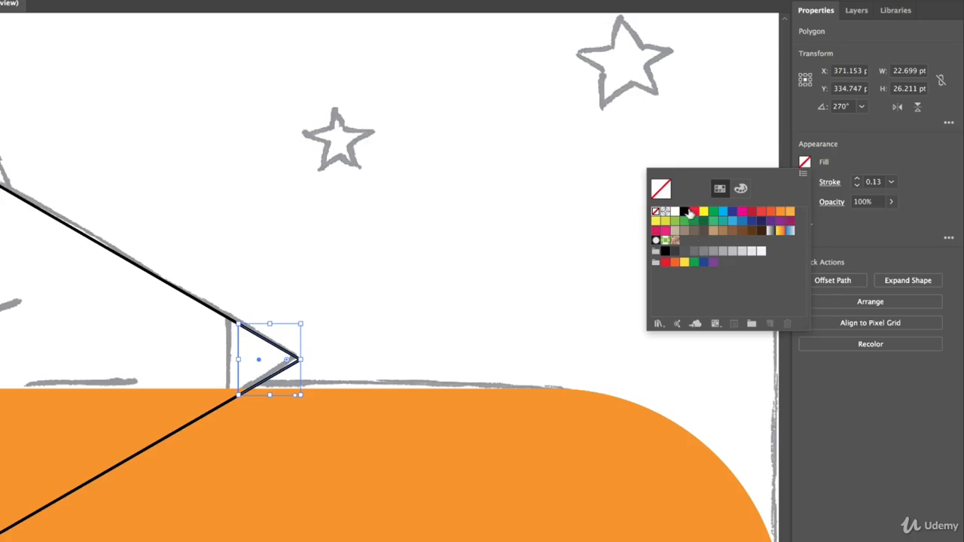
{"action": "left_click", "coordinate": [685, 214]}
{"action": "left_click", "coordinate": [878, 164]}
{"action": "left_click", "coordinate": [804, 181]}
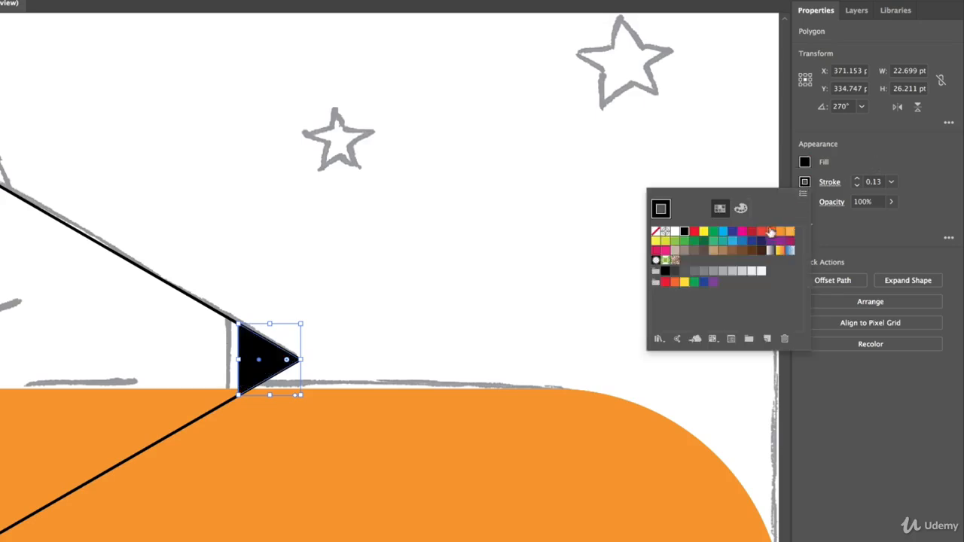
{"action": "left_click", "coordinate": [657, 232]}
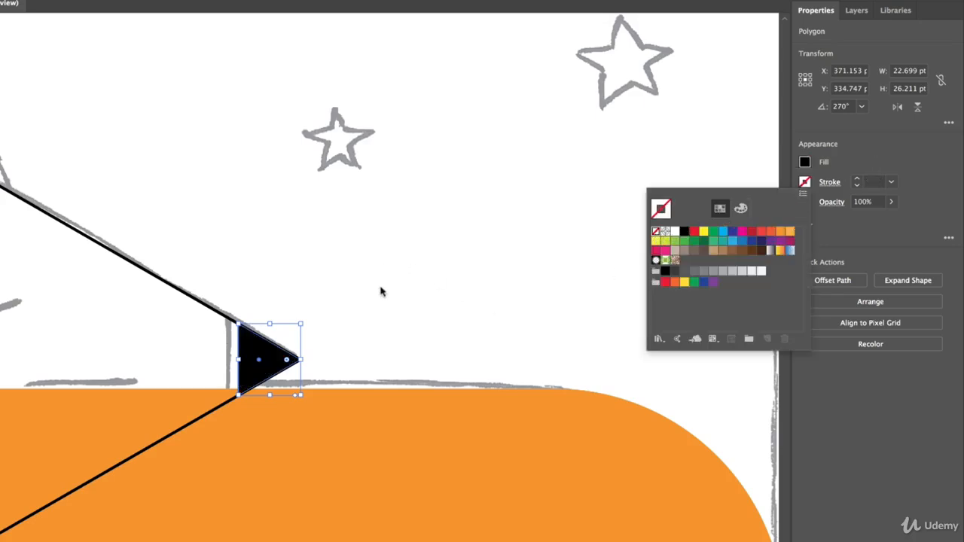
{"action": "left_click", "coordinate": [369, 283]}
Remove the orange fill from the fox's body and give it a 1 pt black stroke.
{"action": "left_click_drag", "start_coordinate": [215, 300], "coordinate": [308, 135]}
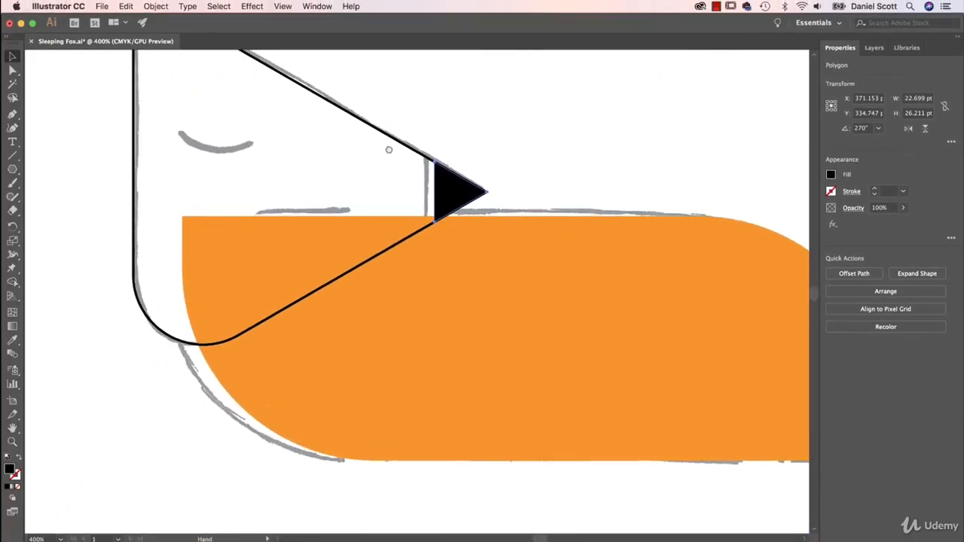
{"action": "left_click", "coordinate": [511, 322]}
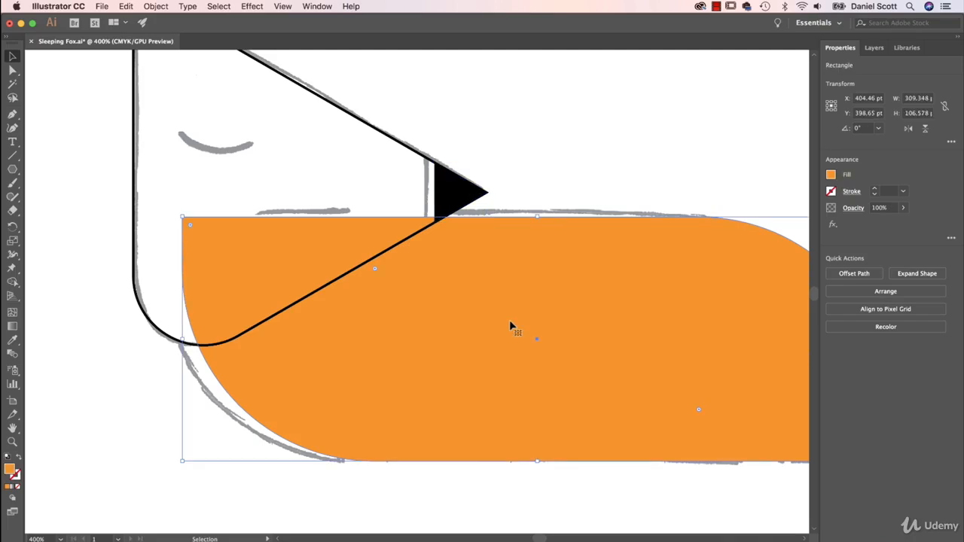
{"action": "left_click", "coordinate": [831, 176]}
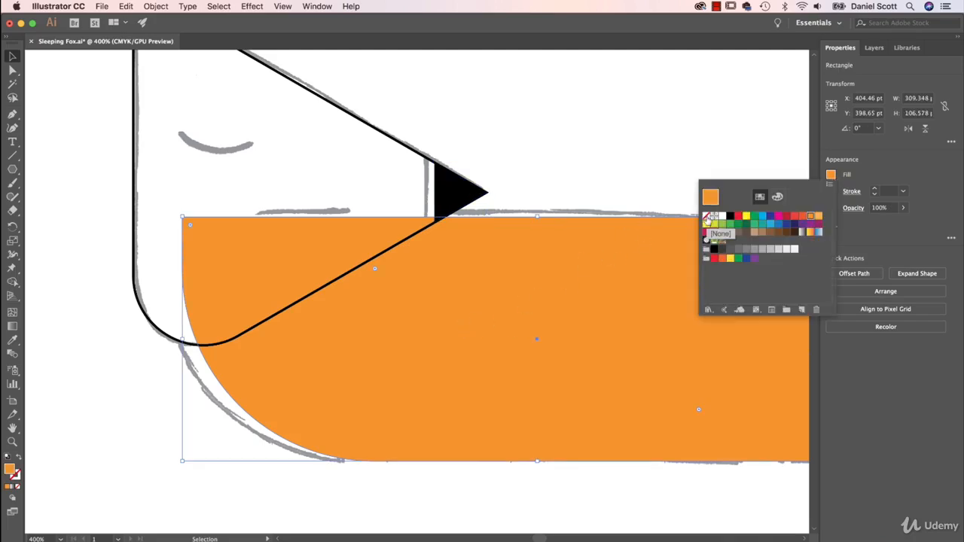
{"action": "left_click", "coordinate": [707, 217]}
{"action": "left_click", "coordinate": [831, 192]}
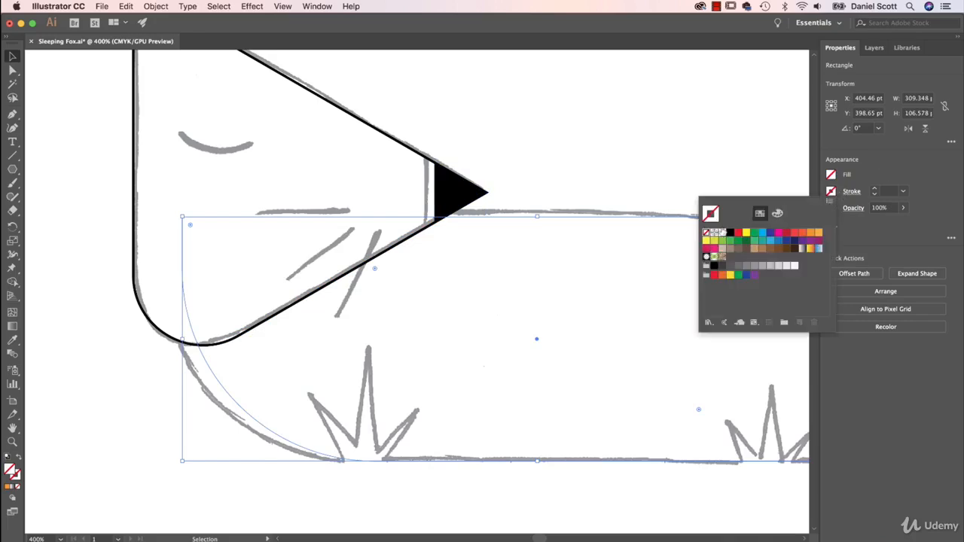
{"action": "left_click", "coordinate": [730, 232]}
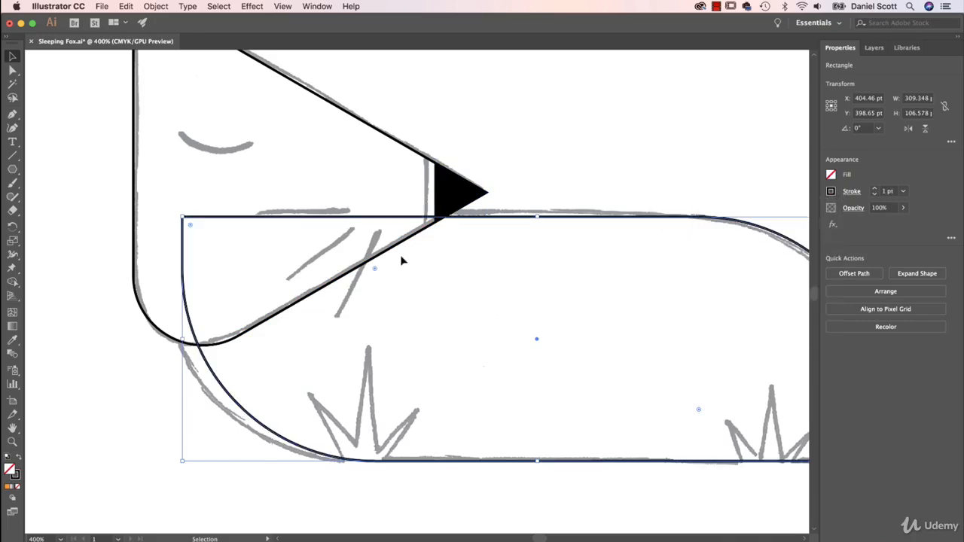
Trace the three sketched whiskers near the snout with straight line segments, the near-horizontal one about 43 pt long.
{"action": "left_click", "coordinate": [12, 156]}
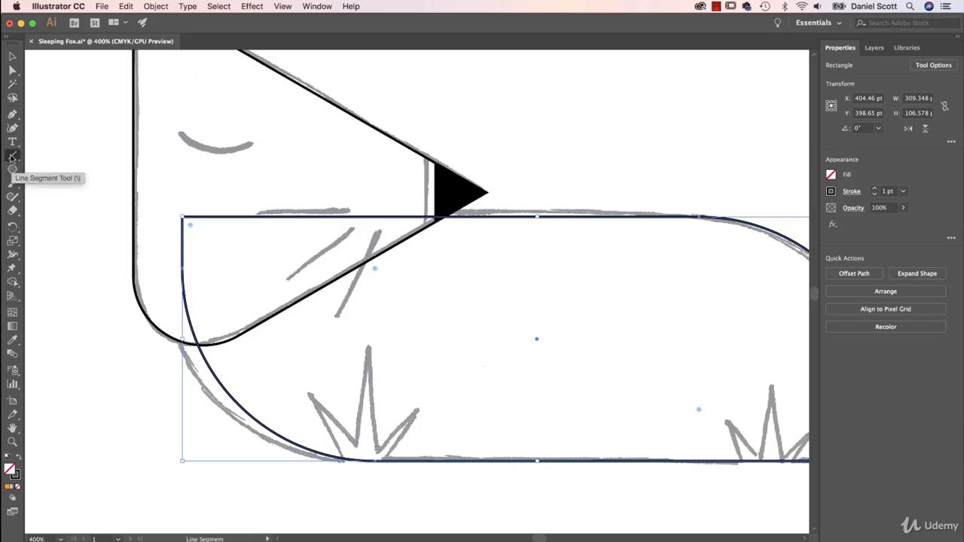
{"action": "mouse_move", "coordinate": [376, 232]}
{"action": "left_mouse_down"}
{"action": "mouse_move", "coordinate": [340, 315]}
{"action": "mouse_move", "coordinate": [354, 232]}
{"action": "mouse_move", "coordinate": [289, 276]}
{"action": "left_mouse_up"}
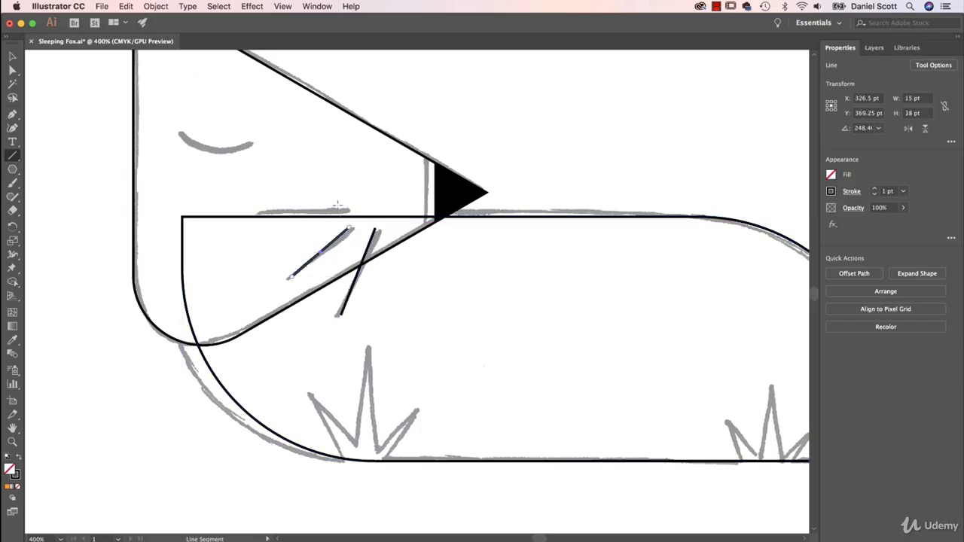
{"action": "left_click_drag", "start_coordinate": [353, 210], "coordinate": [253, 210]}
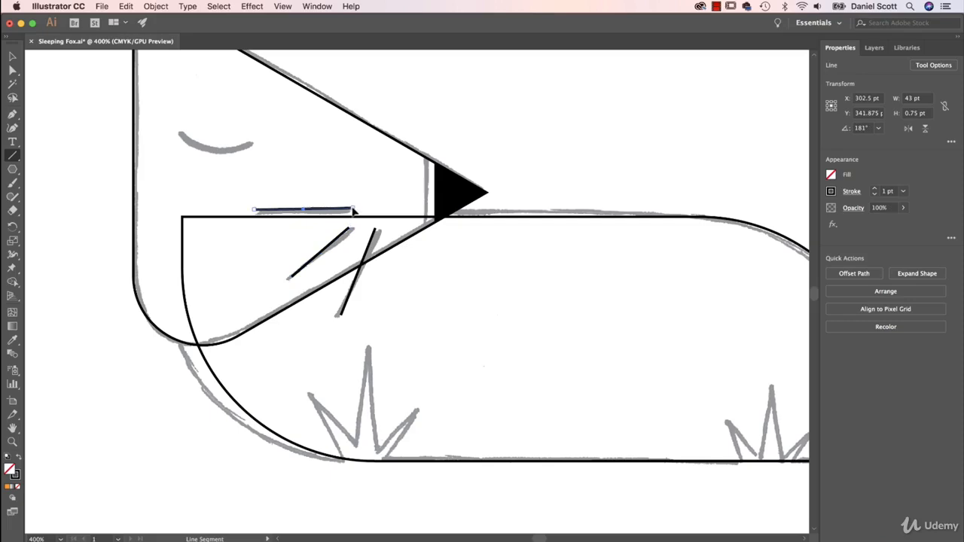
Try out a second line from the near-horizontal whisker's end, and draw a diagonal test line about 36 pt wide above it.
{"action": "left_click_drag", "start_coordinate": [352, 208], "coordinate": [299, 158]}
{"action": "key", "text": "super+z"}
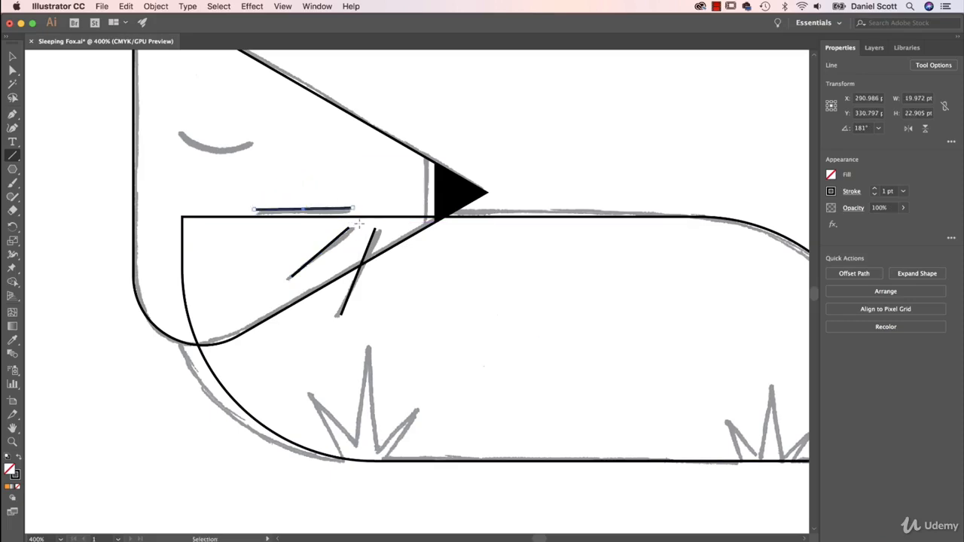
{"action": "left_click_drag", "start_coordinate": [372, 179], "coordinate": [290, 133]}
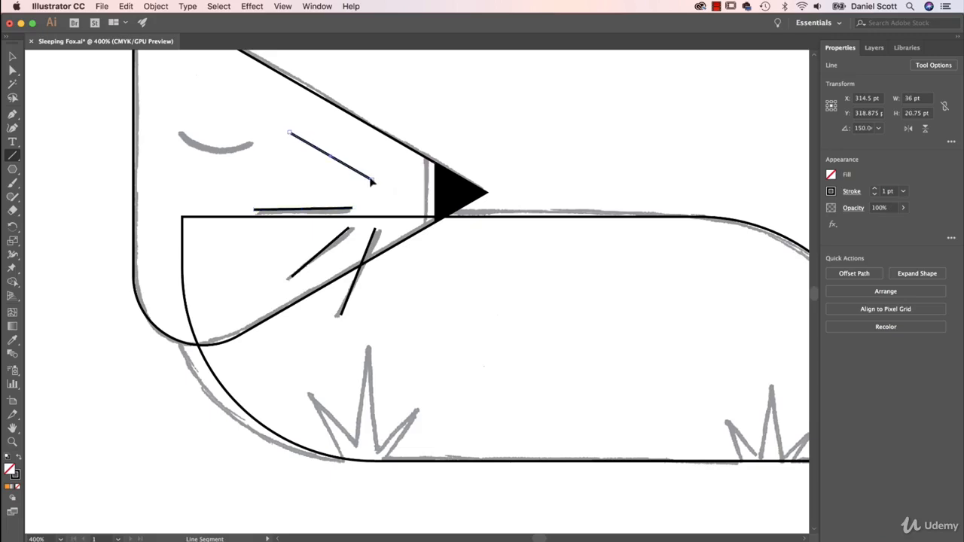
{"action": "left_click_drag", "start_coordinate": [371, 181], "coordinate": [359, 134]}
{"action": "key", "text": "super+z"}
{"action": "left_click", "coordinate": [14, 57]}
{"action": "left_click", "coordinate": [476, 107]}
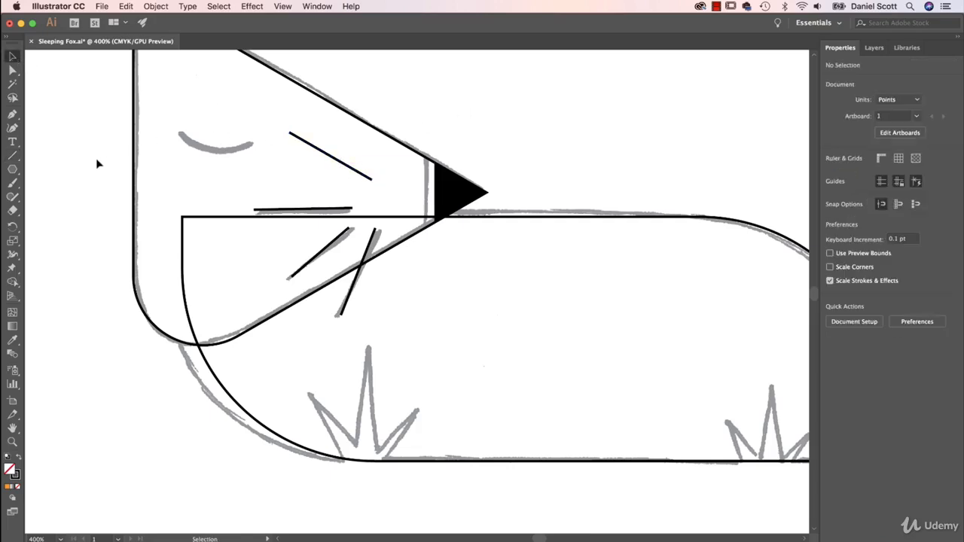
Try drawing more lines from the diagonal test line's lower end, deselecting in between, and undo all the test lines.
{"action": "left_click", "coordinate": [12, 156]}
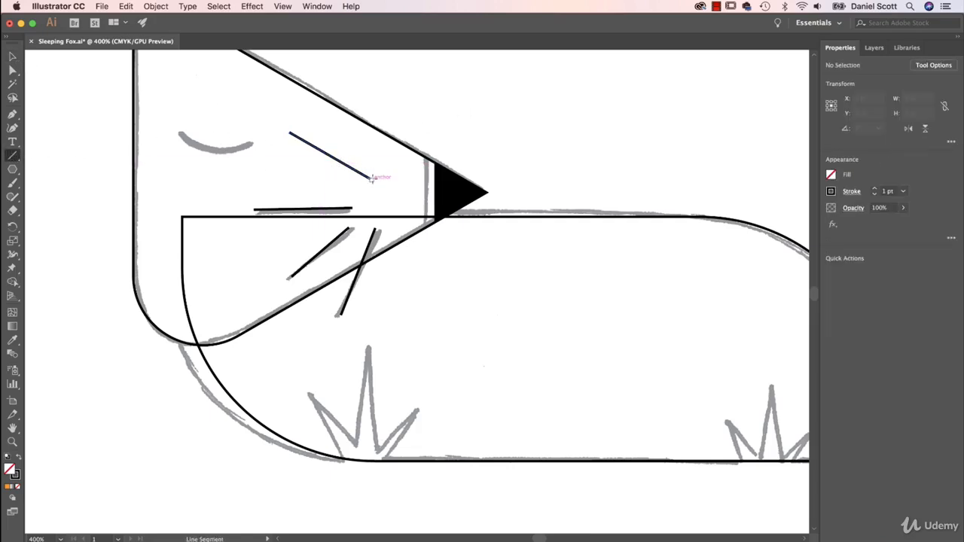
{"action": "left_click_drag", "start_coordinate": [372, 179], "coordinate": [336, 100]}
{"action": "left_click", "coordinate": [13, 58]}
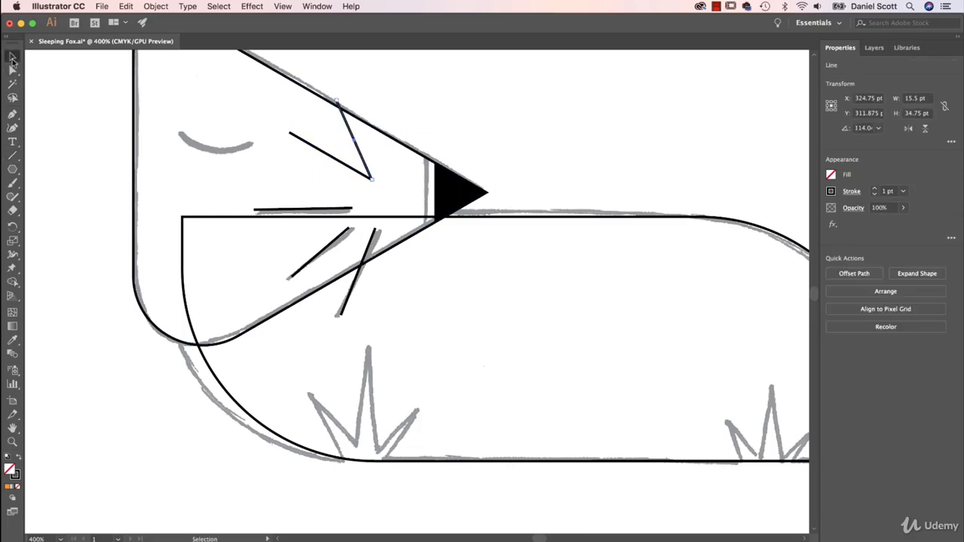
{"action": "left_click", "coordinate": [638, 108]}
{"action": "left_click", "coordinate": [12, 155]}
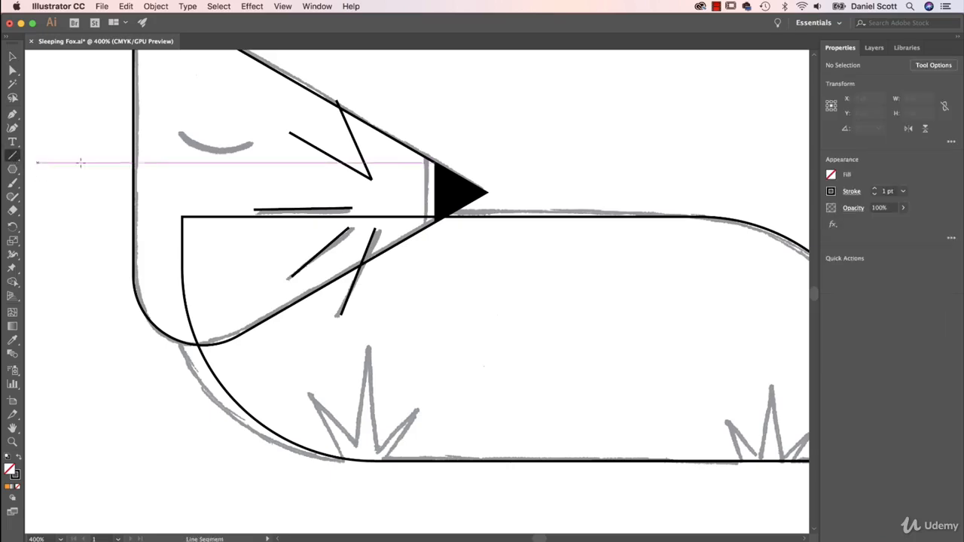
{"action": "left_click_drag", "start_coordinate": [372, 178], "coordinate": [391, 106]}
{"action": "key", "text": "super+z"}
{"action": "key", "text": "super+z"}
{"action": "key", "text": "super+z"}
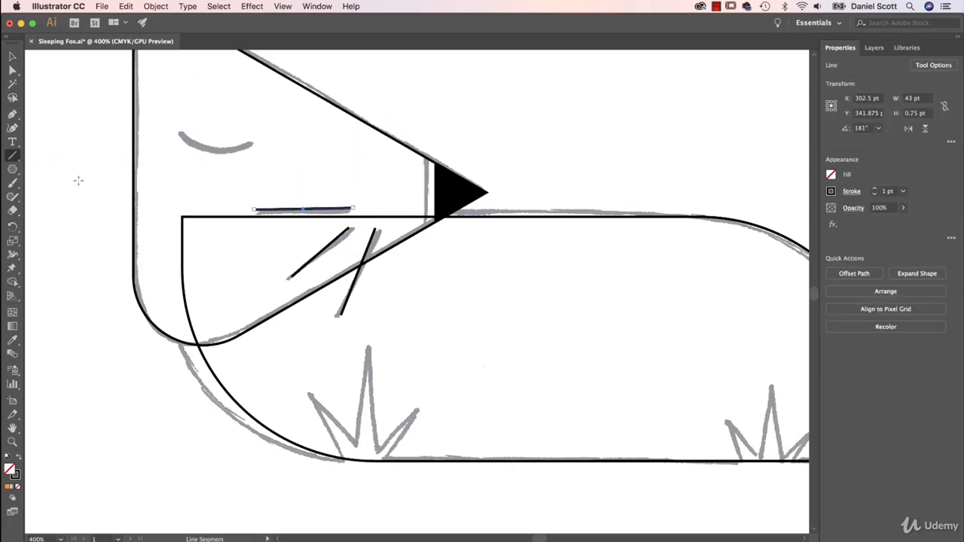
Try to trace the sketched closed eye with a circle about 28 pt across.
{"action": "left_click", "coordinate": [12, 56]}
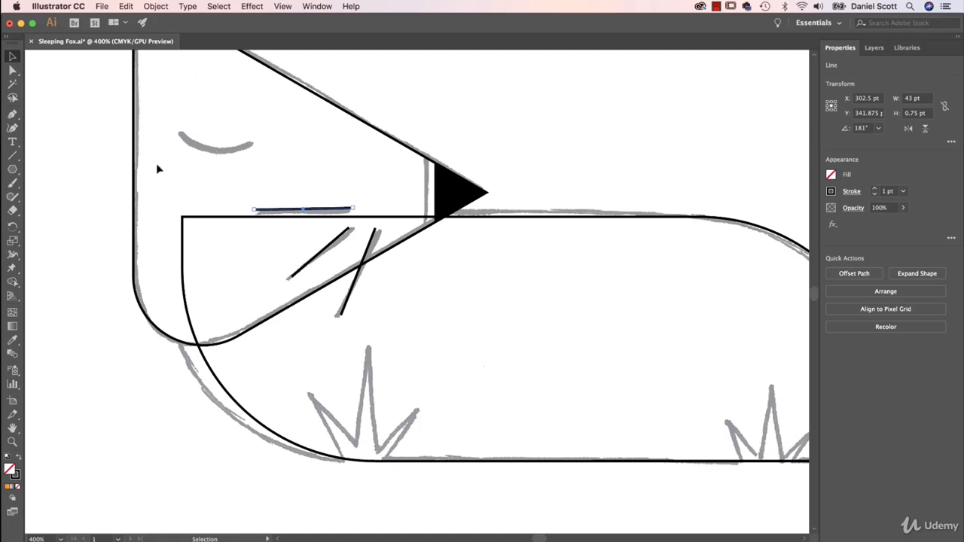
{"action": "left_click_drag", "start_coordinate": [12, 170], "coordinate": [61, 195]}
{"action": "mouse_move", "coordinate": [187, 110]}
{"action": "left_mouse_down"}
{"action": "mouse_move", "coordinate": [256, 150]}
{"action": "mouse_move", "coordinate": [251, 174]}
{"action": "left_mouse_up"}
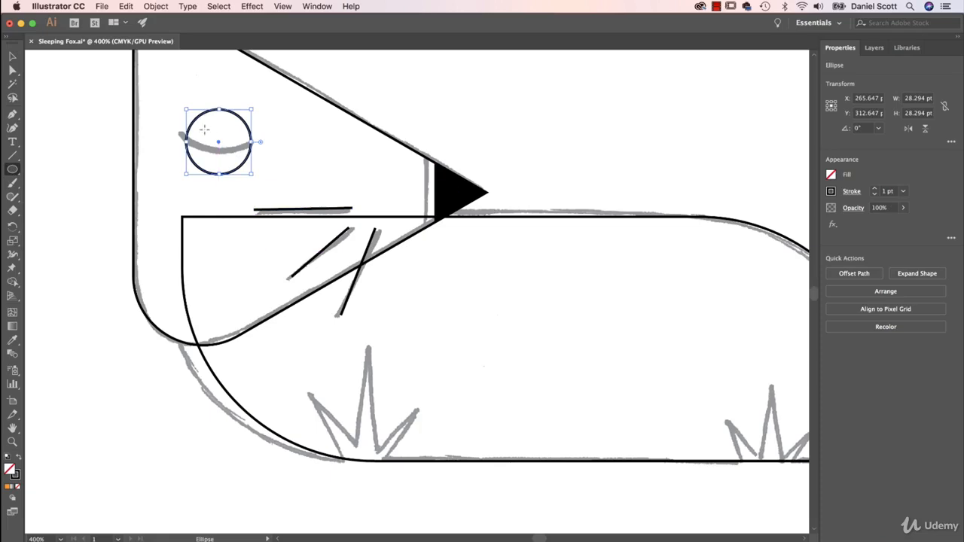
{"action": "key", "text": "super+z"}
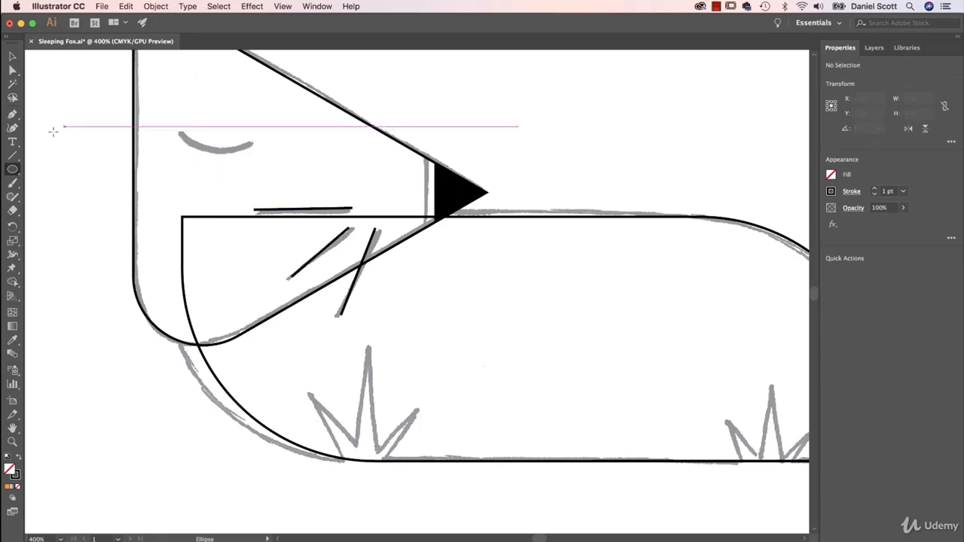
Draw an arc about 19.5 pt wide and 15.5 pt high just above the sketched closed eye.
{"action": "left_click", "coordinate": [12, 158]}
{"action": "left_click_drag", "start_coordinate": [12, 157], "coordinate": [59, 171]}
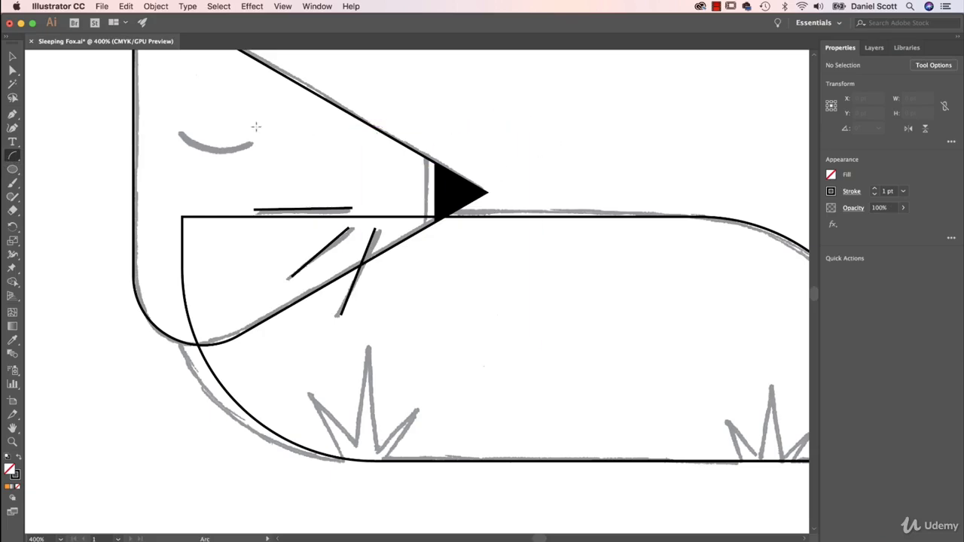
{"action": "left_click_drag", "start_coordinate": [199, 98], "coordinate": [244, 141]}
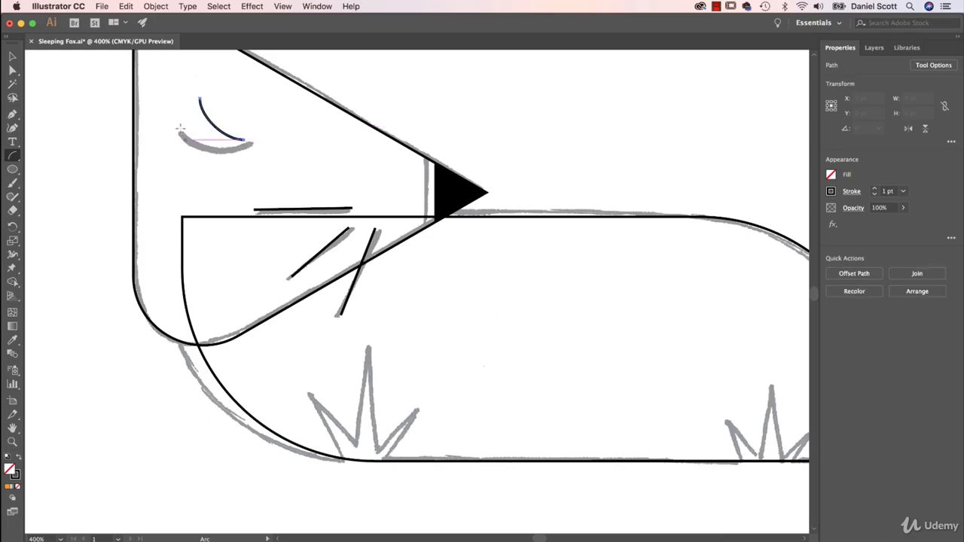
{"action": "key", "text": "ctrl+z"}
{"action": "left_click_drag", "start_coordinate": [201, 91], "coordinate": [247, 127]}
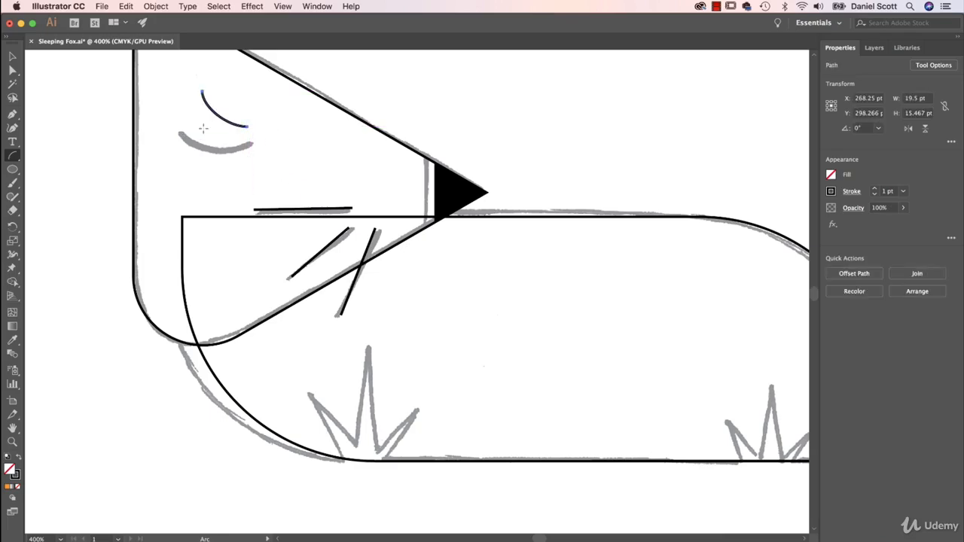
Rotate the arc about 35° and enlarge it to about 30 pt wide, aligning it with the sketched closed eye.
{"action": "left_click", "coordinate": [12, 56]}
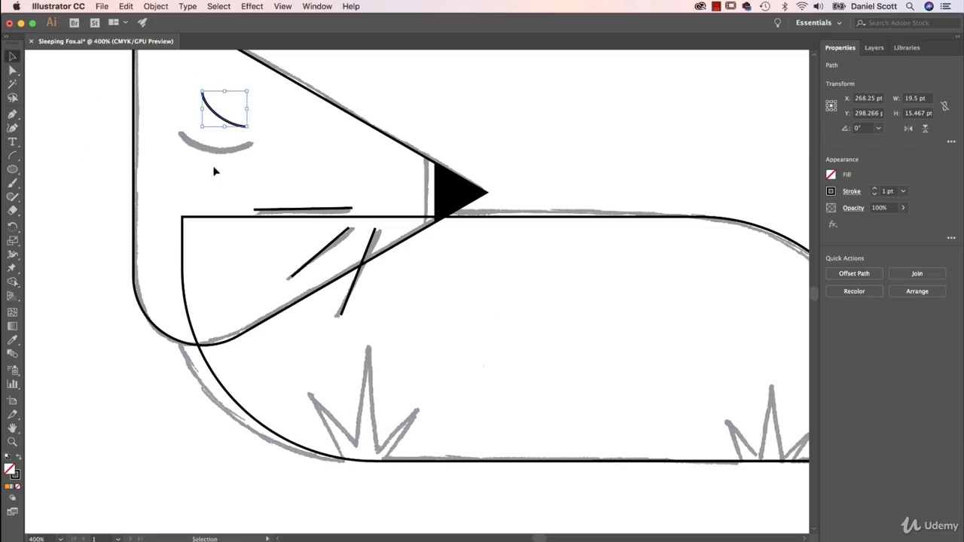
{"action": "mouse_move", "coordinate": [249, 132]}
{"action": "left_mouse_down"}
{"action": "mouse_move", "coordinate": [267, 108]}
{"action": "mouse_move", "coordinate": [242, 158]}
{"action": "mouse_move", "coordinate": [250, 140]}
{"action": "mouse_move", "coordinate": [265, 139]}
{"action": "mouse_move", "coordinate": [236, 157]}
{"action": "left_mouse_up"}
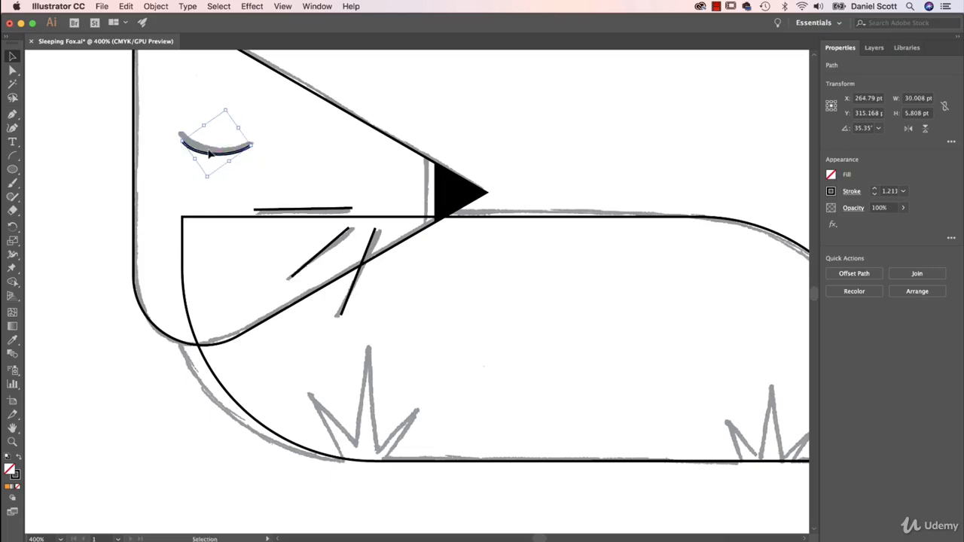
{"action": "key", "text": "Up"}
{"action": "key", "text": "Up"}
{"action": "key", "text": "Up"}
Set the stroke weight of the steepest whisker, the one crossing the fox's jaw line, to 5 pt.
{"action": "left_click", "coordinate": [334, 210]}
{"action": "left_click", "coordinate": [338, 237]}
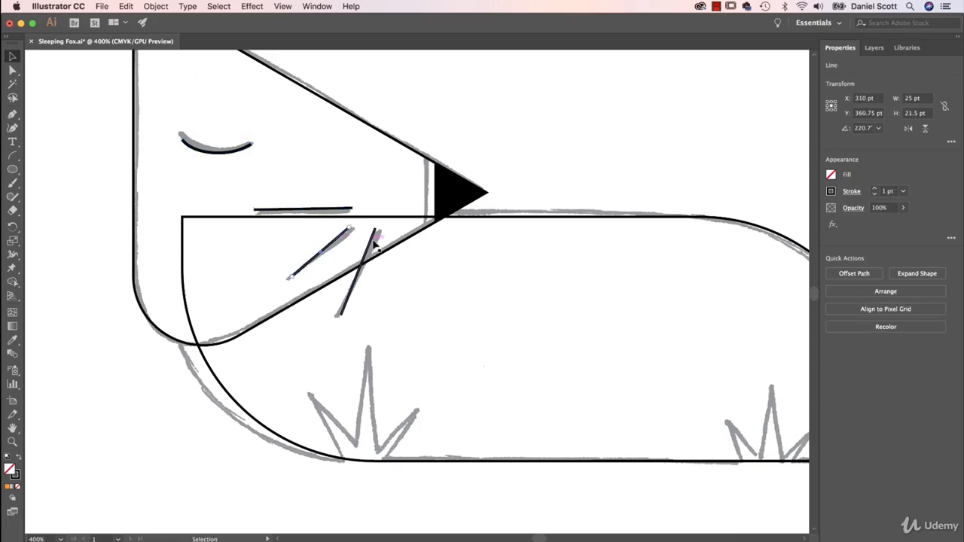
{"action": "left_click", "coordinate": [370, 240]}
{"action": "left_click", "coordinate": [874, 188]}
{"action": "left_click", "coordinate": [873, 189]}
{"action": "left_click", "coordinate": [874, 189]}
{"action": "left_click", "coordinate": [874, 189]}
{"action": "left_click", "coordinate": [874, 188]}
{"action": "left_click", "coordinate": [874, 189]}
{"action": "left_click", "coordinate": [874, 188]}
{"action": "left_click", "coordinate": [874, 188]}
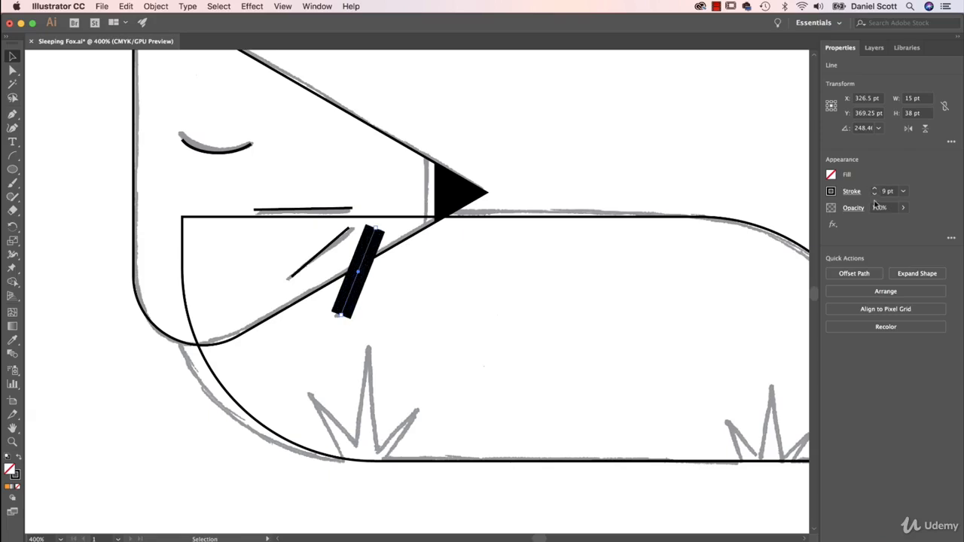
{"action": "left_click", "coordinate": [874, 194]}
{"action": "left_click", "coordinate": [874, 194]}
{"action": "left_click", "coordinate": [873, 194]}
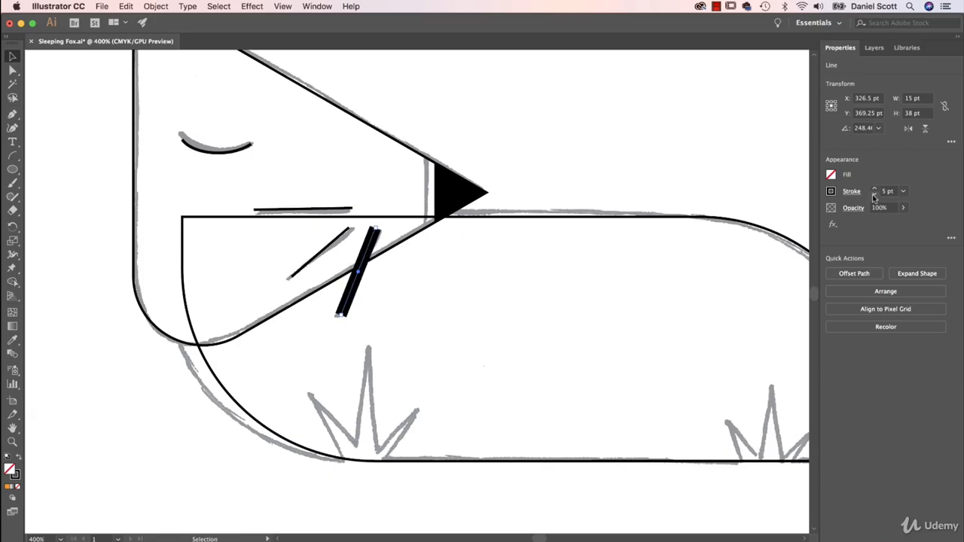
Set the stroke weight of the other two whiskers and the closed eye to 5 pt together.
{"action": "left_click", "coordinate": [331, 249]}
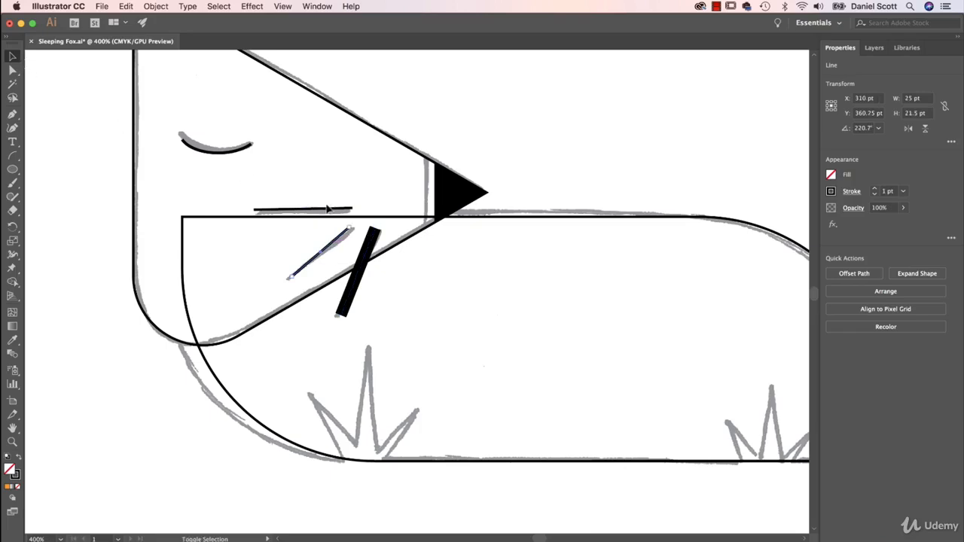
{"action": "left_click", "coordinate": [328, 209], "text": "shift"}
{"action": "left_click", "coordinate": [232, 156], "text": "shift"}
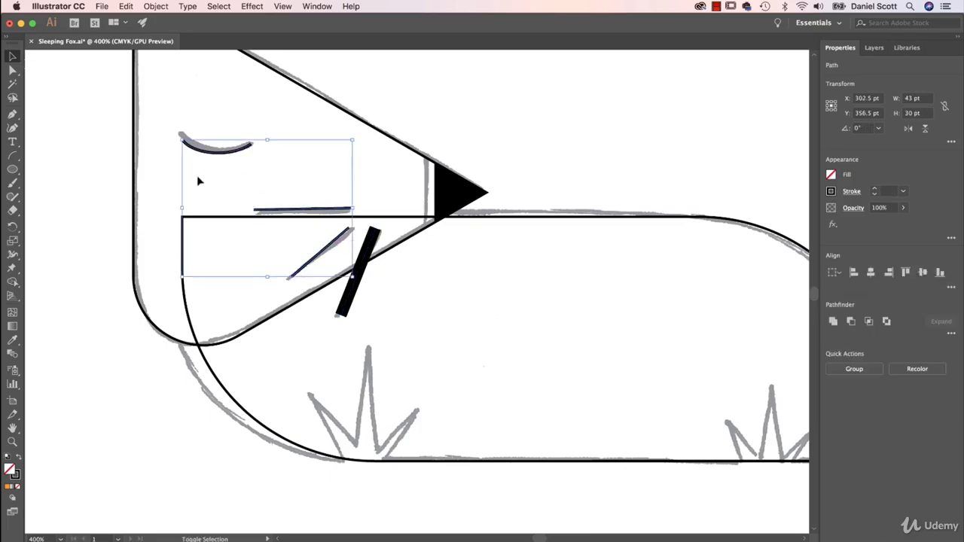
{"action": "left_click", "coordinate": [875, 191]}
{"action": "left_click", "coordinate": [875, 191]}
{"action": "left_click", "coordinate": [875, 190]}
{"action": "left_click", "coordinate": [874, 190]}
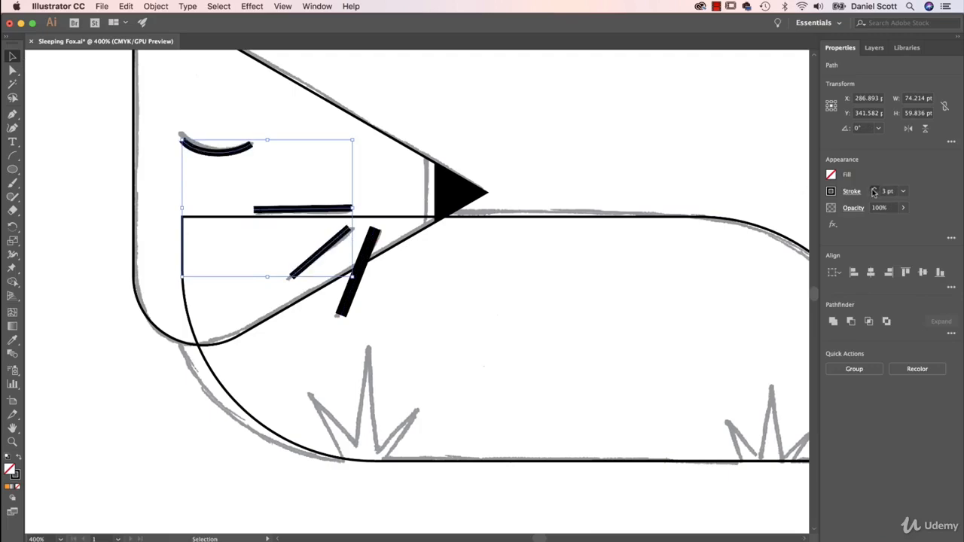
{"action": "left_click", "coordinate": [874, 190]}
{"action": "left_click", "coordinate": [874, 190]}
{"action": "left_click", "coordinate": [874, 190]}
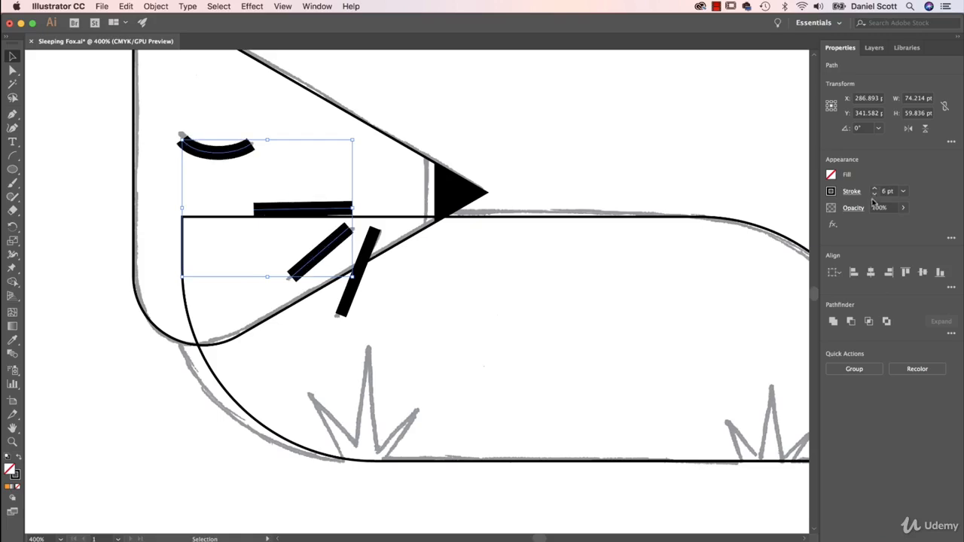
{"action": "left_click", "coordinate": [874, 193]}
{"action": "left_click", "coordinate": [549, 134]}
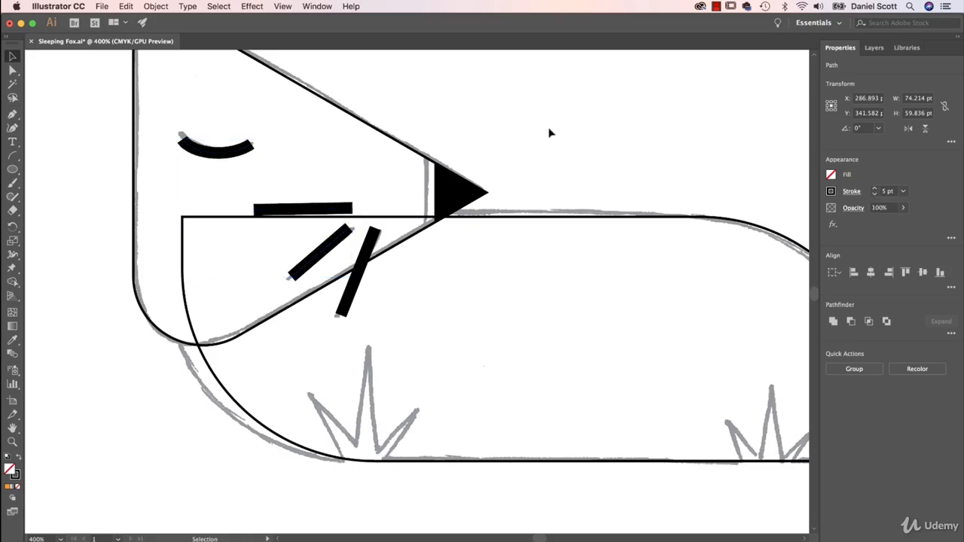
Remove the stroke from the fox's body and fill it with an orange swatch.
{"action": "key", "text": "super+minus"}
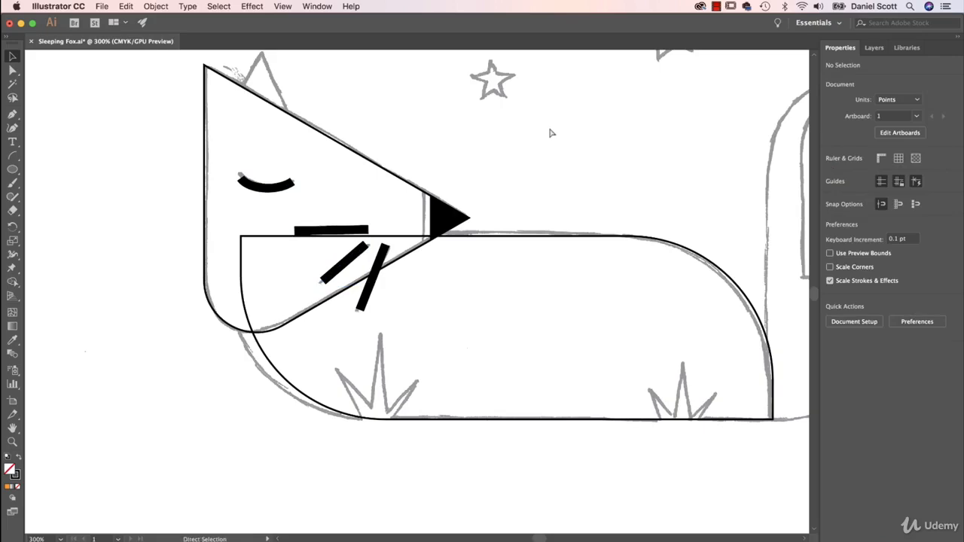
{"action": "key", "text": "super+minus"}
{"action": "left_click", "coordinate": [509, 256]}
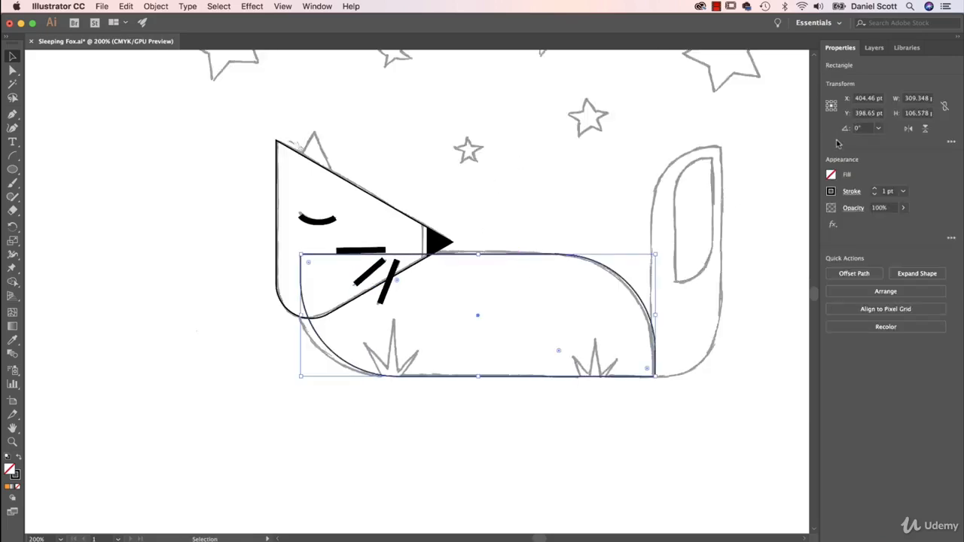
{"action": "left_click", "coordinate": [831, 191]}
{"action": "left_click", "coordinate": [707, 233]}
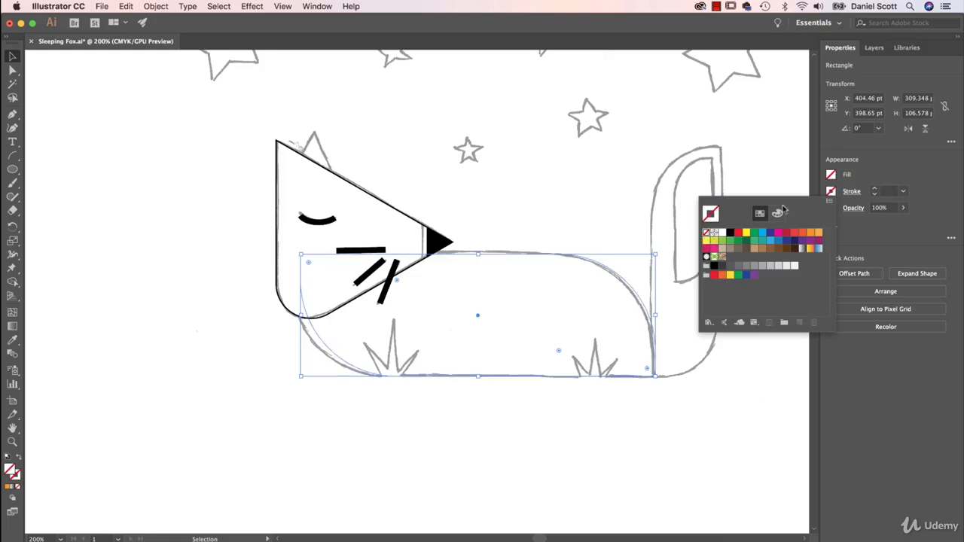
{"action": "left_click", "coordinate": [831, 175]}
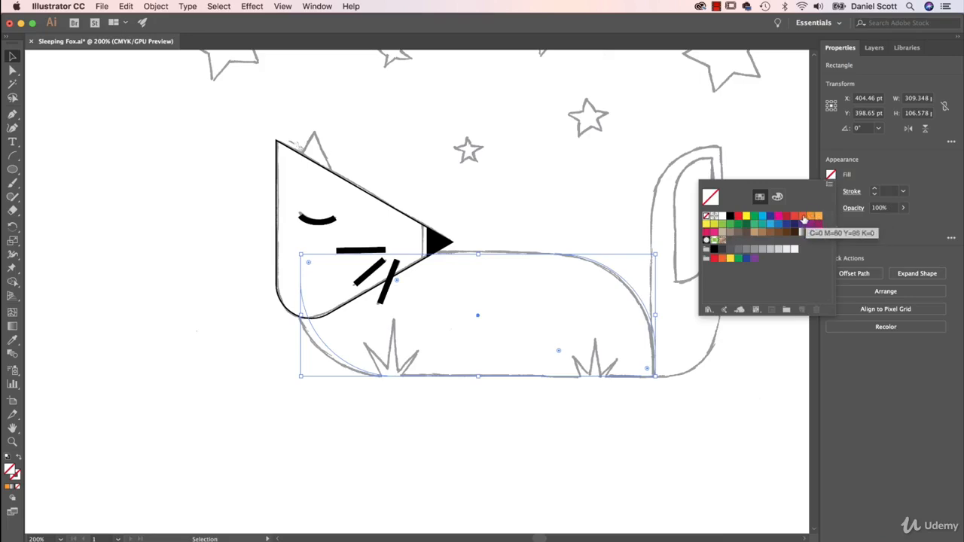
{"action": "left_click", "coordinate": [810, 217]}
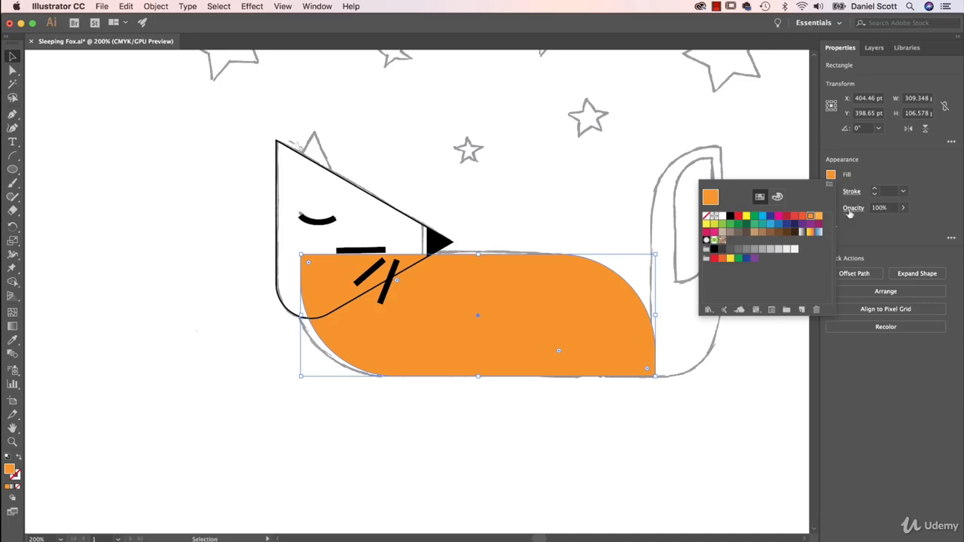
Remove the stroke from the fox's head and fill it with a lighter orange swatch than the body.
{"action": "left_click", "coordinate": [404, 215]}
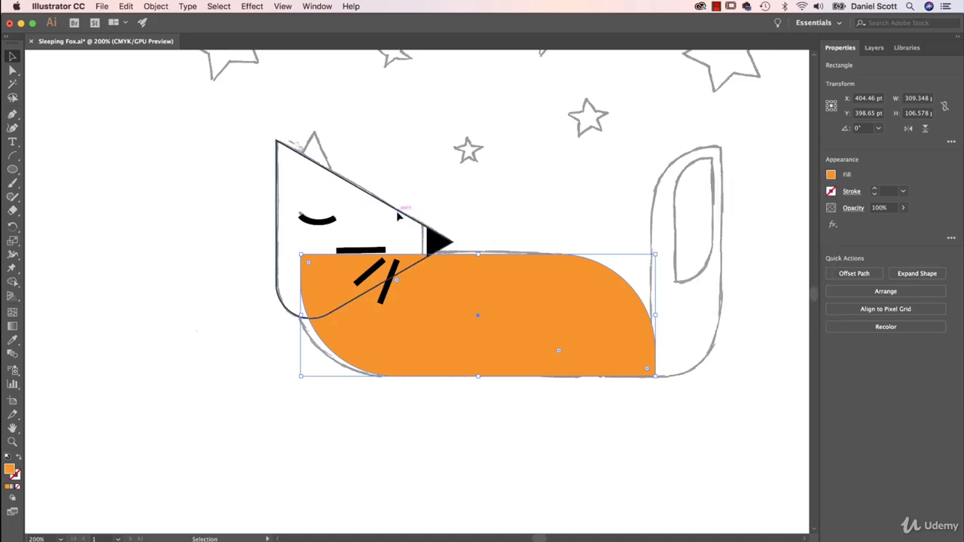
{"action": "left_click", "coordinate": [404, 215]}
{"action": "left_click", "coordinate": [832, 192]}
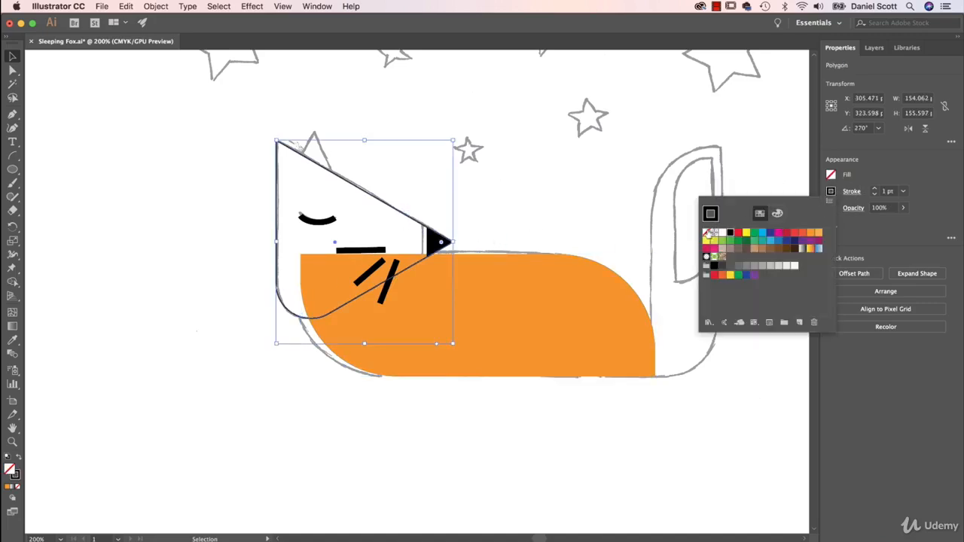
{"action": "left_click", "coordinate": [707, 233]}
{"action": "left_click", "coordinate": [839, 174]}
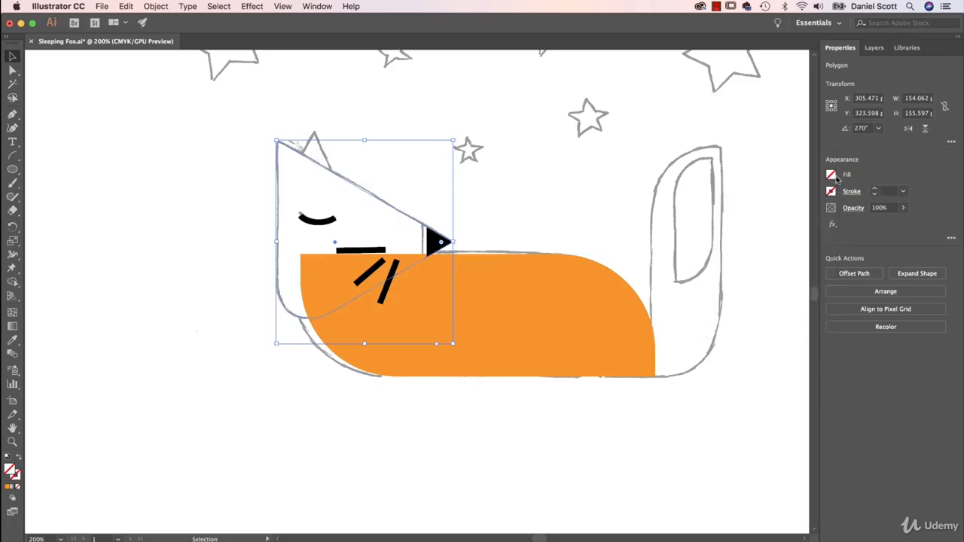
{"action": "left_click", "coordinate": [833, 176]}
{"action": "left_click", "coordinate": [818, 219]}
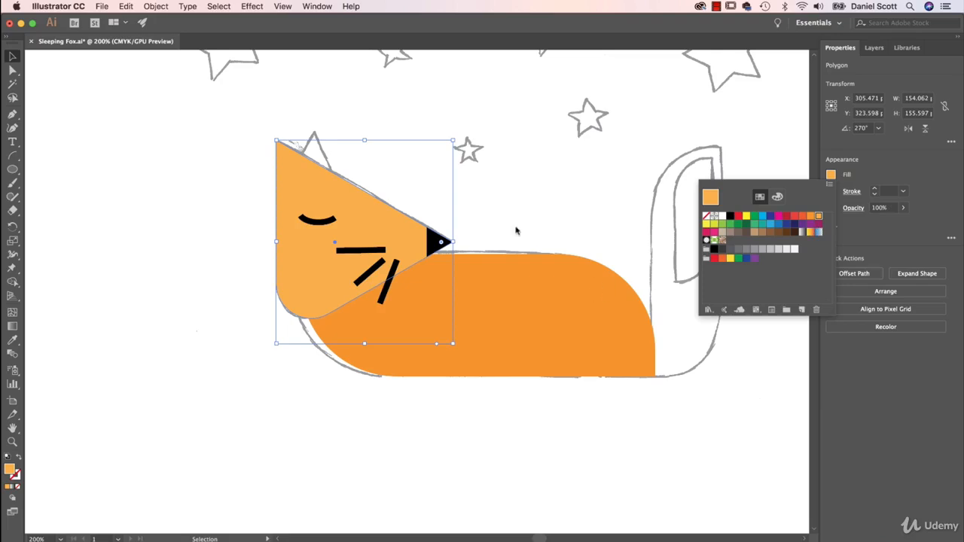
{"action": "left_click", "coordinate": [528, 444]}
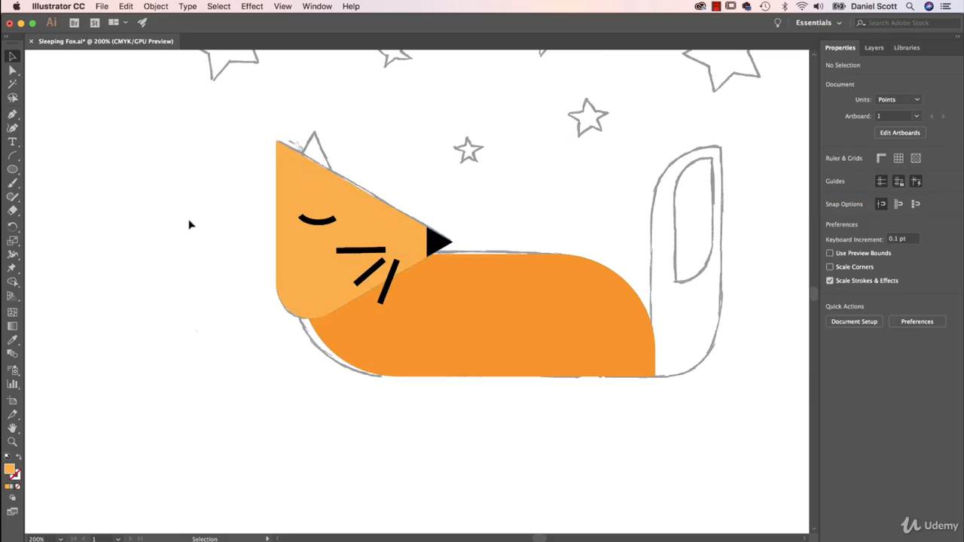
Draw a three-sided polygon beside the fox's head and stretch it to about 45 by 48 pt.
{"action": "left_click_drag", "start_coordinate": [12, 169], "coordinate": [46, 209]}
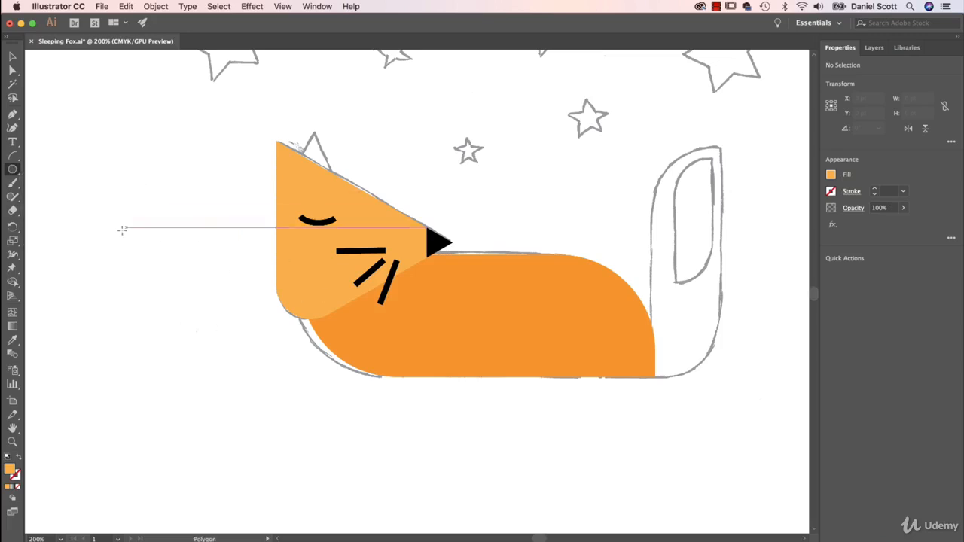
{"action": "mouse_move", "coordinate": [97, 151]}
{"action": "left_mouse_down"}
{"action": "mouse_move", "coordinate": [121, 167]}
{"action": "mouse_move", "coordinate": [168, 142]}
{"action": "mouse_move", "coordinate": [73, 135]}
{"action": "mouse_move", "coordinate": [102, 157]}
{"action": "left_mouse_up"}
{"action": "left_click", "coordinate": [148, 165]}
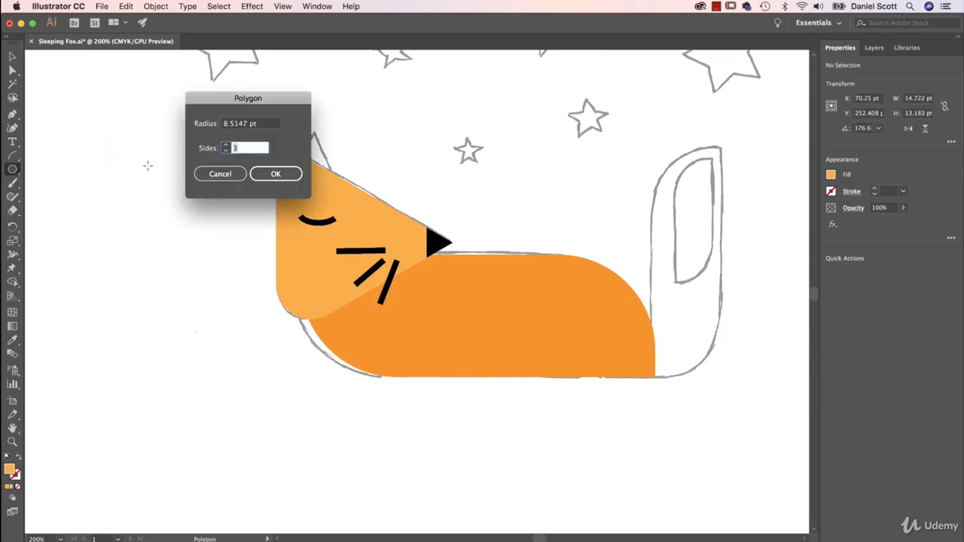
{"action": "left_click", "coordinate": [219, 173]}
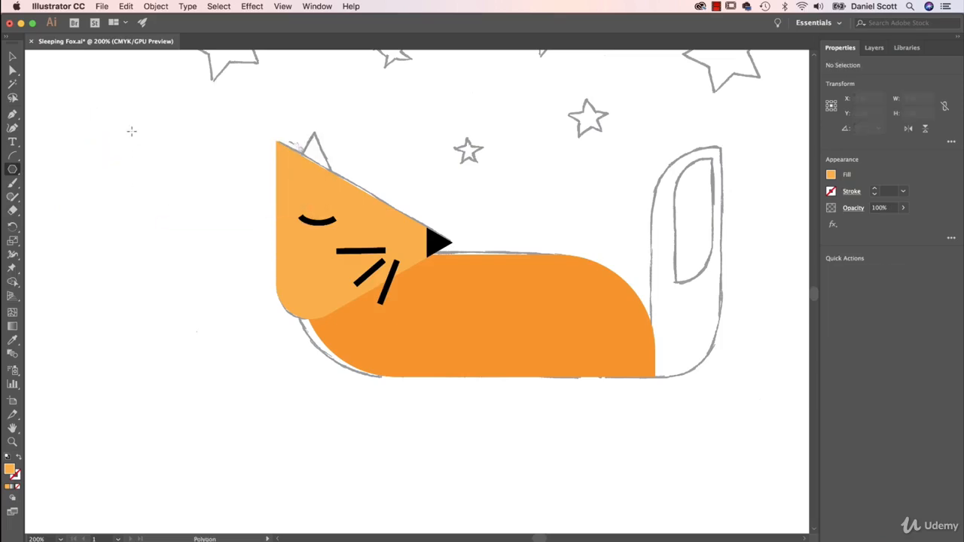
{"action": "left_click_drag", "start_coordinate": [108, 116], "coordinate": [123, 130]}
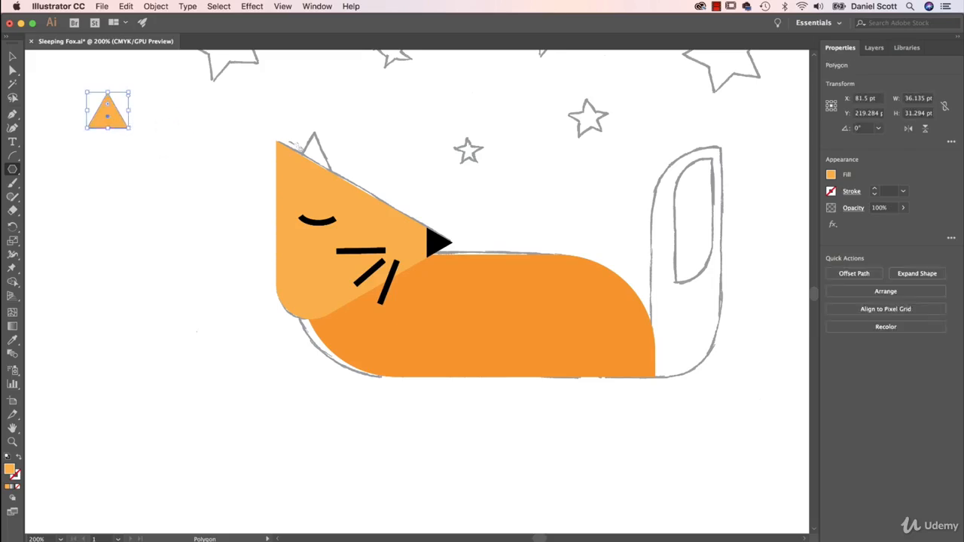
{"action": "left_click", "coordinate": [12, 56]}
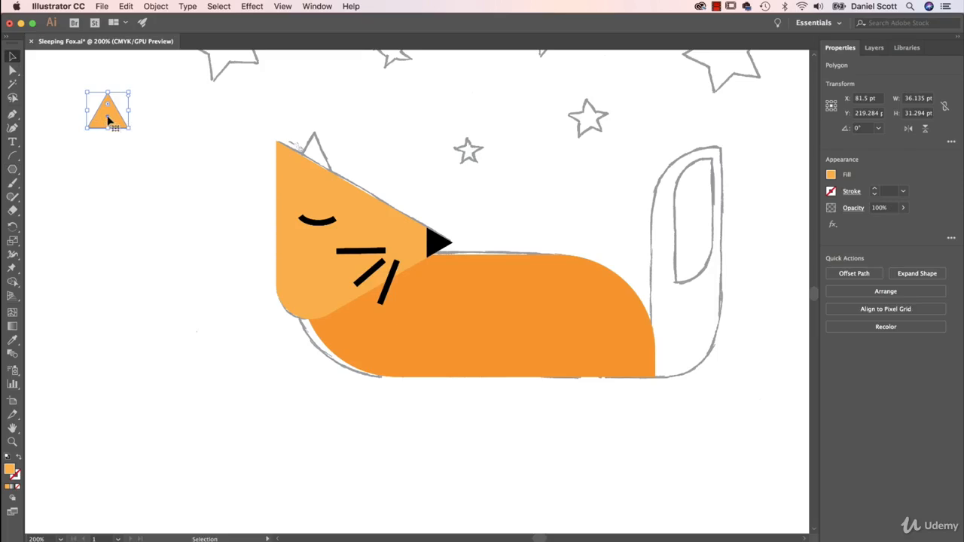
{"action": "left_click_drag", "start_coordinate": [107, 121], "coordinate": [226, 191]}
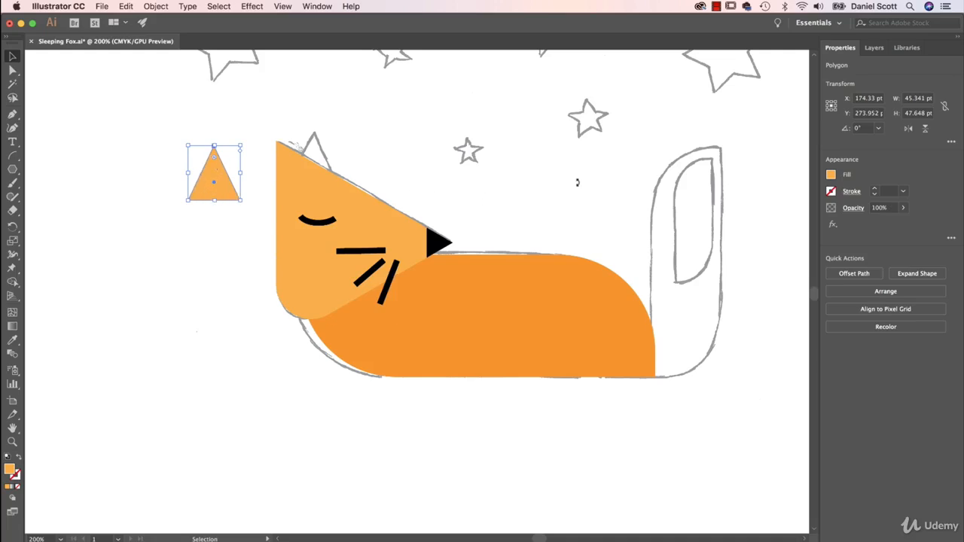
Fill the ear triangle with white and give it an orange stroke matching the fox's body.
{"action": "left_click", "coordinate": [832, 175]}
{"action": "left_click", "coordinate": [722, 216]}
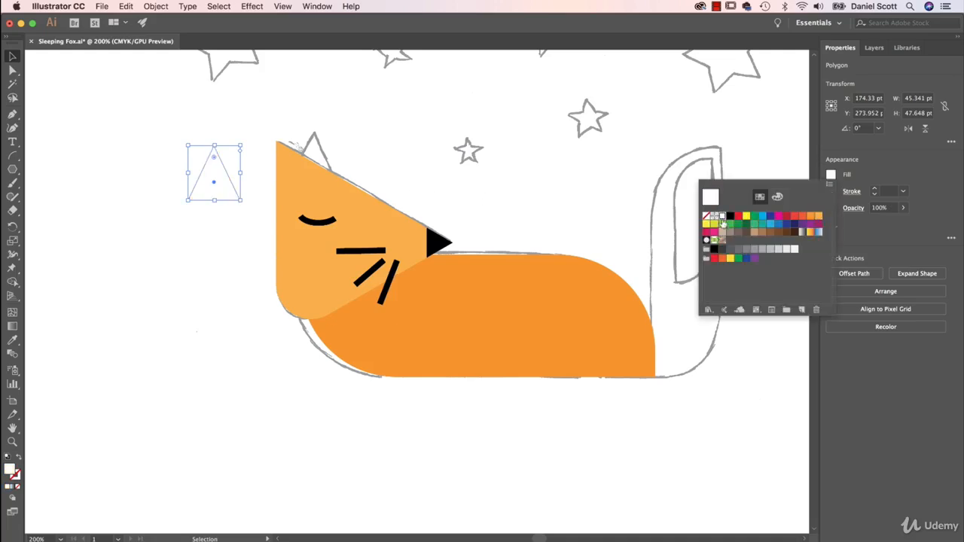
{"action": "left_click", "coordinate": [830, 190]}
{"action": "left_click", "coordinate": [830, 194]}
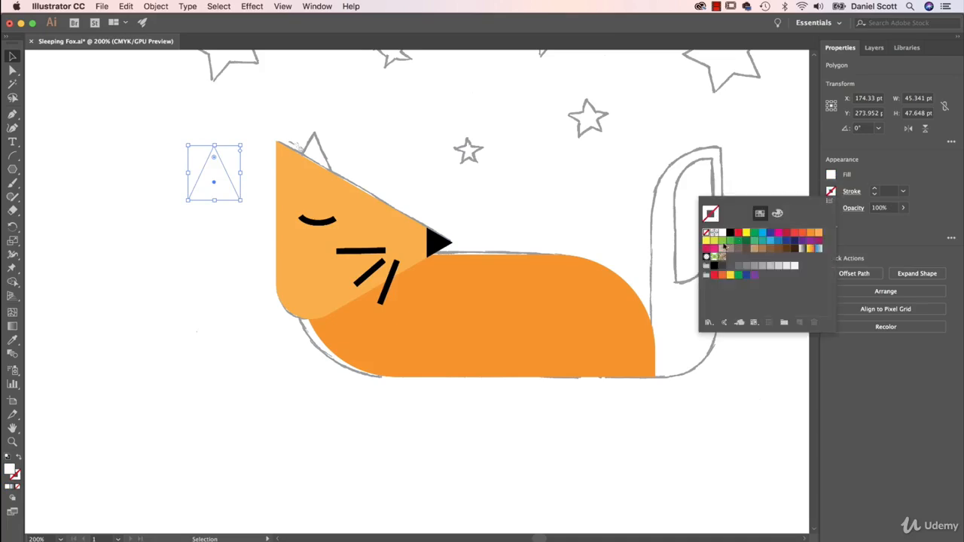
{"action": "left_click", "coordinate": [810, 235]}
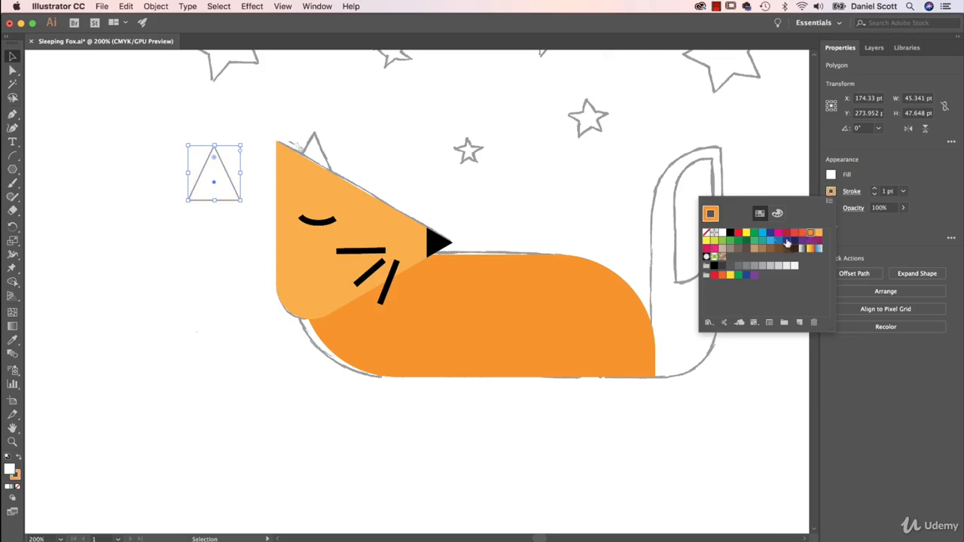
Set the stroke weight of the ear triangle to 5 pt.
{"action": "left_click", "coordinate": [873, 189]}
{"action": "left_click", "coordinate": [874, 189]}
{"action": "left_click", "coordinate": [874, 188]}
{"action": "left_click", "coordinate": [874, 188]}
{"action": "left_click", "coordinate": [873, 188]}
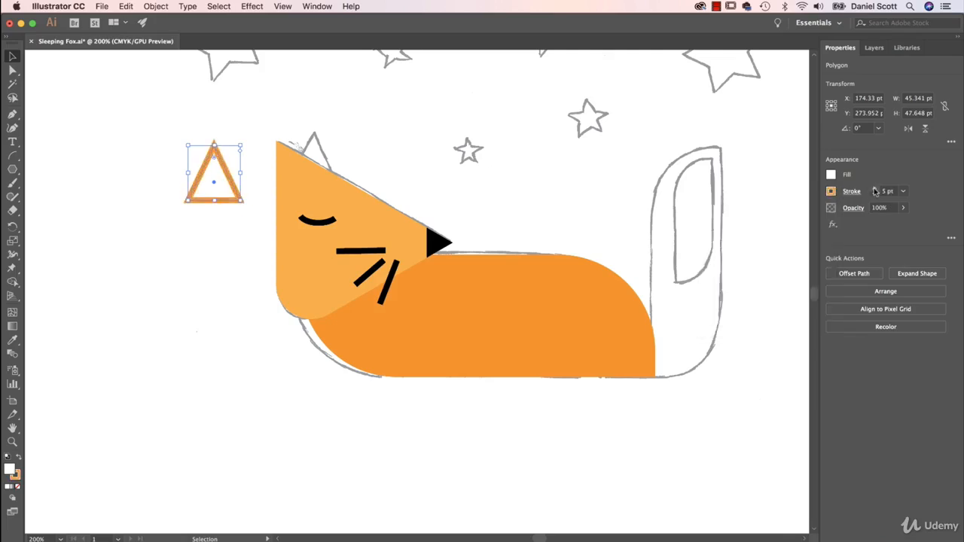
{"action": "left_click", "coordinate": [874, 189]}
{"action": "left_click", "coordinate": [874, 194]}
Move the triangle onto the sketched ear on the fox's head and send it to the back.
{"action": "left_click_drag", "start_coordinate": [225, 177], "coordinate": [328, 168]}
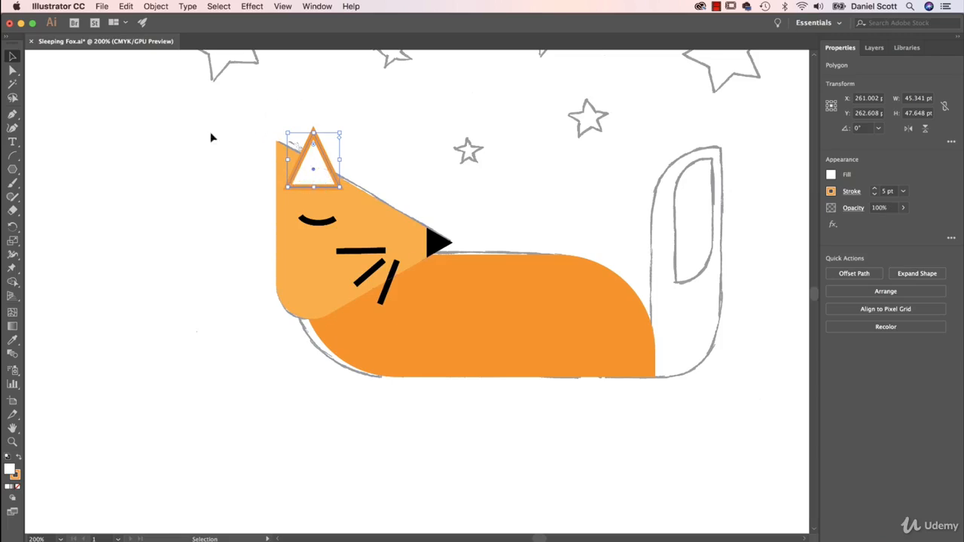
{"action": "left_click", "coordinate": [886, 291]}
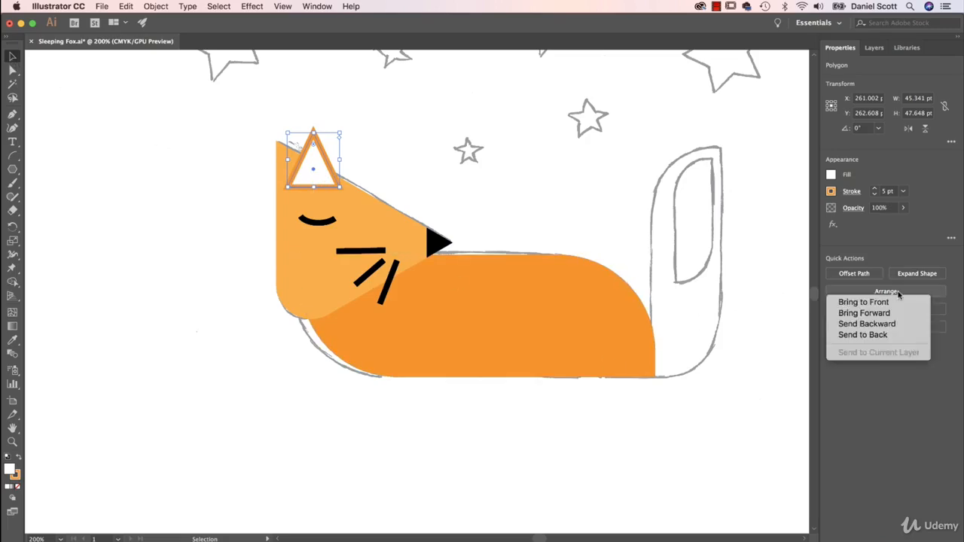
{"action": "left_click", "coordinate": [875, 335]}
{"action": "key", "text": "super+z"}
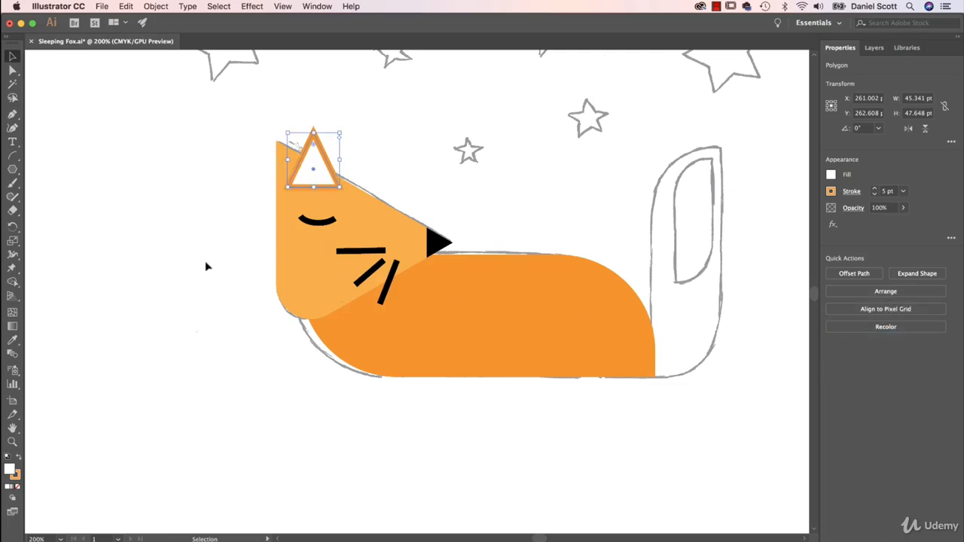
{"action": "right_click", "coordinate": [318, 161]}
{"action": "mouse_move", "coordinate": [373, 335]}
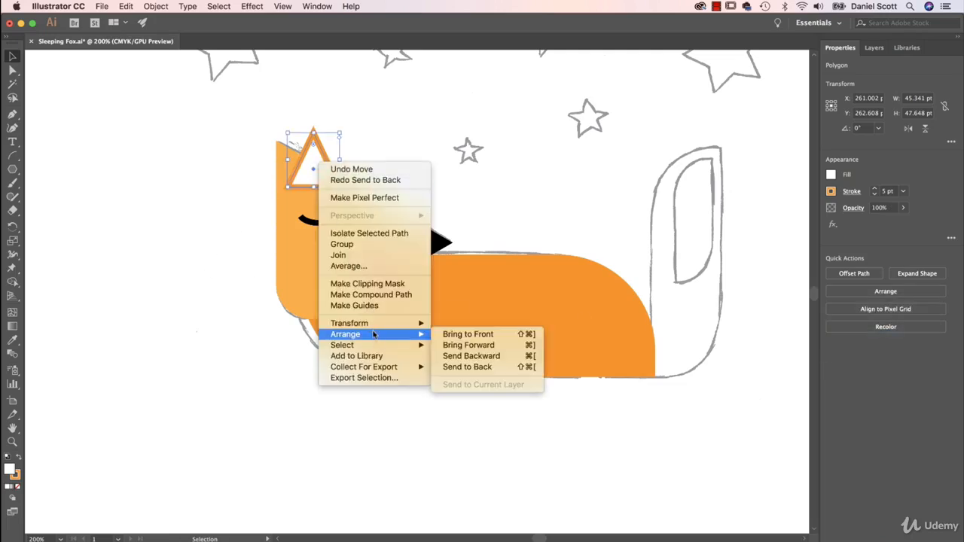
{"action": "left_click", "coordinate": [485, 367]}
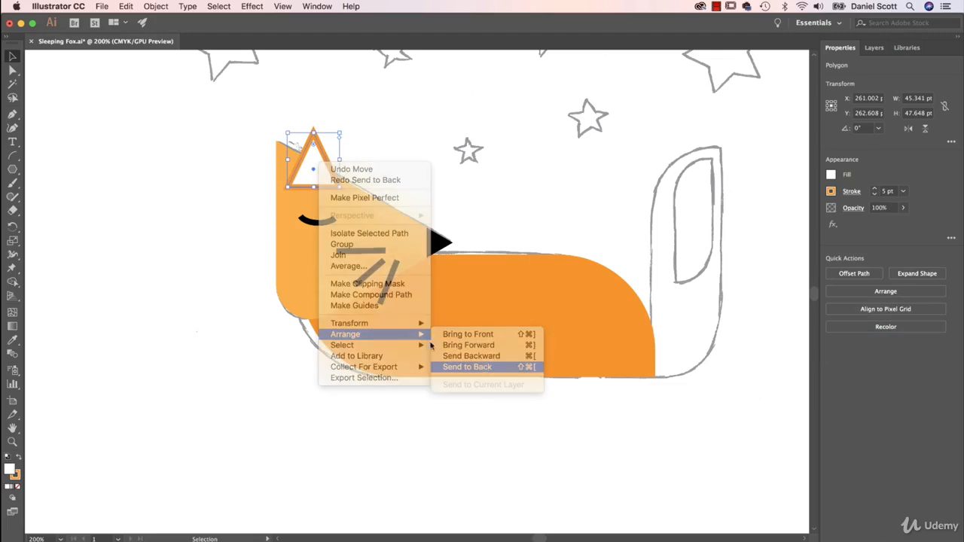
{"action": "left_click", "coordinate": [160, 179]}
Create a five-point star with radii of 10.7402 pt and 5.3701 pt beside the large sketched star left of the fox's ear.
{"action": "left_click_drag", "start_coordinate": [511, 142], "coordinate": [471, 248]}
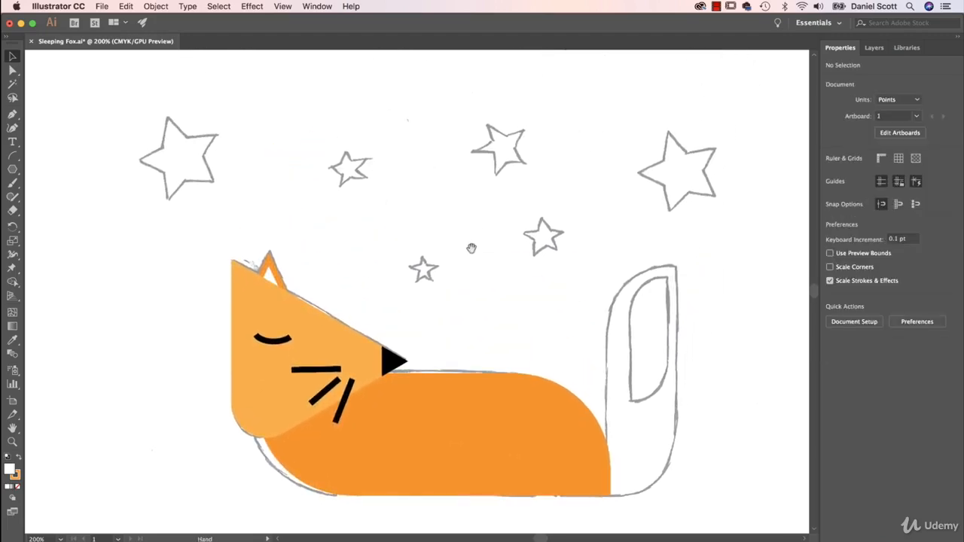
{"action": "left_click", "coordinate": [13, 172]}
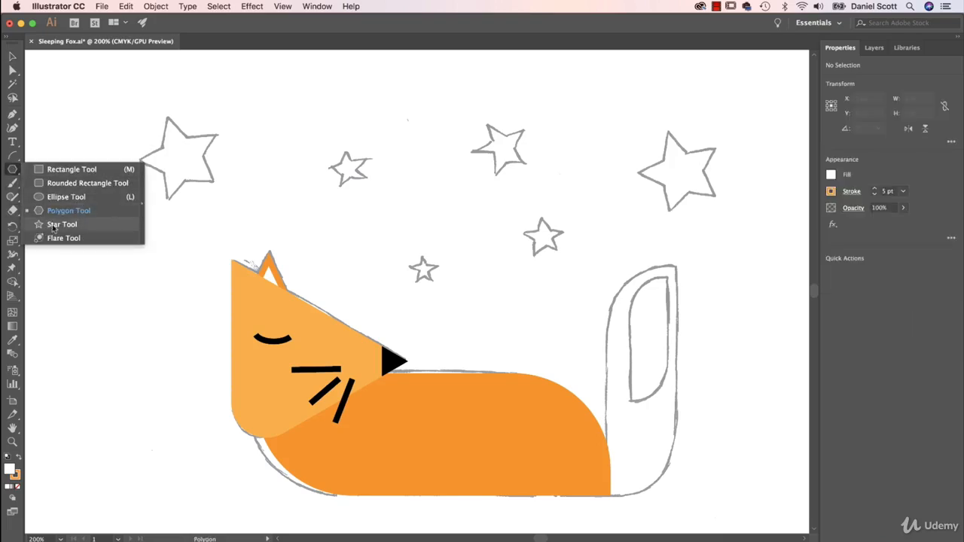
{"action": "left_click", "coordinate": [62, 224]}
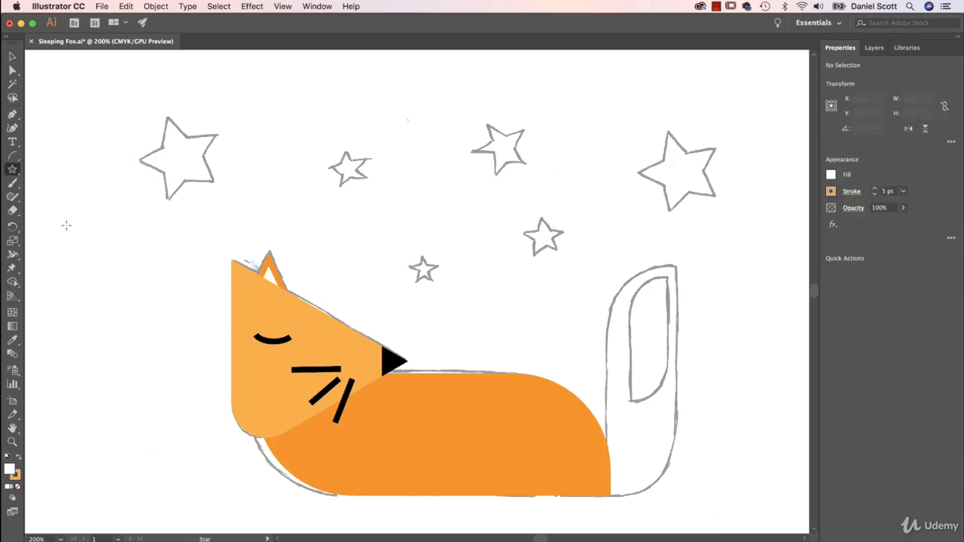
{"action": "left_click", "coordinate": [149, 197]}
{"action": "double_click", "coordinate": [64, 146]}
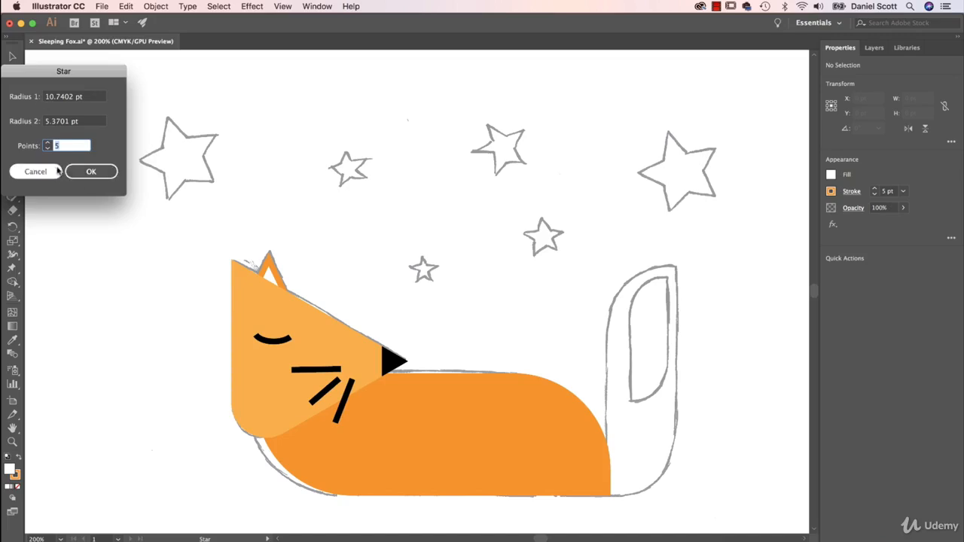
{"action": "left_click", "coordinate": [85, 173]}
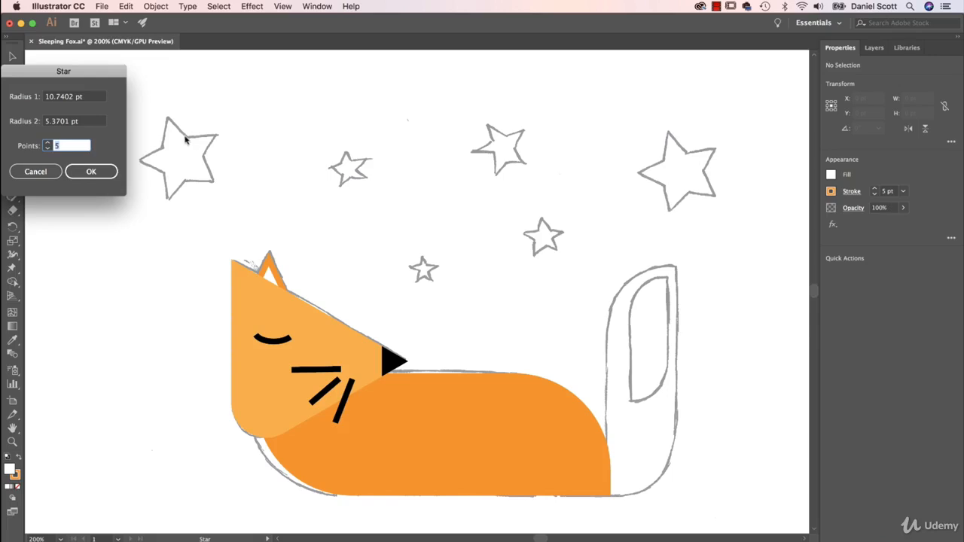
{"action": "left_click", "coordinate": [91, 172]}
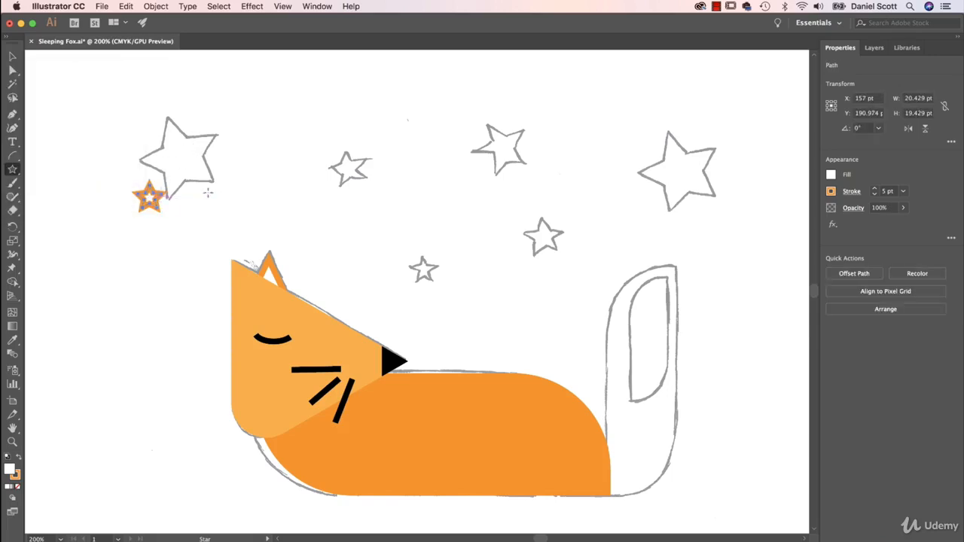
Try drawing two larger freehand stars over the sky sketch, and undo all the trial stars.
{"action": "mouse_move", "coordinate": [268, 118]}
{"action": "left_mouse_down"}
{"action": "mouse_move", "coordinate": [316, 145]}
{"action": "mouse_move", "coordinate": [327, 168]}
{"action": "left_mouse_up"}
{"action": "left_click_drag", "start_coordinate": [487, 155], "coordinate": [520, 193]}
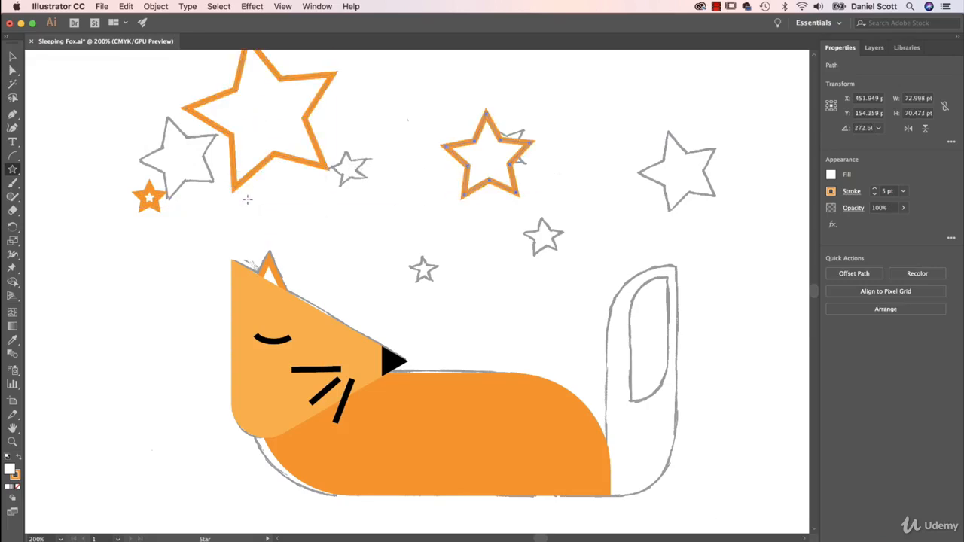
{"action": "key", "text": "ctrl+z"}
{"action": "key", "text": "ctrl+z"}
{"action": "key", "text": "ctrl+z"}
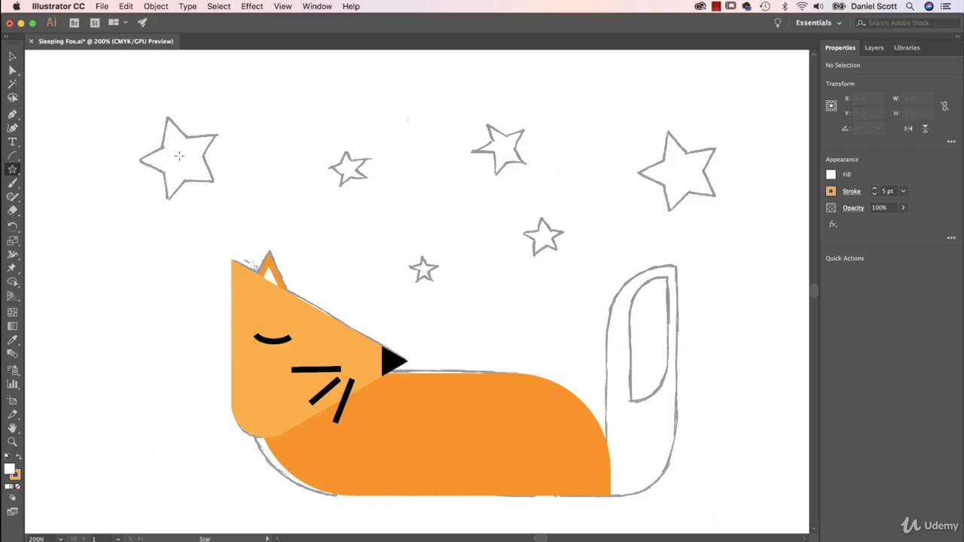
Draw four stars over the upper row of sketched stars, rotating and sizing each, the rightmost about 69 by 72 pt.
{"action": "left_click_drag", "start_coordinate": [143, 125], "coordinate": [215, 181]}
{"action": "key", "text": "ctrl+z"}
{"action": "left_click_drag", "start_coordinate": [346, 167], "coordinate": [370, 181]}
{"action": "mouse_move", "coordinate": [495, 147]}
{"action": "left_mouse_down"}
{"action": "mouse_move", "coordinate": [505, 149]}
{"action": "mouse_move", "coordinate": [497, 176]}
{"action": "left_mouse_up"}
{"action": "left_click_drag", "start_coordinate": [647, 172], "coordinate": [666, 221]}
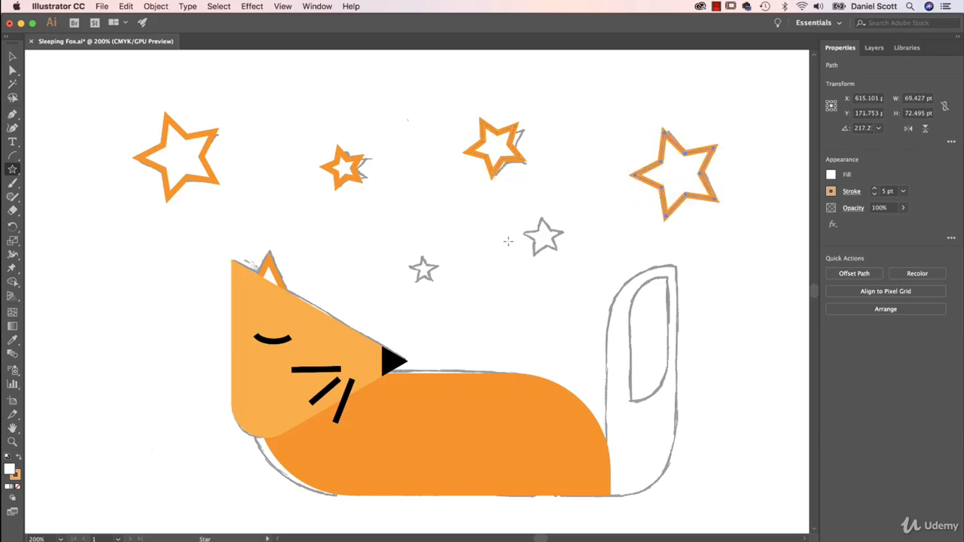
Draw stars over the two lower sketched stars and add an extra star of about 23 by 22 pt below them.
{"action": "left_click_drag", "start_coordinate": [541, 235], "coordinate": [565, 249]}
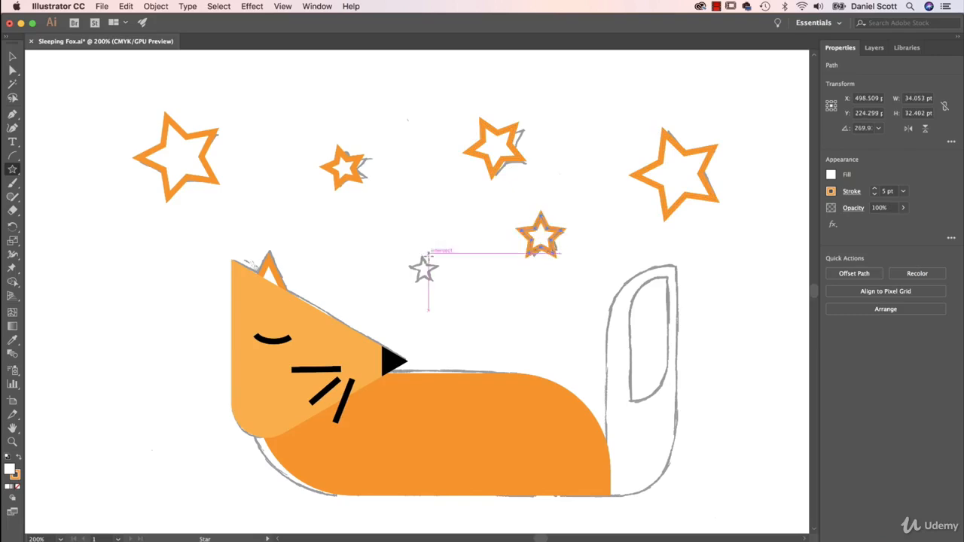
{"action": "left_click_drag", "start_coordinate": [423, 268], "coordinate": [439, 264]}
{"action": "left_click_drag", "start_coordinate": [493, 293], "coordinate": [503, 304]}
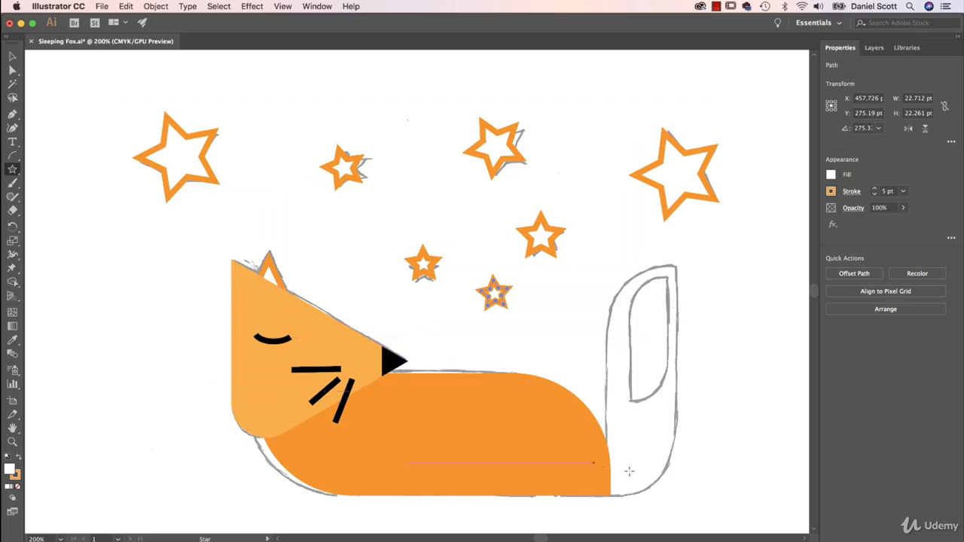
Draw a rectangle of about 59 by 203 pt over the fox's sketched tail.
{"action": "scroll", "coordinate": [635, 411], "scroll_direction": "down", "scroll_amount": 1}
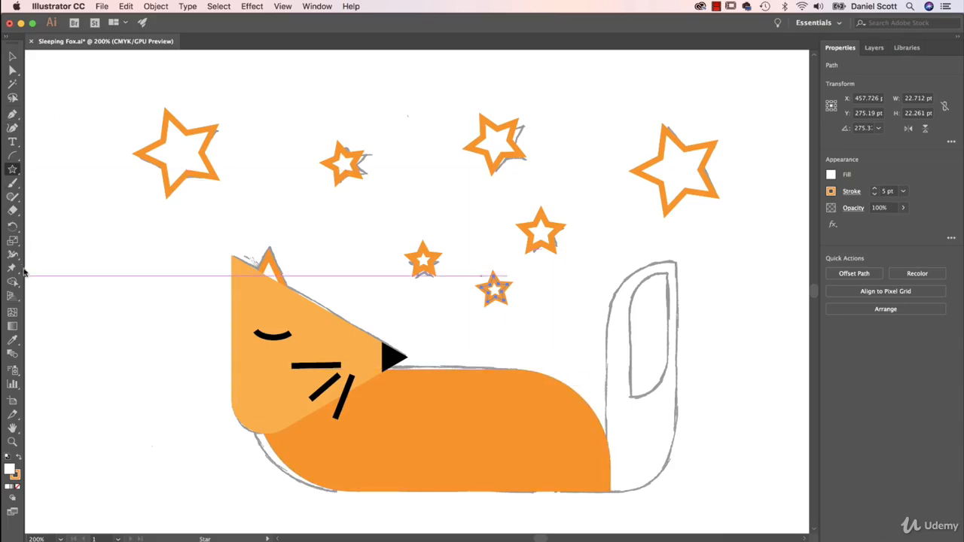
{"action": "right_click", "coordinate": [13, 170]}
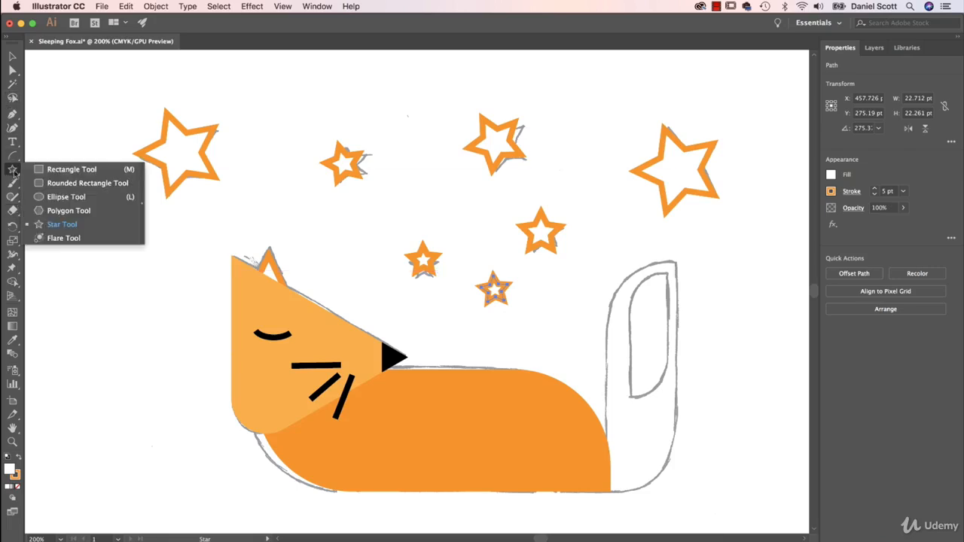
{"action": "left_click", "coordinate": [96, 167]}
{"action": "left_click_drag", "start_coordinate": [673, 260], "coordinate": [608, 495]}
{"action": "left_click", "coordinate": [283, 6]}
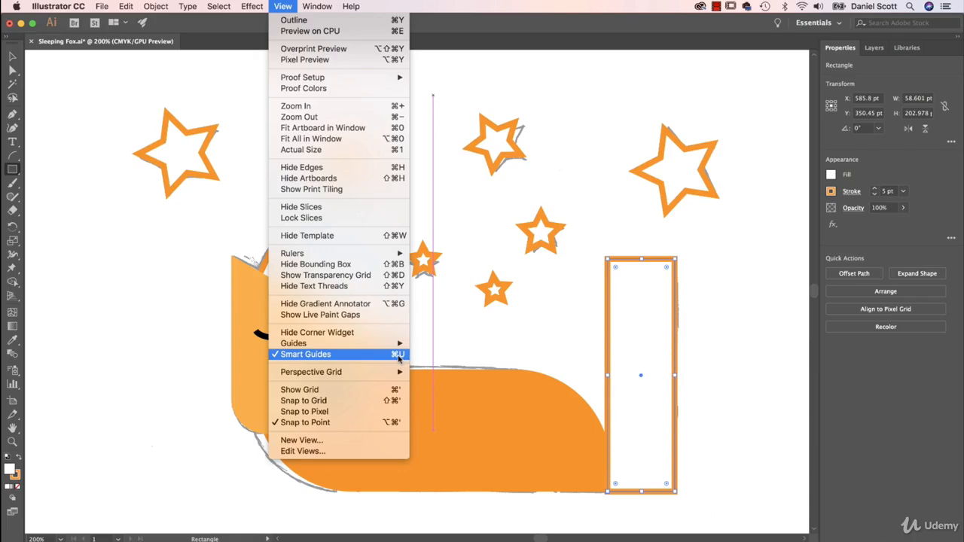
{"action": "left_click", "coordinate": [287, 7]}
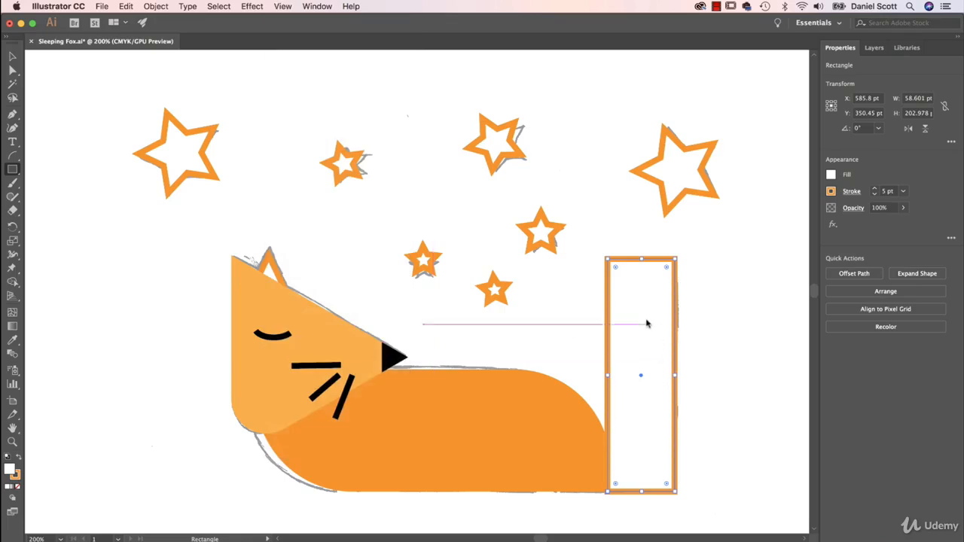
Remove the fill from the tail rectangle so the sketch shows through.
{"action": "left_click", "coordinate": [832, 175]}
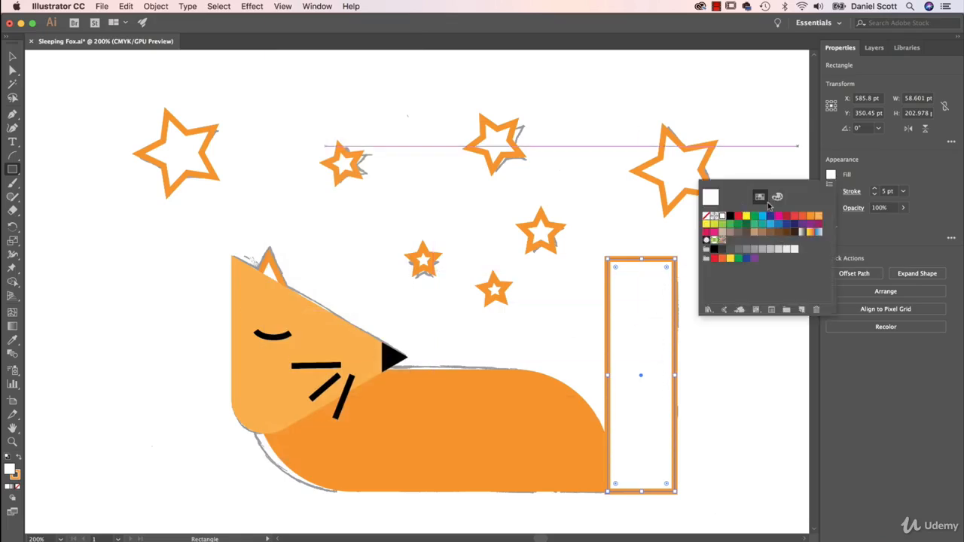
{"action": "left_click", "coordinate": [706, 217]}
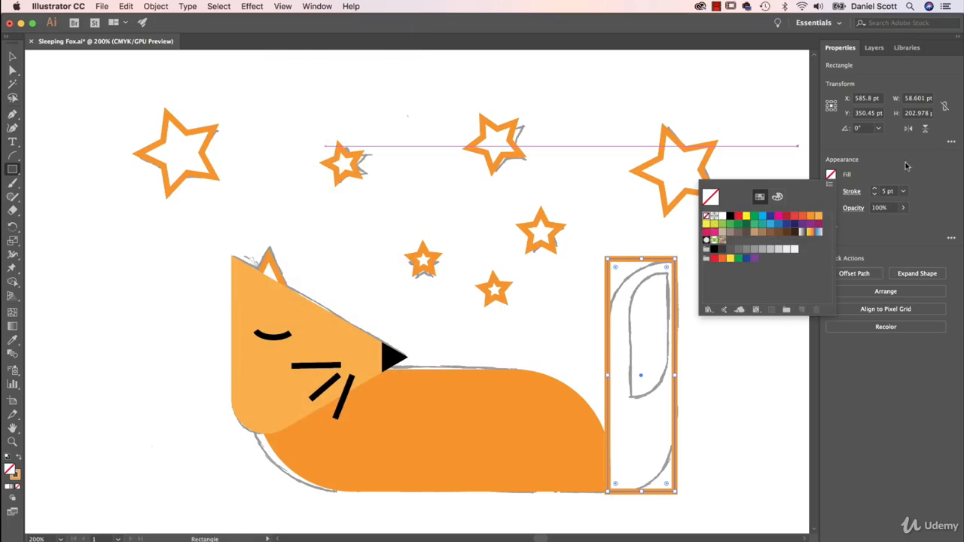
{"action": "left_click", "coordinate": [906, 166]}
Round the tail rectangle's upper-left and lower-right corners together as far as they go, following the sketch.
{"action": "left_click", "coordinate": [13, 70]}
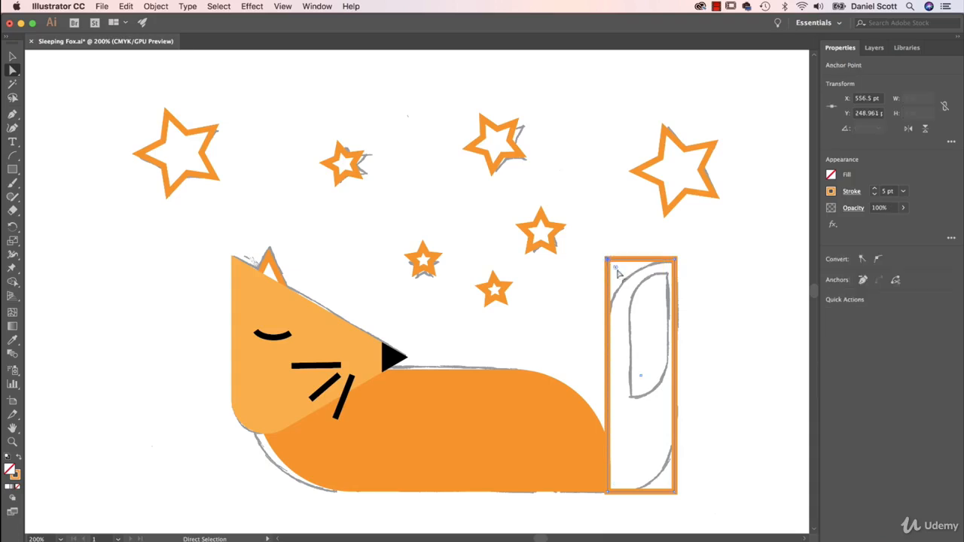
{"action": "left_click", "coordinate": [676, 495]}
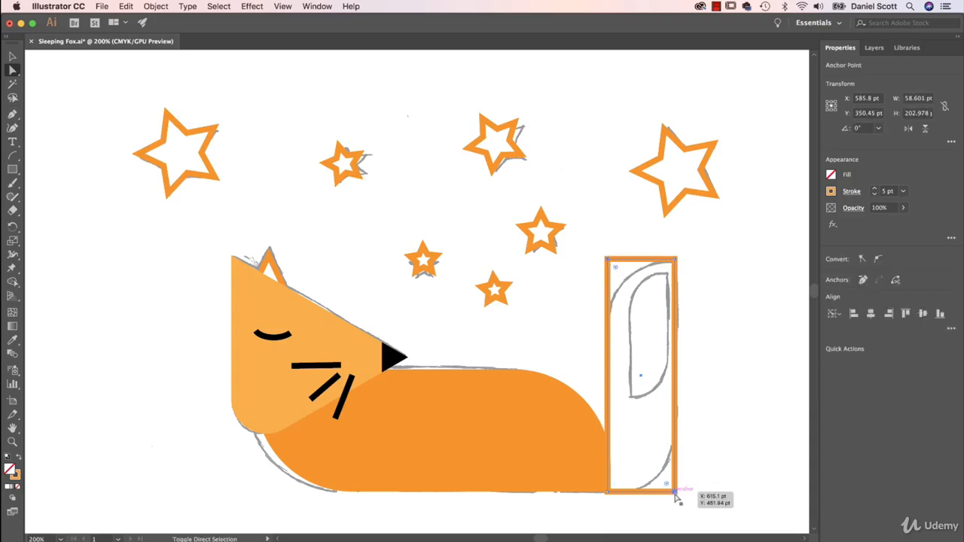
{"action": "left_click_drag", "start_coordinate": [616, 269], "coordinate": [664, 334]}
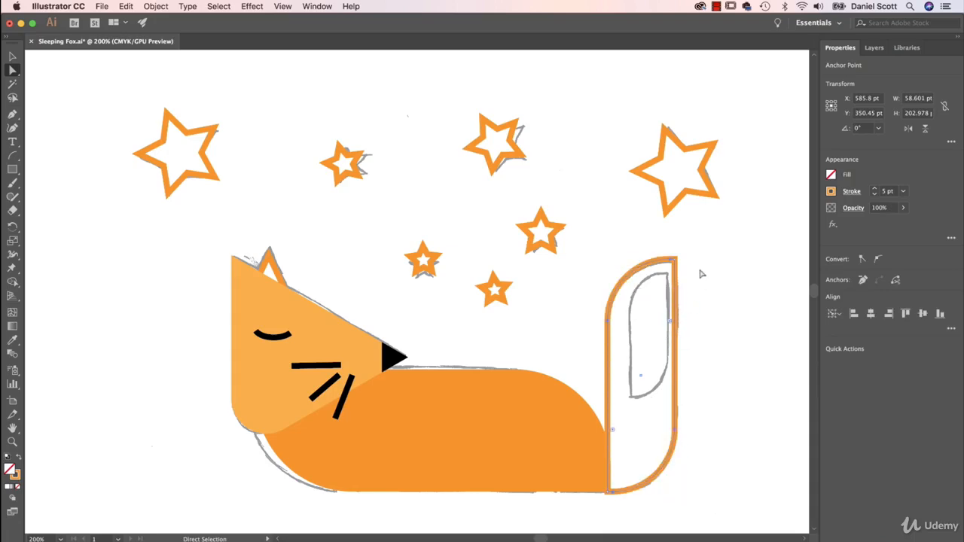
Draw a rectangle of about 32 by 109 pt over the tail's sketched inner shape and fully round its upper-left and lower-right corners.
{"action": "left_click", "coordinate": [12, 170]}
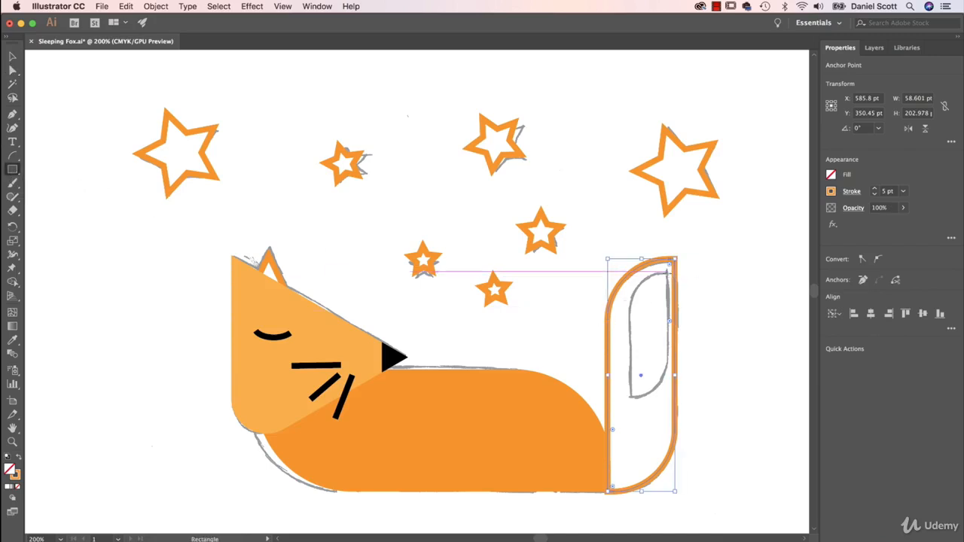
{"action": "left_click_drag", "start_coordinate": [668, 275], "coordinate": [630, 398]}
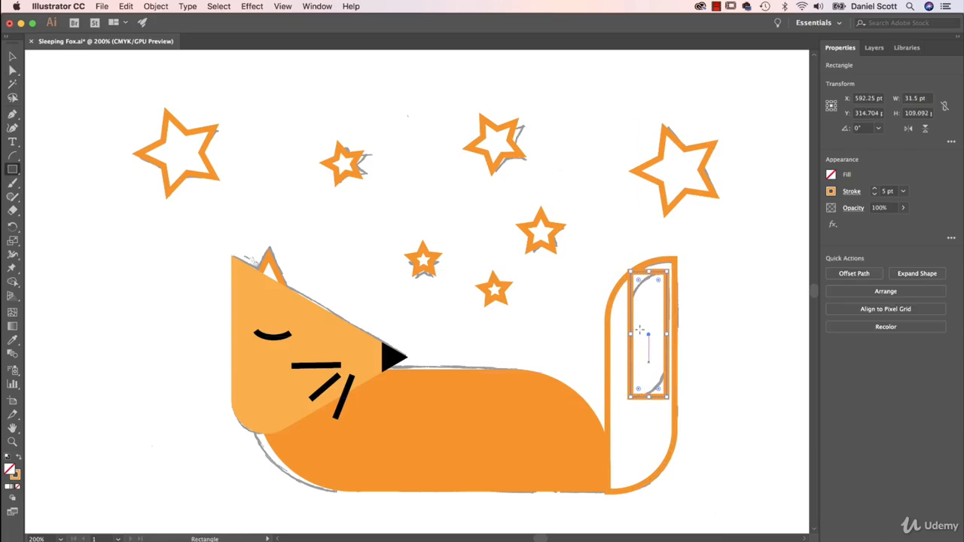
{"action": "key", "text": "a"}
{"action": "left_click", "coordinate": [632, 276]}
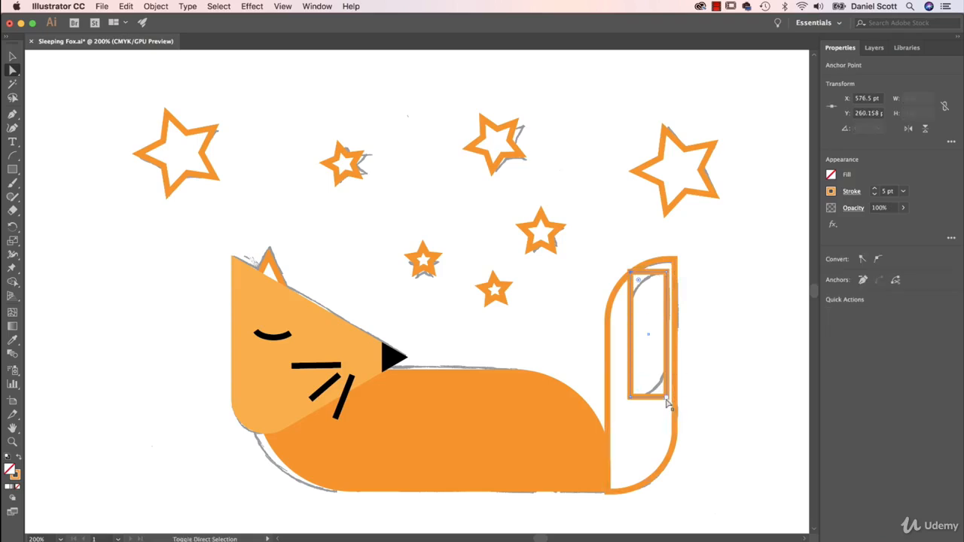
{"action": "left_click_drag", "start_coordinate": [640, 285], "coordinate": [667, 314]}
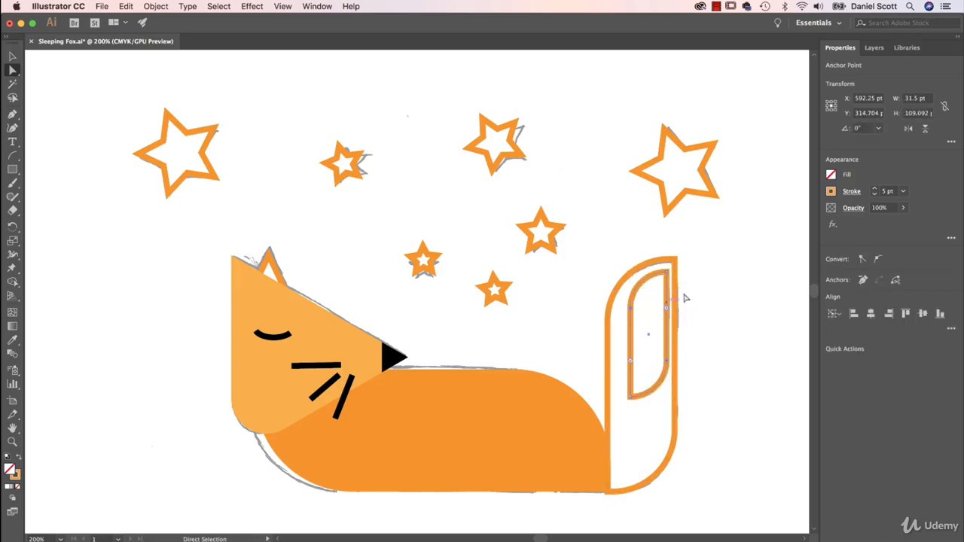
{"action": "key", "text": "v"}
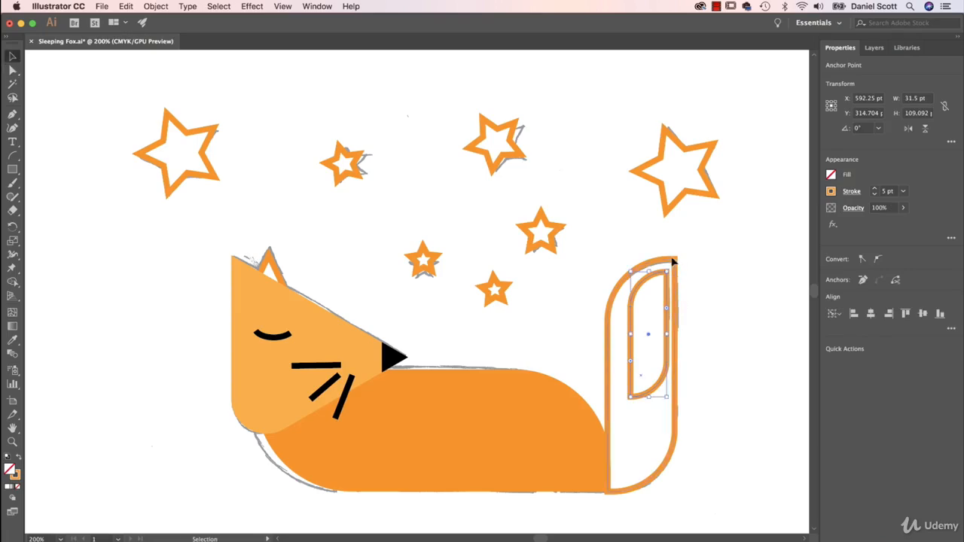
Remove the stroke from the outer tail shape and fill it with the head's light orange.
{"action": "left_click", "coordinate": [675, 262]}
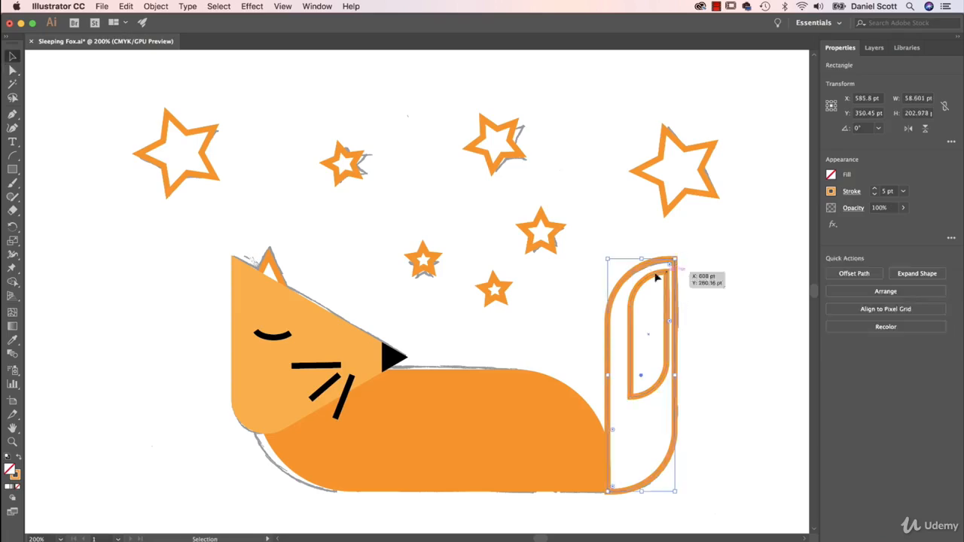
{"action": "left_click", "coordinate": [831, 193]}
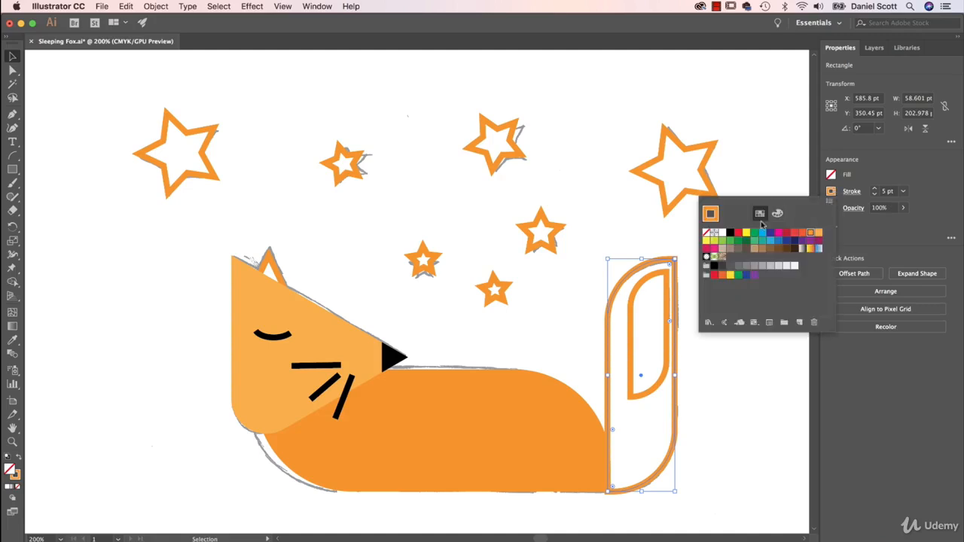
{"action": "left_click", "coordinate": [708, 232]}
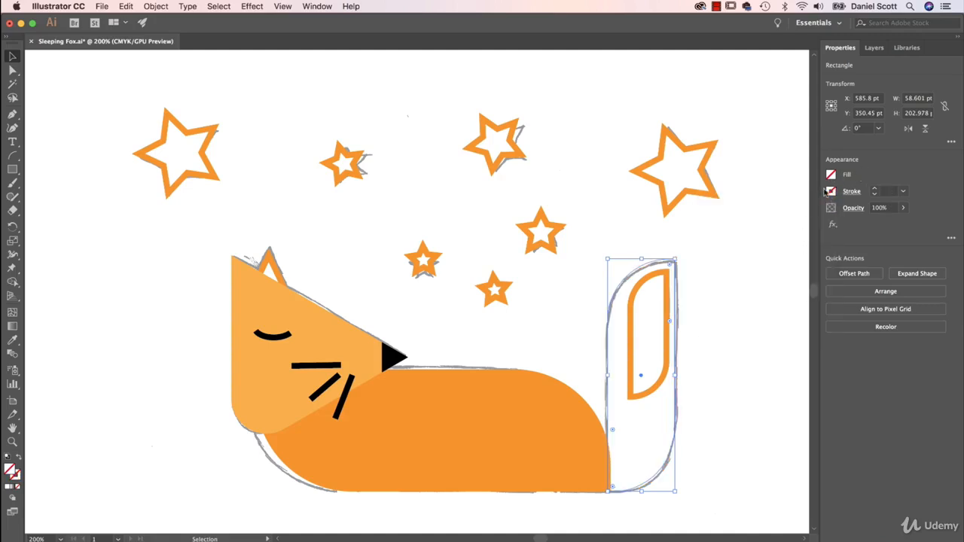
{"action": "left_click", "coordinate": [831, 175]}
{"action": "left_click", "coordinate": [812, 217]}
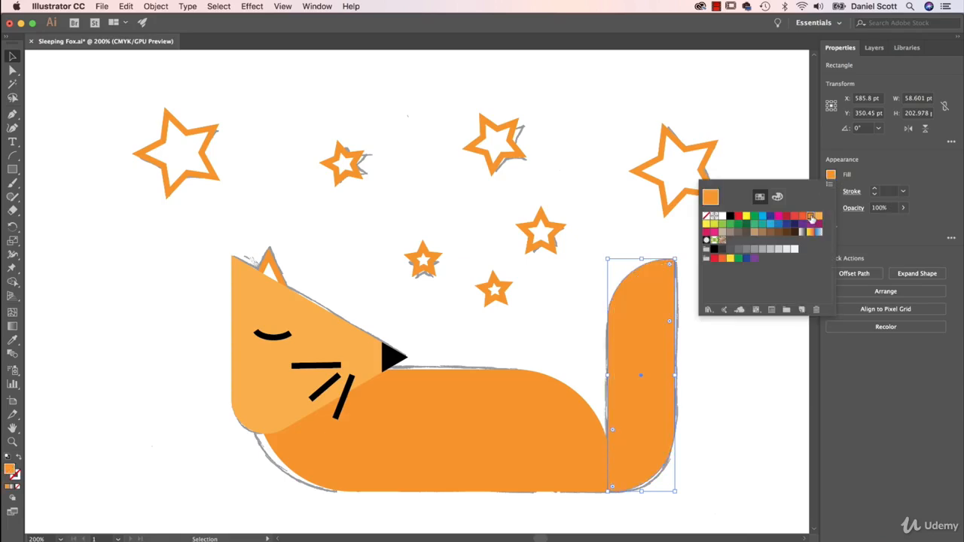
{"action": "left_click", "coordinate": [819, 216]}
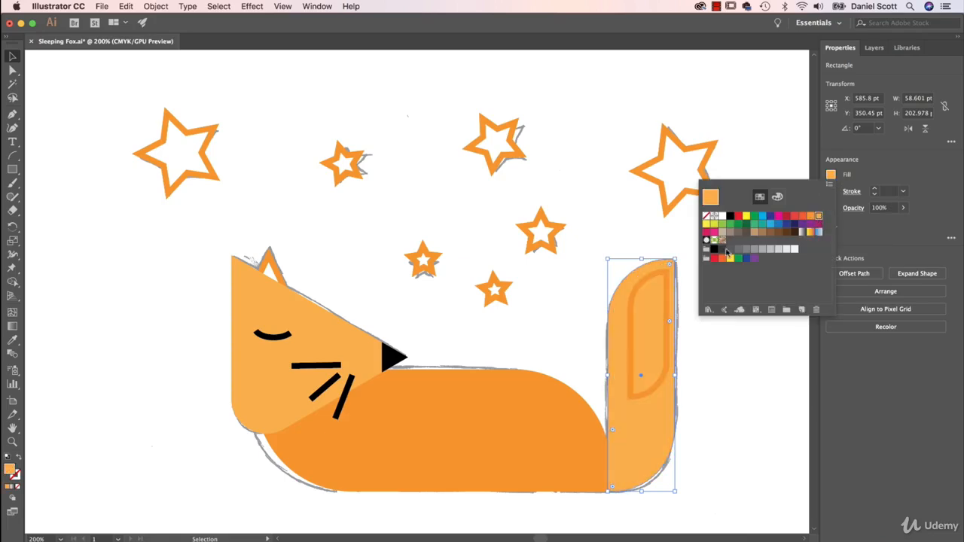
Remove the stroke from the tail's inner shape and fill it with white.
{"action": "left_click", "coordinate": [667, 371]}
{"action": "left_click", "coordinate": [667, 370]}
{"action": "left_click", "coordinate": [831, 192]}
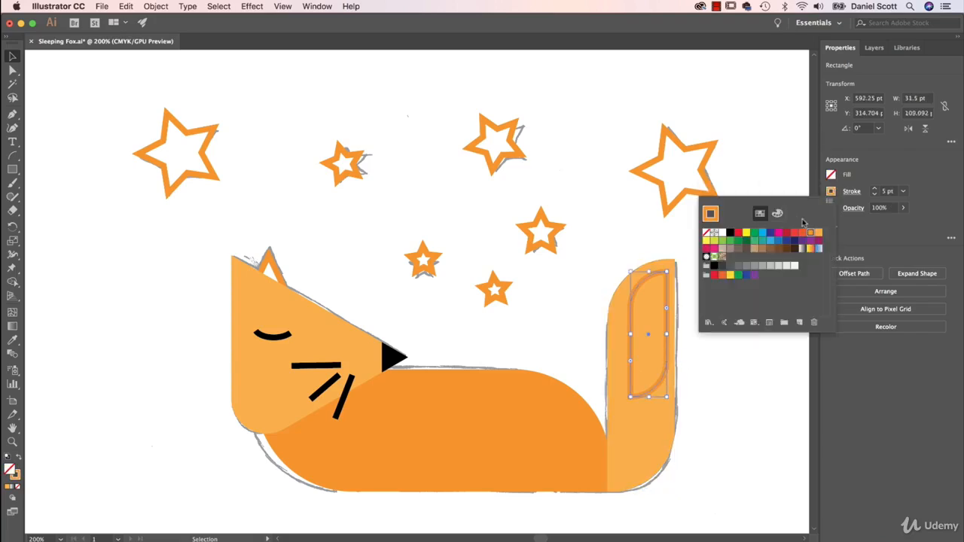
{"action": "left_click", "coordinate": [706, 234]}
{"action": "left_click", "coordinate": [831, 174]}
{"action": "left_click", "coordinate": [831, 175]}
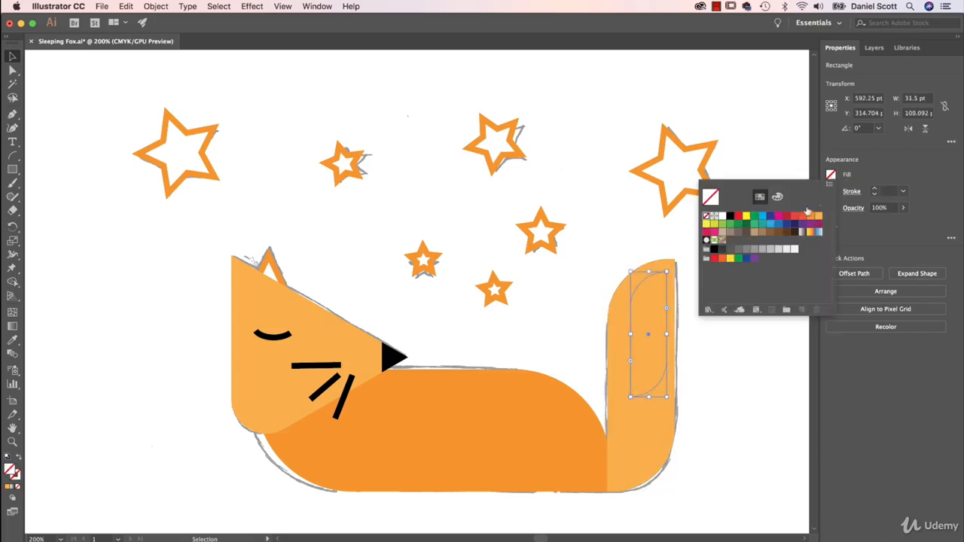
{"action": "left_click", "coordinate": [721, 218]}
{"action": "left_click", "coordinate": [592, 235]}
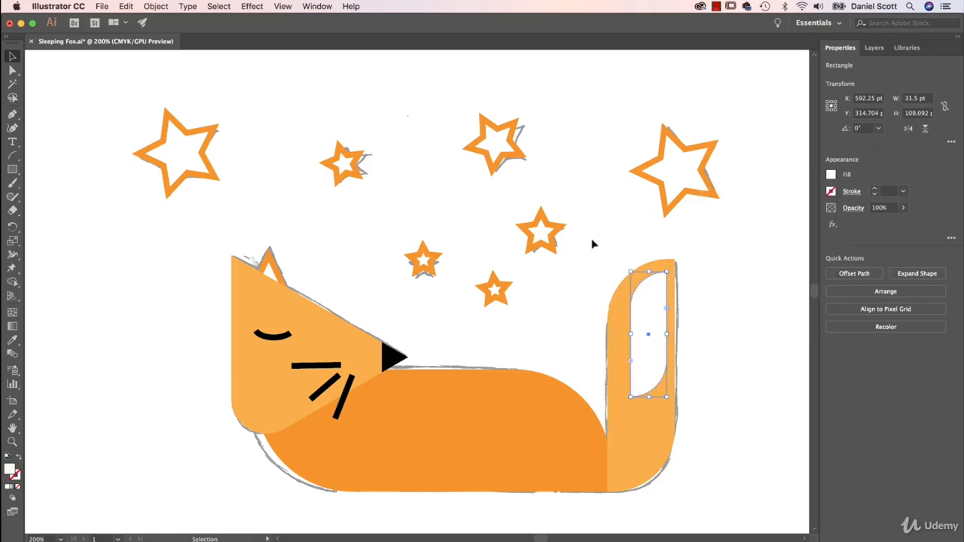
{"action": "left_click", "coordinate": [601, 248]}
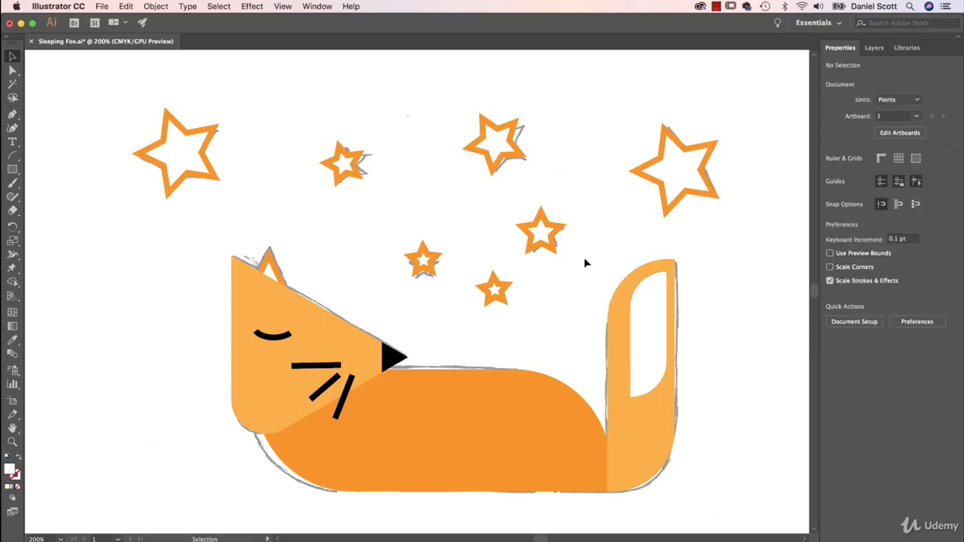
Try the tail and its white inner shape rotated 90° and laid over the lower part of the body.
{"action": "left_click", "coordinate": [650, 418]}
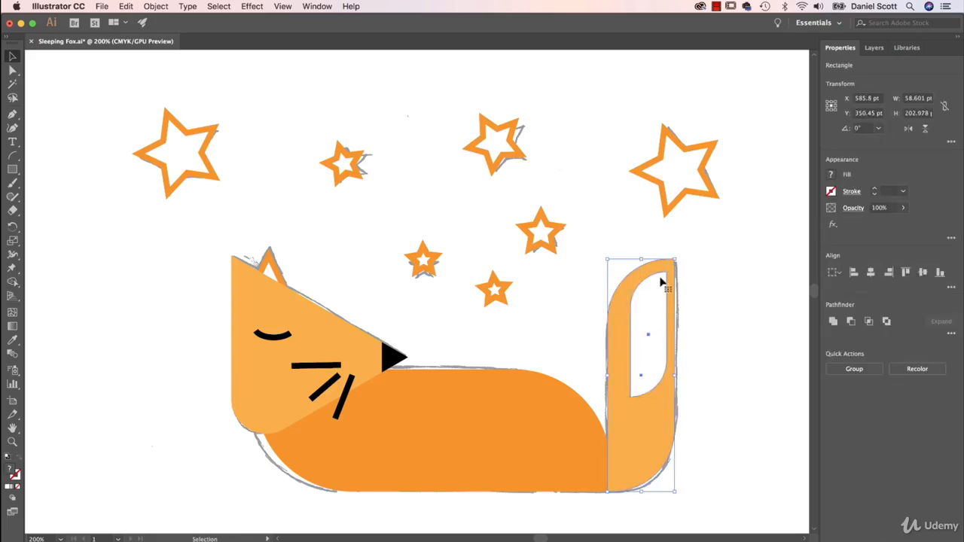
{"action": "left_click", "coordinate": [657, 323]}
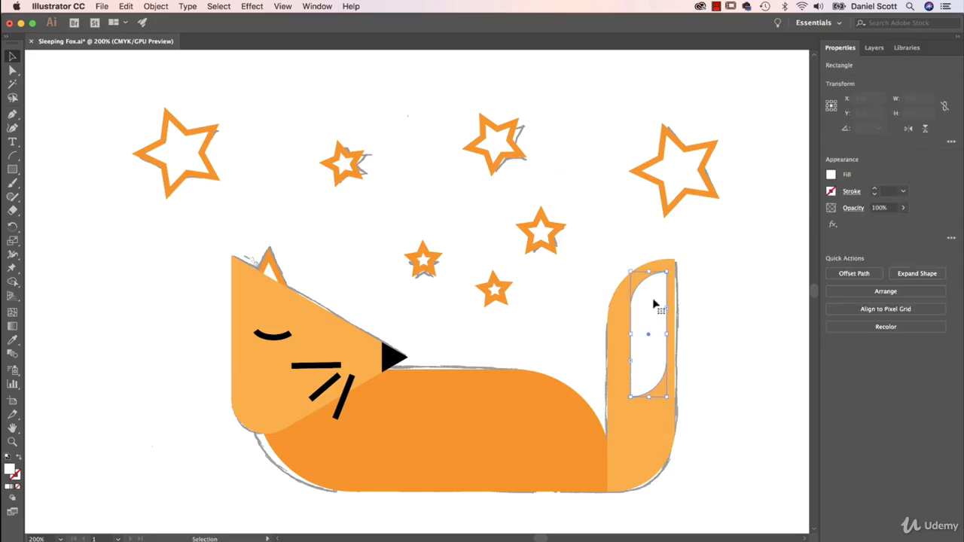
{"action": "left_click", "coordinate": [658, 448], "text": "shift"}
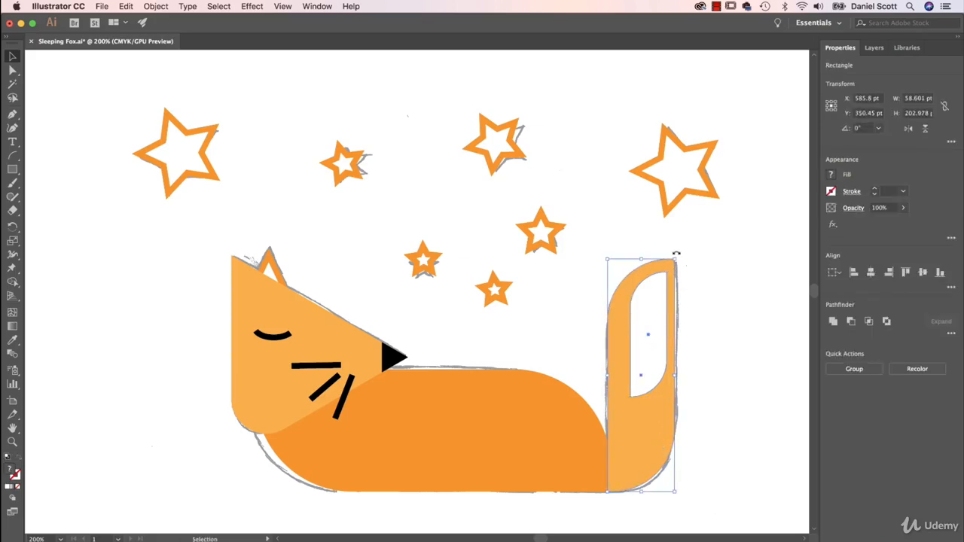
{"action": "left_click_drag", "start_coordinate": [677, 255], "coordinate": [500, 320]}
{"action": "left_click_drag", "start_coordinate": [711, 374], "coordinate": [567, 456]}
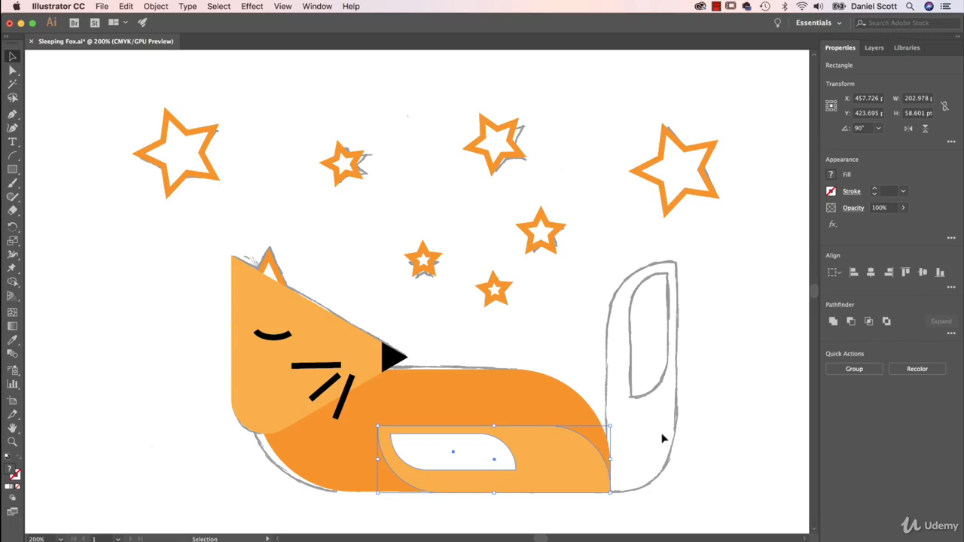
{"action": "key", "text": "super+z"}
{"action": "key", "text": "shift+super+z"}
{"action": "key", "text": "super+z"}
{"action": "key", "text": "super+z"}
{"action": "left_click", "coordinate": [695, 409]}
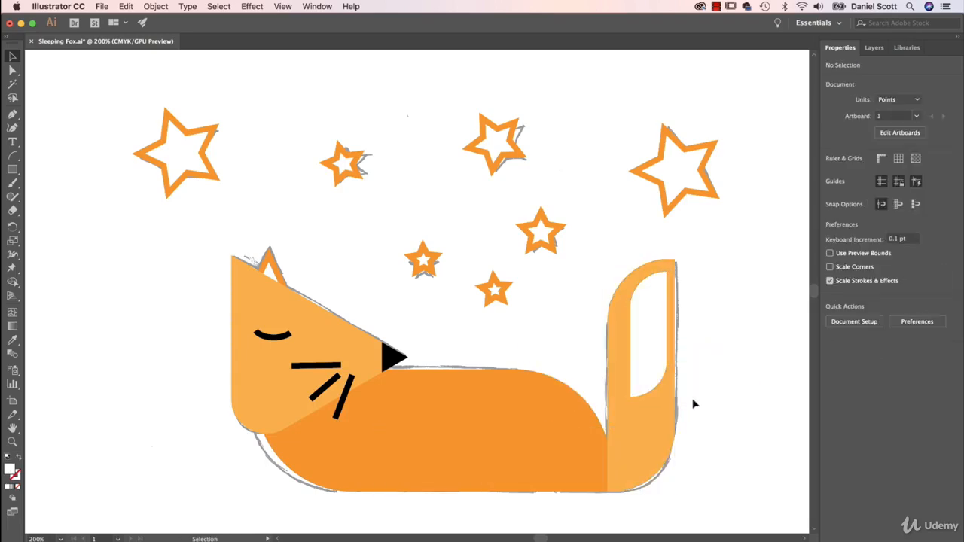
Move the orange body shape out to the left of the head to uncover the sketched grass.
{"action": "scroll", "coordinate": [416, 309], "scroll_direction": "down", "scroll_amount": 2}
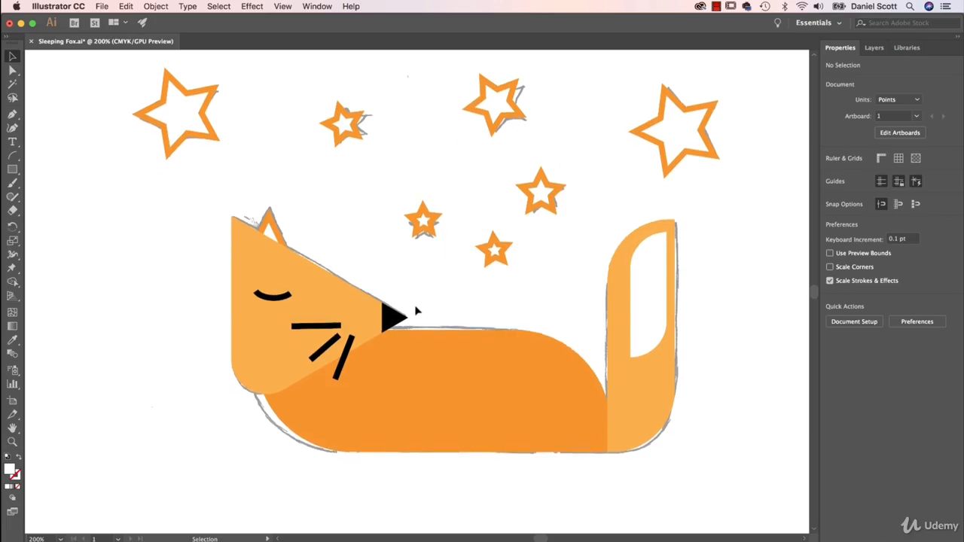
{"action": "key", "text": "a"}
{"action": "left_click_drag", "start_coordinate": [478, 425], "coordinate": [259, 345]}
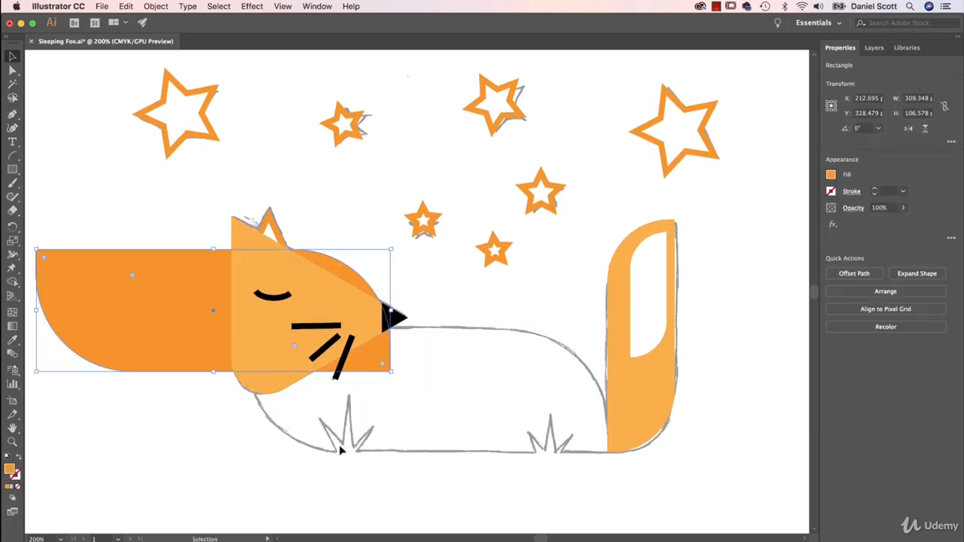
{"action": "key", "text": "super+z"}
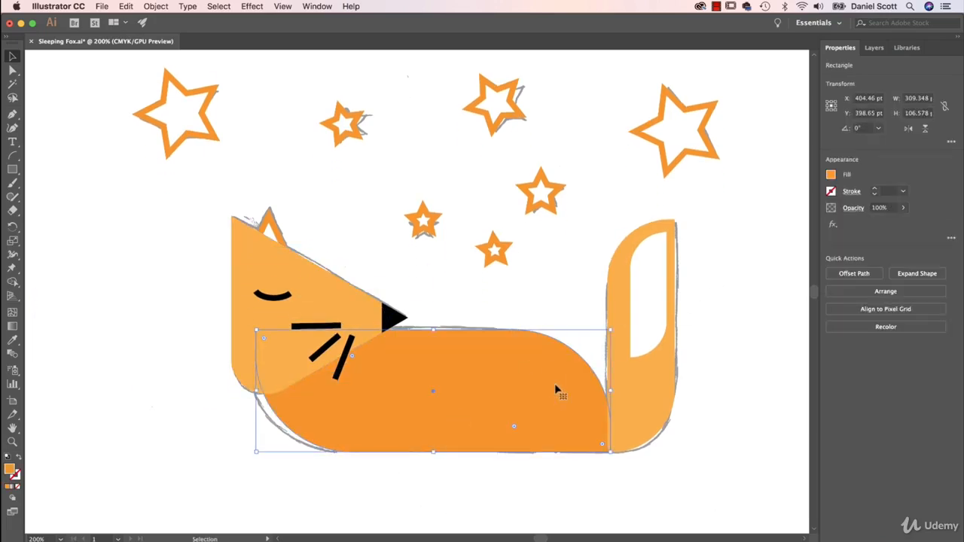
{"action": "left_click_drag", "start_coordinate": [555, 388], "coordinate": [146, 350]}
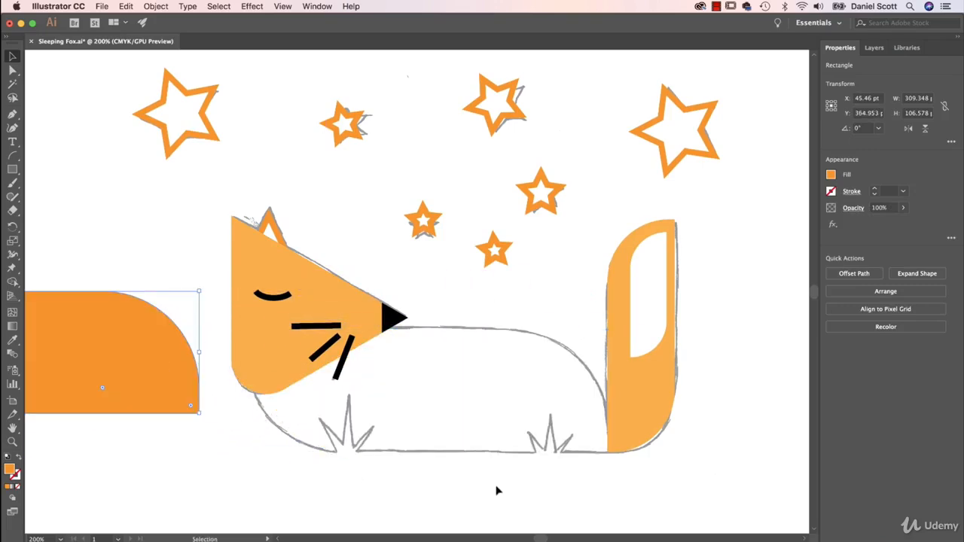
Draw an upright triangle of about 82 by 71 pt with the Polygon tool beside the left grass sketch.
{"action": "left_click", "coordinate": [16, 170]}
{"action": "left_click_drag", "start_coordinate": [15, 169], "coordinate": [64, 209]}
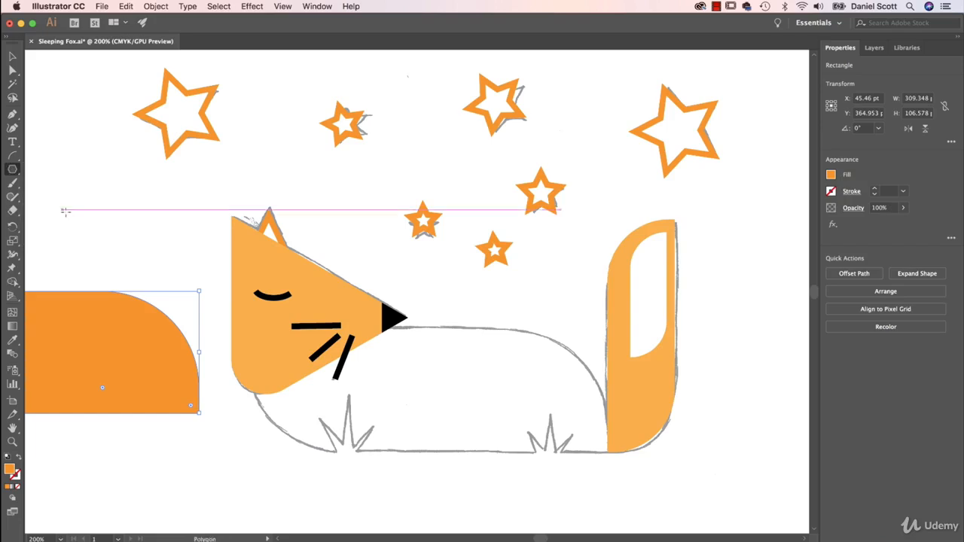
{"action": "left_click_drag", "start_coordinate": [156, 199], "coordinate": [168, 238]}
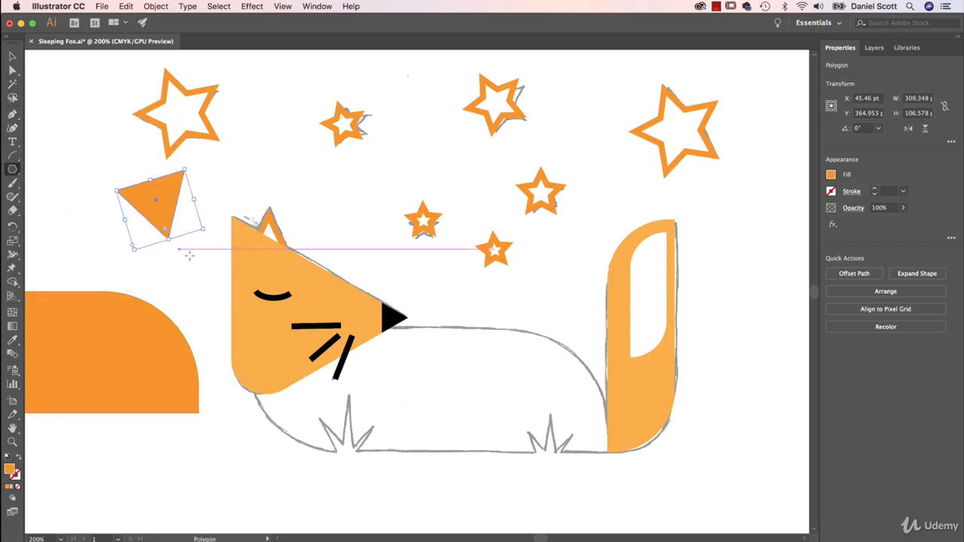
{"action": "key", "text": "super+z"}
{"action": "left_click_drag", "start_coordinate": [379, 456], "coordinate": [381, 402]}
{"action": "key", "text": "v"}
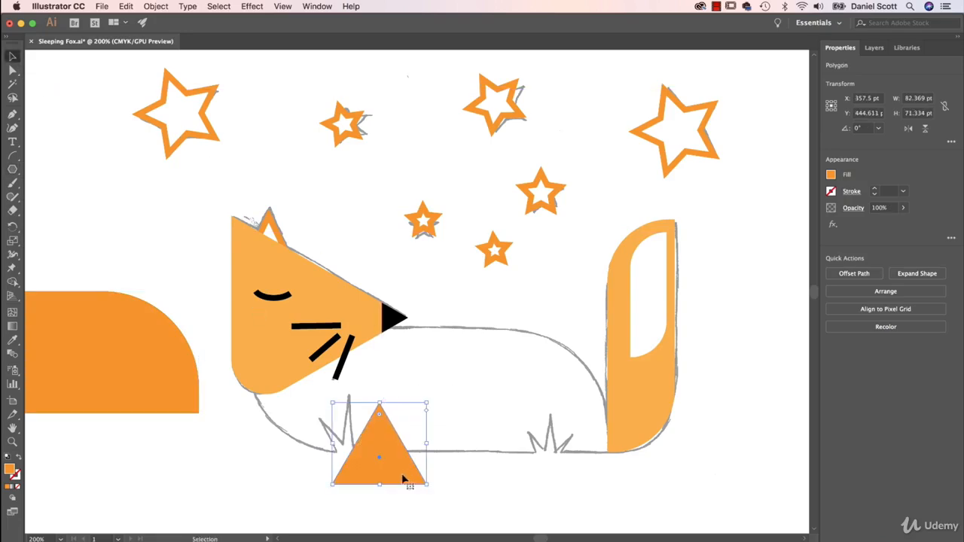
Narrow the triangle to about 14 pt wide and place it over the middle blade of the left grass sketch.
{"action": "left_click_drag", "start_coordinate": [428, 443], "coordinate": [349, 462]}
{"action": "key", "text": "super+equal"}
{"action": "key", "text": "super+equal"}
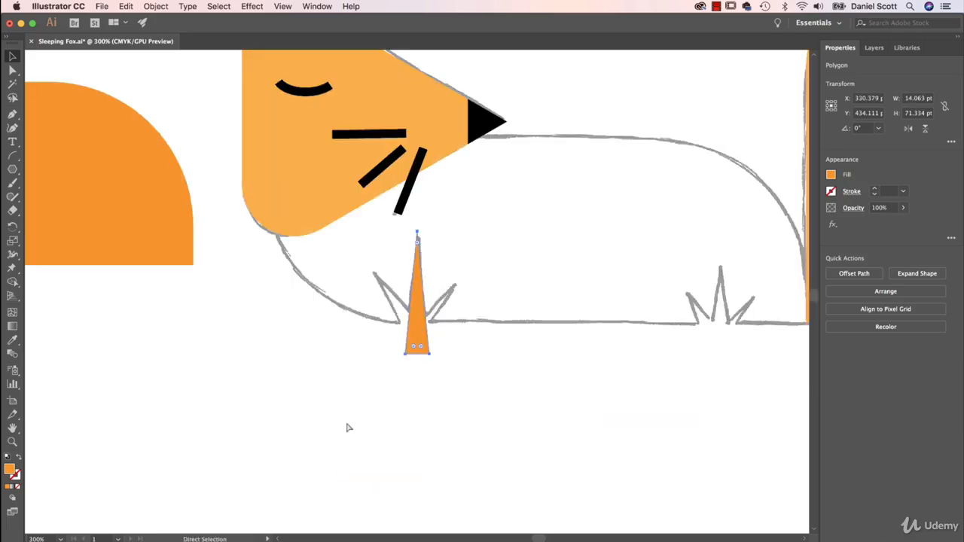
{"action": "left_click", "coordinate": [439, 351]}
{"action": "left_click", "coordinate": [415, 333]}
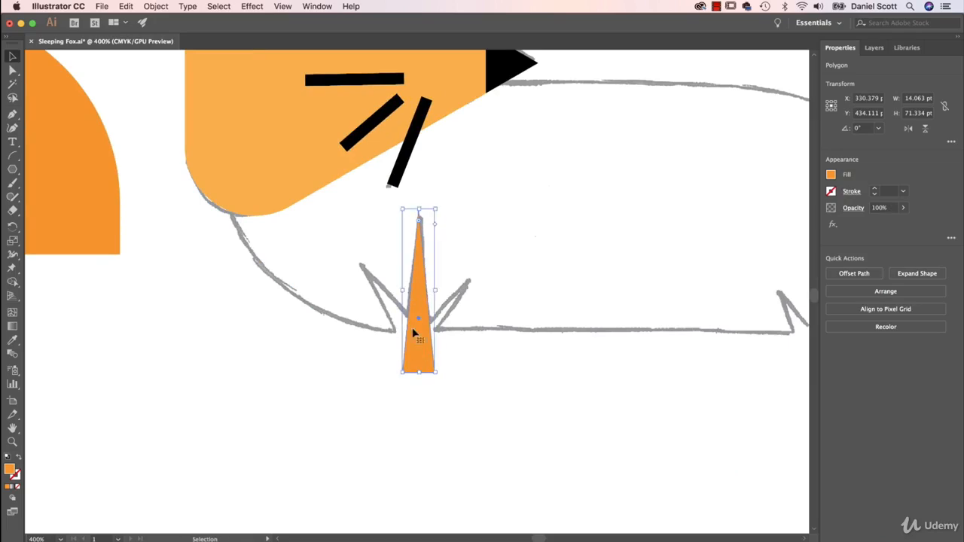
Duplicate the blade, then shorten the copy and rotate it to about 39° to fit the left sketched blade.
{"action": "left_click", "coordinate": [128, 6]}
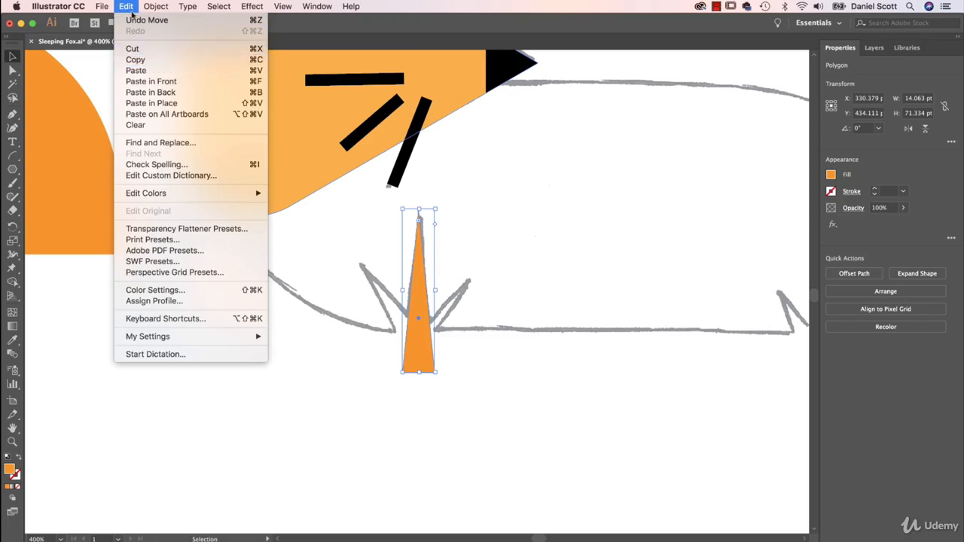
{"action": "left_click", "coordinate": [130, 7]}
{"action": "key", "text": "a"}
{"action": "key", "text": "v"}
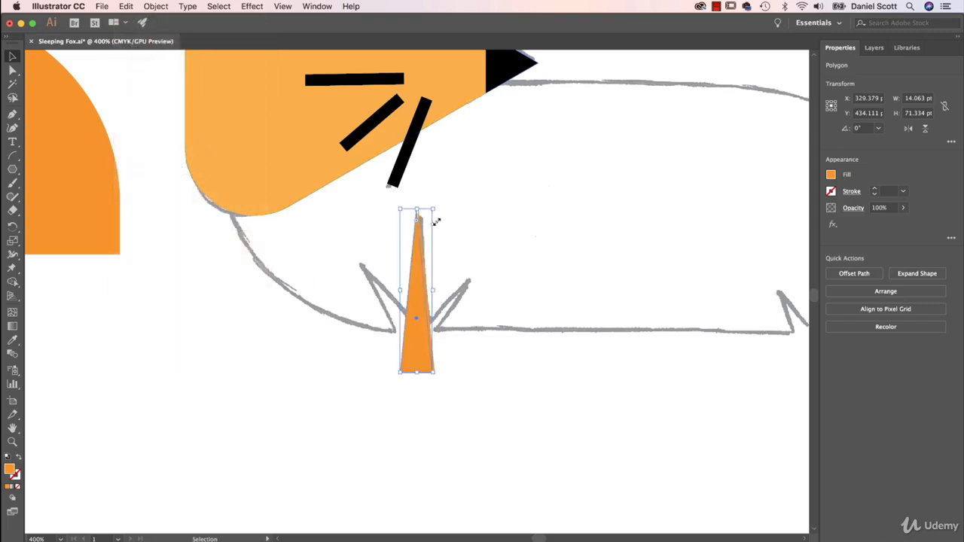
{"action": "left_click_drag", "start_coordinate": [438, 205], "coordinate": [402, 209]}
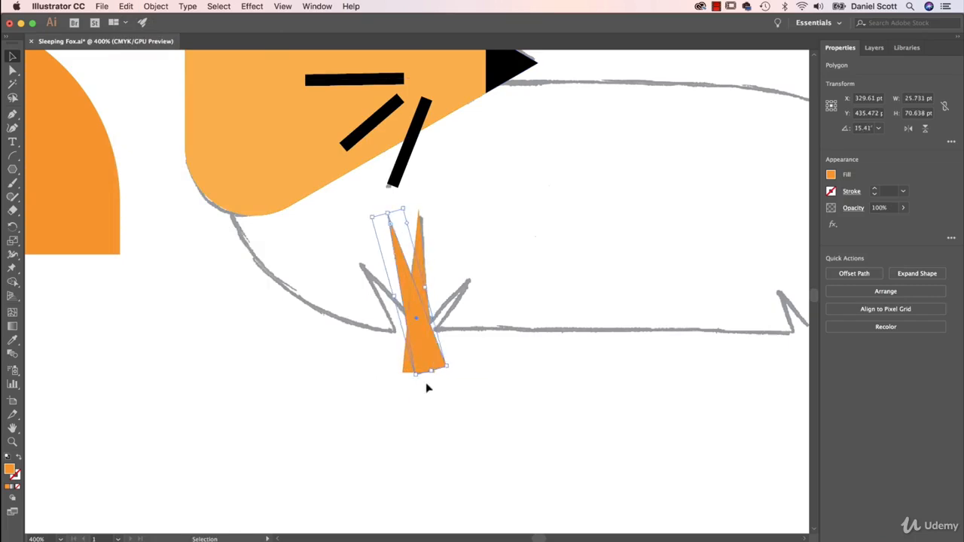
{"action": "left_click_drag", "start_coordinate": [429, 366], "coordinate": [416, 391]}
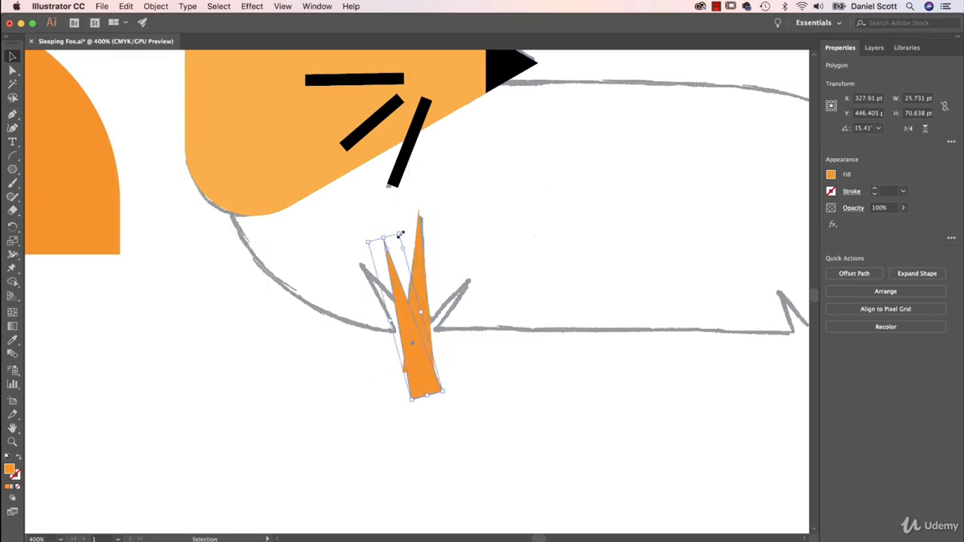
{"action": "left_click_drag", "start_coordinate": [400, 235], "coordinate": [413, 314]}
{"action": "left_click_drag", "start_coordinate": [430, 393], "coordinate": [420, 338]}
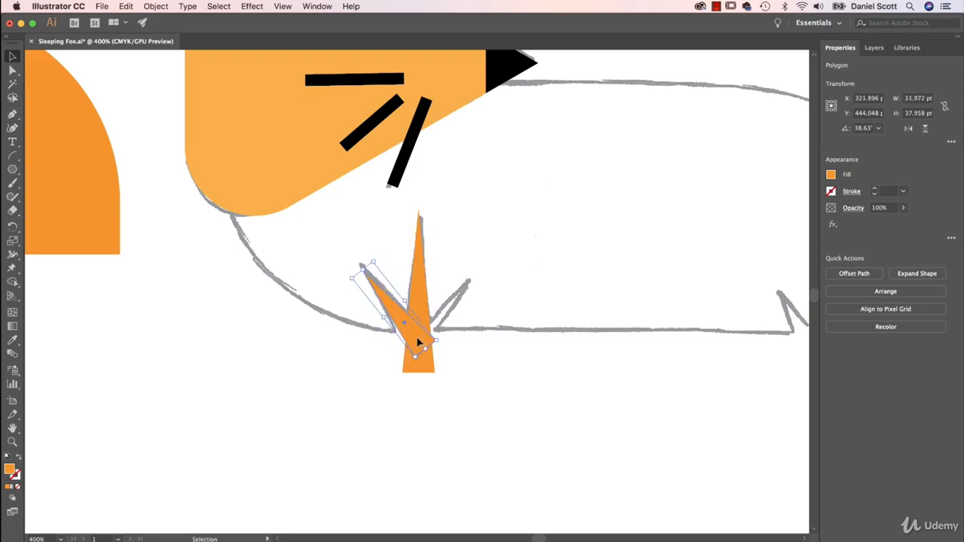
Fit a blade copy angled at about 326.5° over the tuft's right sketched blade and duplicate all three blades onto the right grass sketch.
{"action": "left_click_drag", "start_coordinate": [444, 373], "coordinate": [418, 348]}
{"action": "left_click", "coordinate": [399, 310], "text": "shift"}
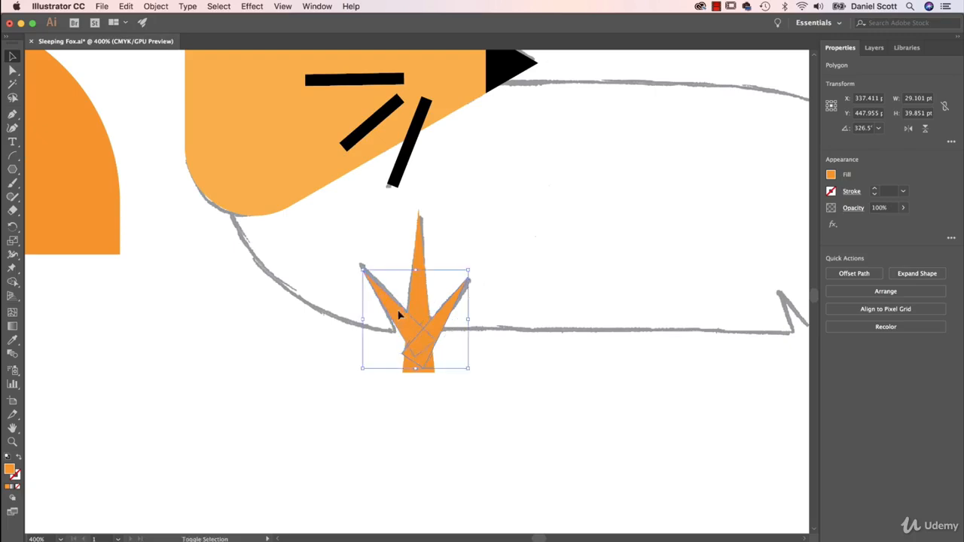
{"action": "left_click", "coordinate": [415, 301], "text": "shift"}
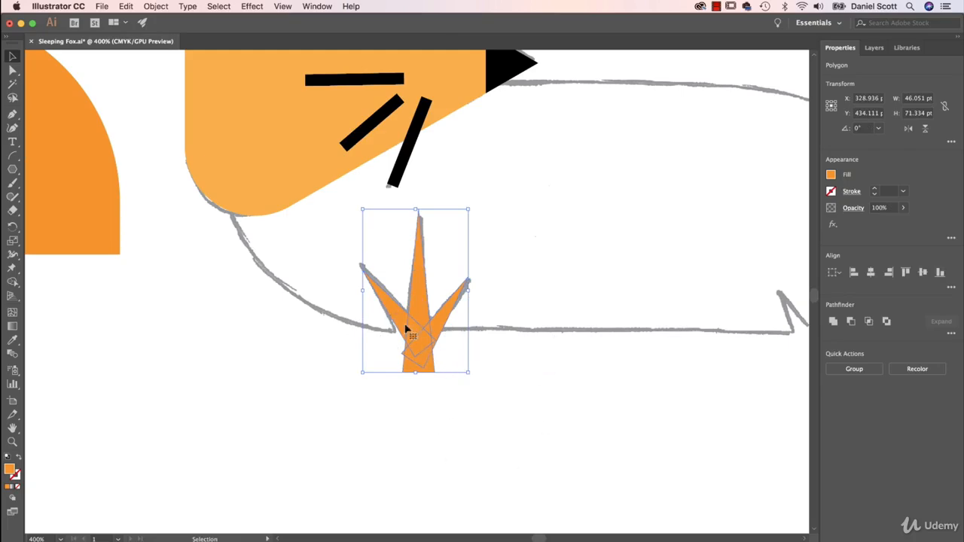
{"action": "left_click_drag", "start_coordinate": [418, 350], "coordinate": [739, 356]}
{"action": "left_click_drag", "start_coordinate": [731, 373], "coordinate": [508, 436]}
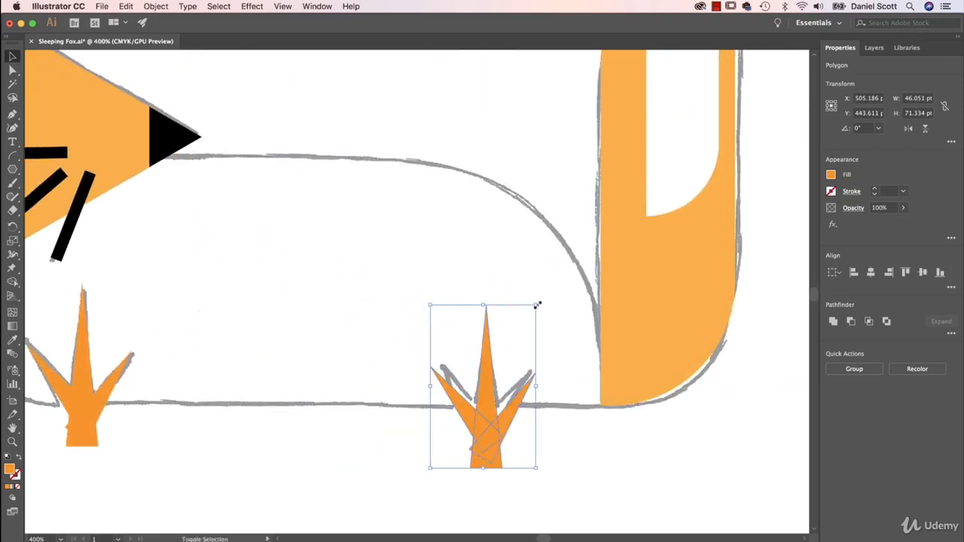
Scale the copied grass tuft down to about 36 by 56 pt and align it with the right grass sketch.
{"action": "left_click_drag", "start_coordinate": [536, 305], "coordinate": [513, 341]}
{"action": "left_click_drag", "start_coordinate": [474, 446], "coordinate": [479, 427]}
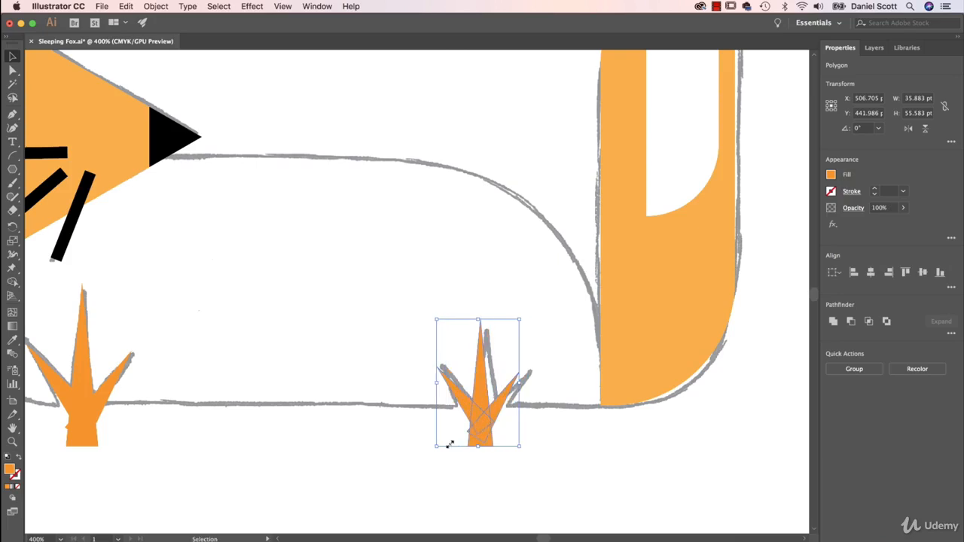
{"action": "left_click", "coordinate": [407, 461]}
Fill all the blades of both grass tufts with a light grey swatch.
{"action": "key", "text": "super+minus"}
{"action": "key", "text": "super+minus"}
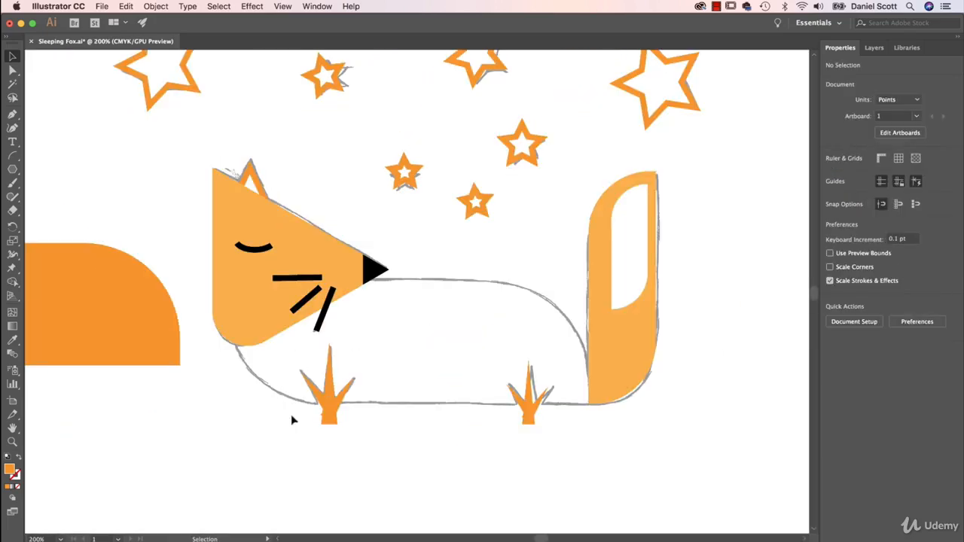
{"action": "left_click_drag", "start_coordinate": [272, 393], "coordinate": [555, 449]}
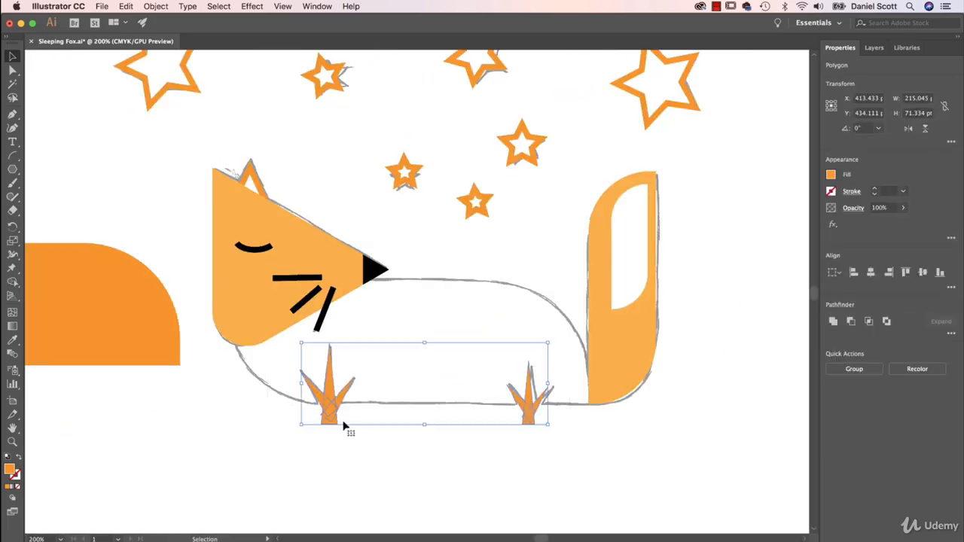
{"action": "left_click", "coordinate": [832, 176]}
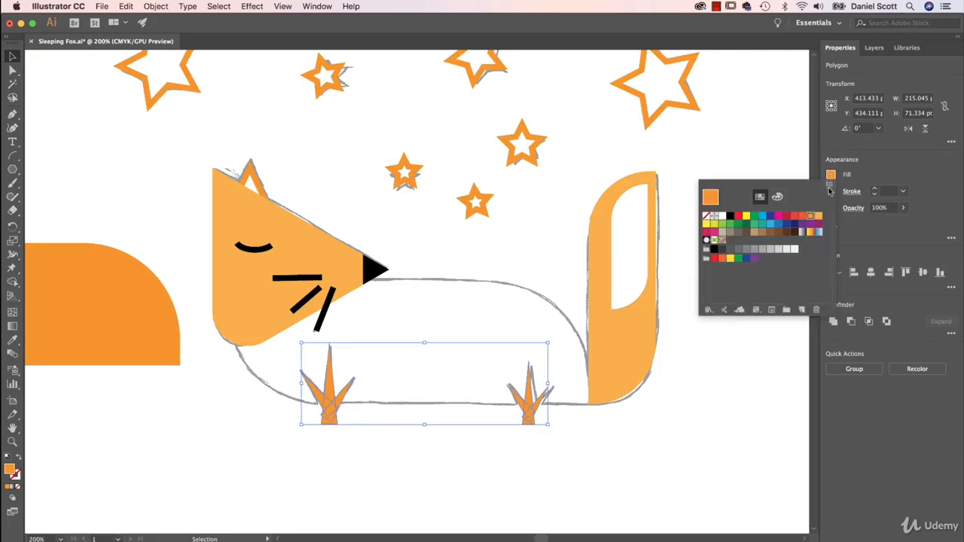
{"action": "left_click", "coordinate": [787, 250]}
{"action": "left_click", "coordinate": [778, 249]}
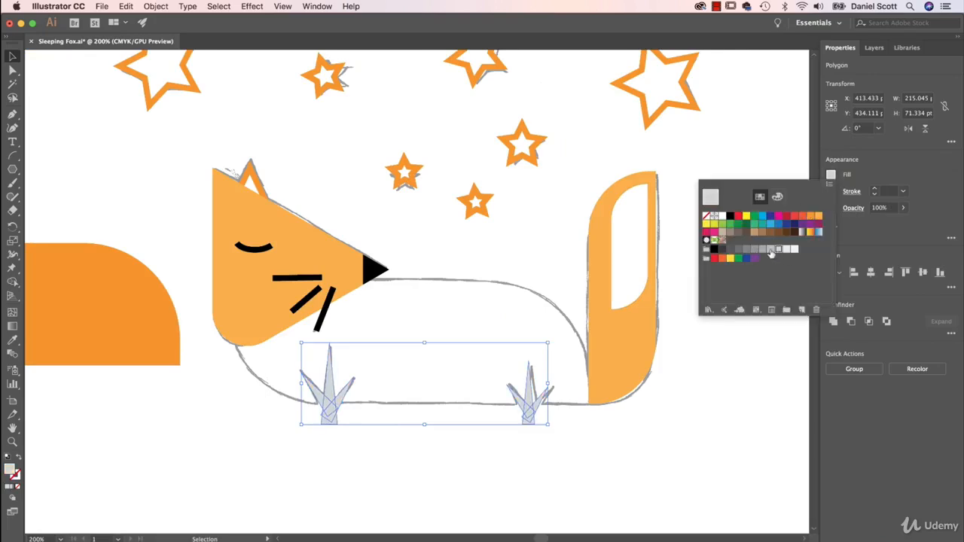
{"action": "left_click", "coordinate": [770, 249]}
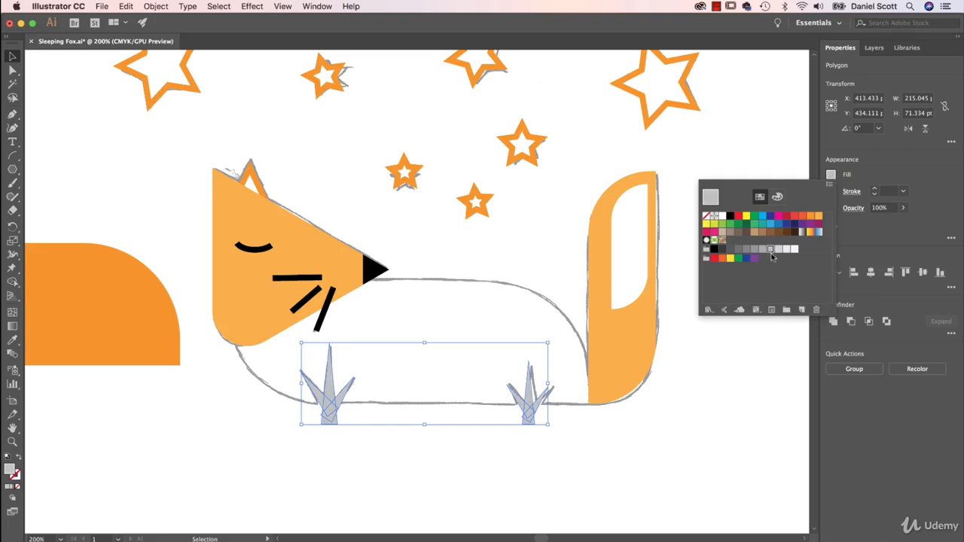
{"action": "left_click", "coordinate": [540, 494]}
Move the orange body shape back over the sketched body between the fox's head and tail.
{"action": "left_click", "coordinate": [162, 467]}
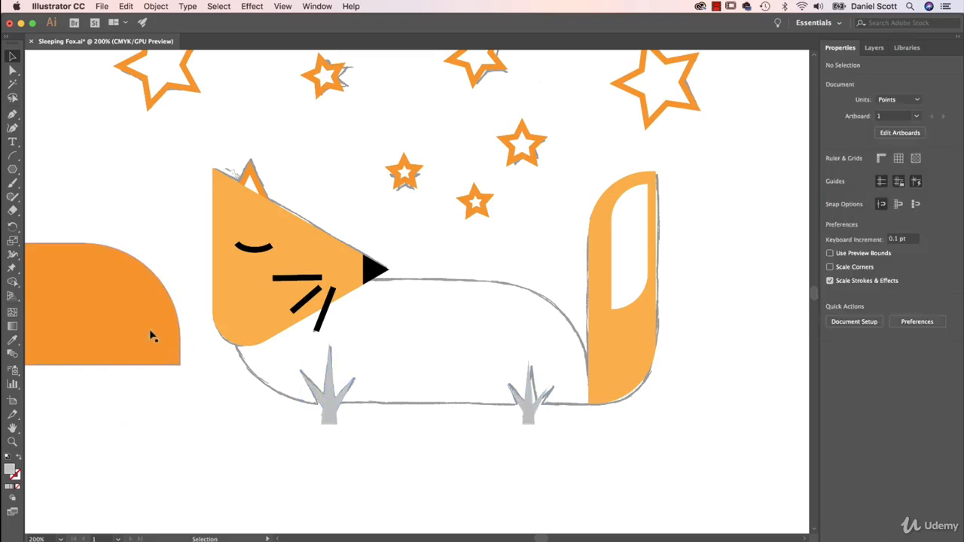
{"action": "left_click", "coordinate": [117, 309]}
{"action": "left_click_drag", "start_coordinate": [98, 279], "coordinate": [497, 321]}
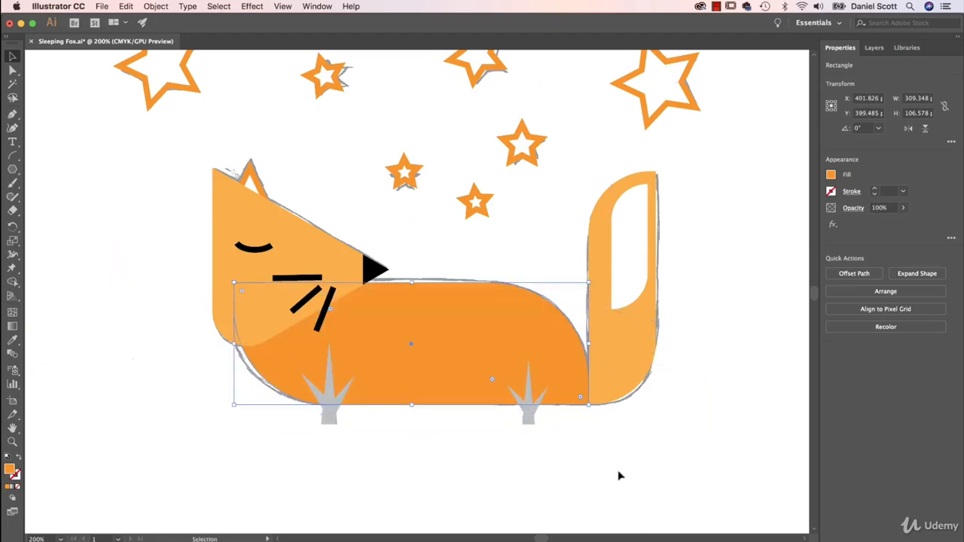
{"action": "left_click", "coordinate": [555, 513]}
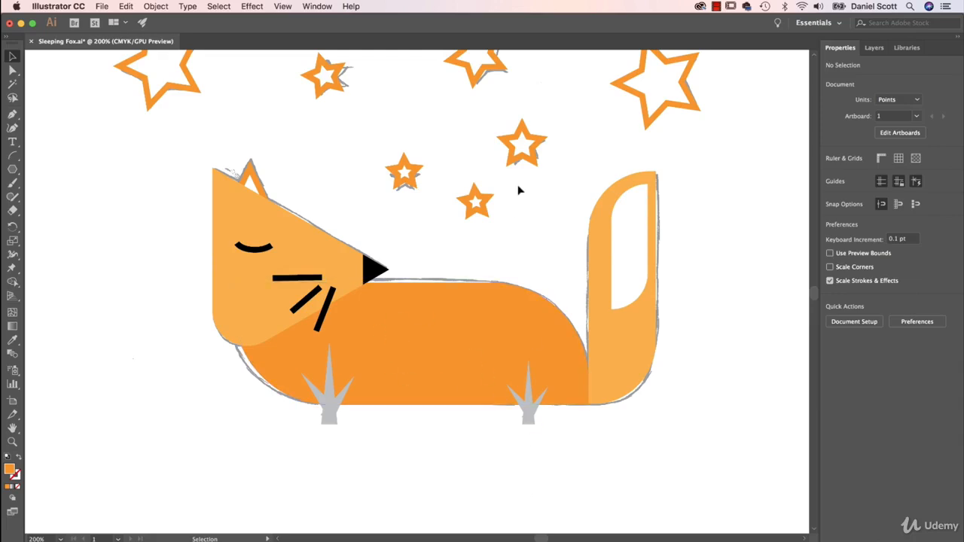
Hide the locked template layer so only the artwork on Layer 1 is shown.
{"action": "key", "text": "super+minus"}
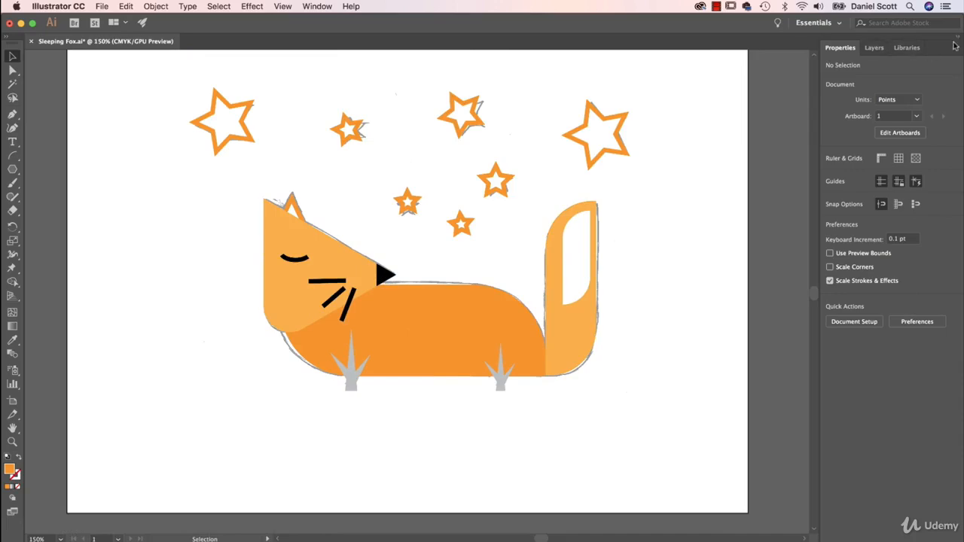
{"action": "left_click", "coordinate": [873, 47]}
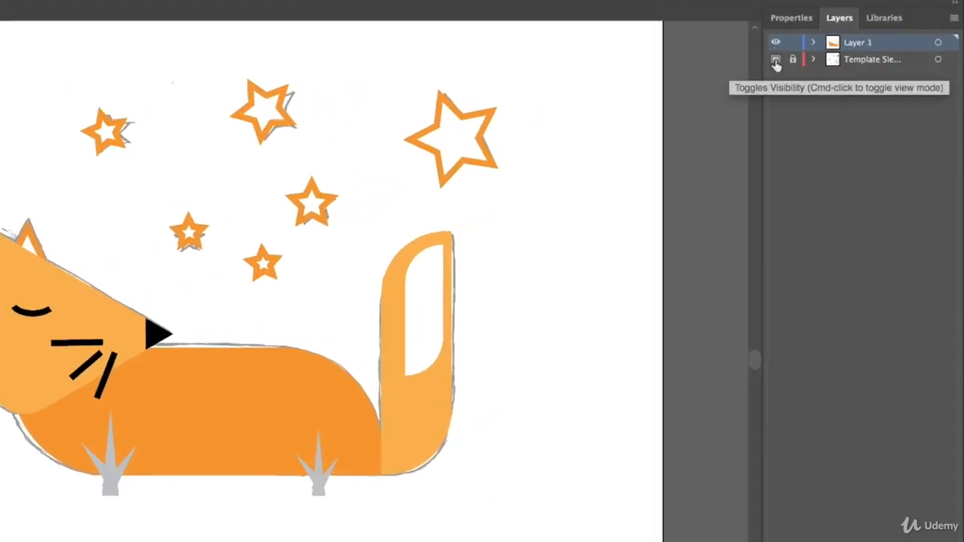
{"action": "left_click", "coordinate": [776, 64]}
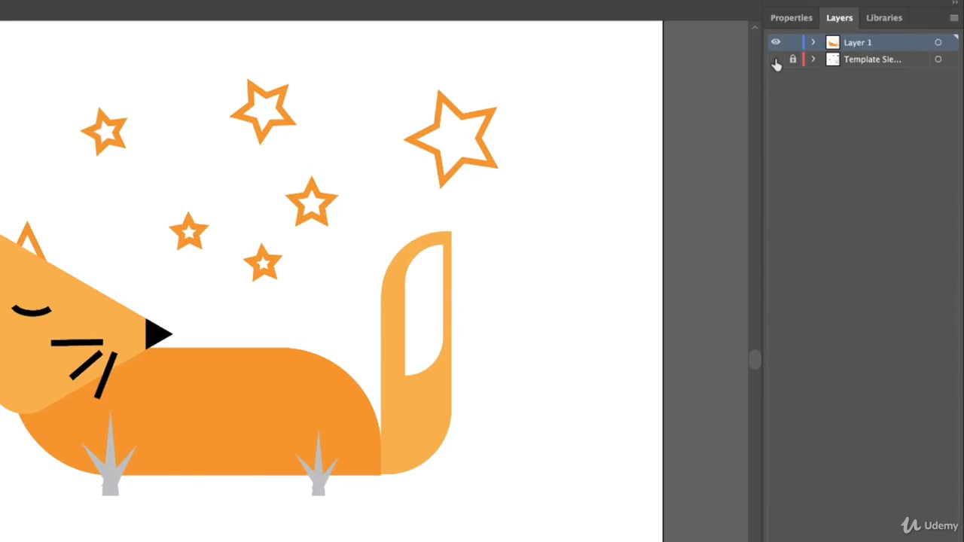
{"action": "left_click", "coordinate": [775, 60]}
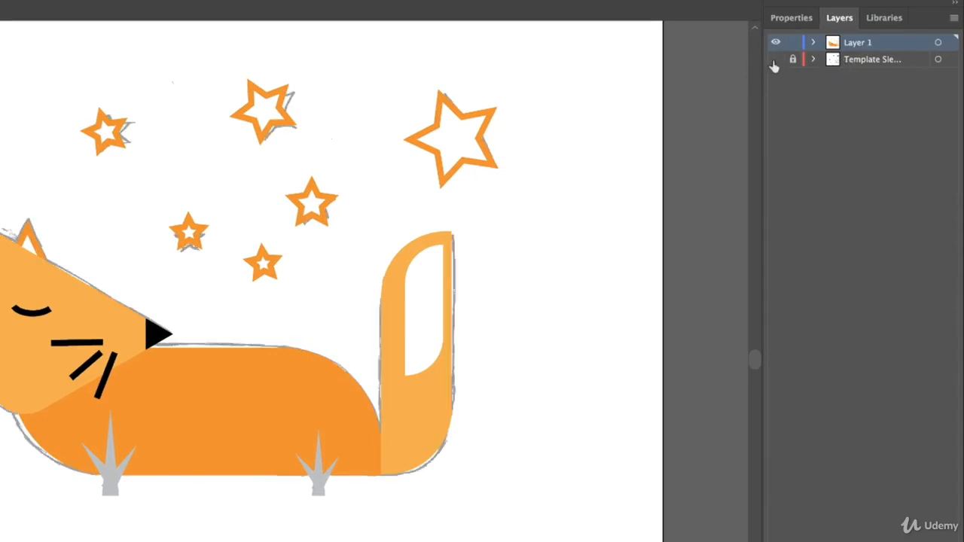
{"action": "left_click", "coordinate": [775, 61]}
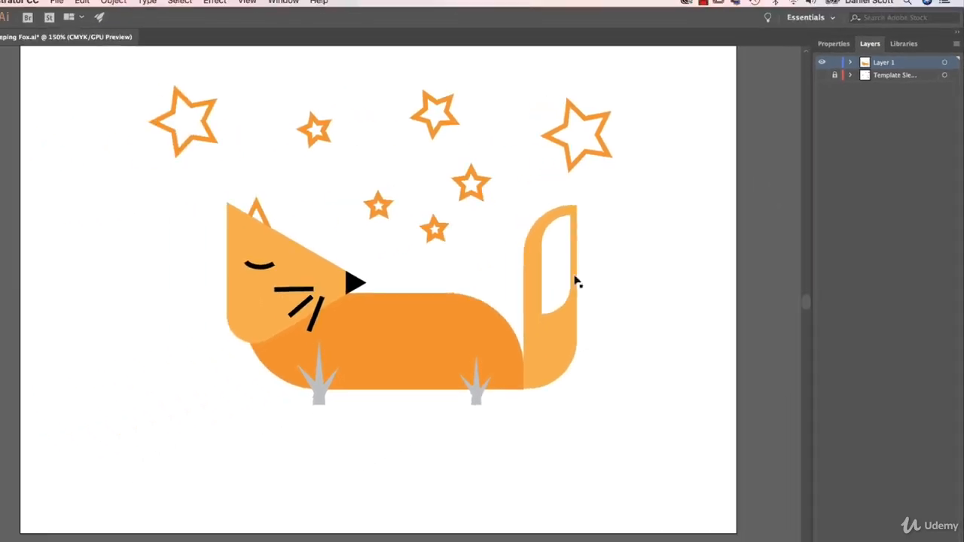
Shorten the white patch inside the tail slightly from its lower edge.
{"action": "left_click", "coordinate": [435, 342]}
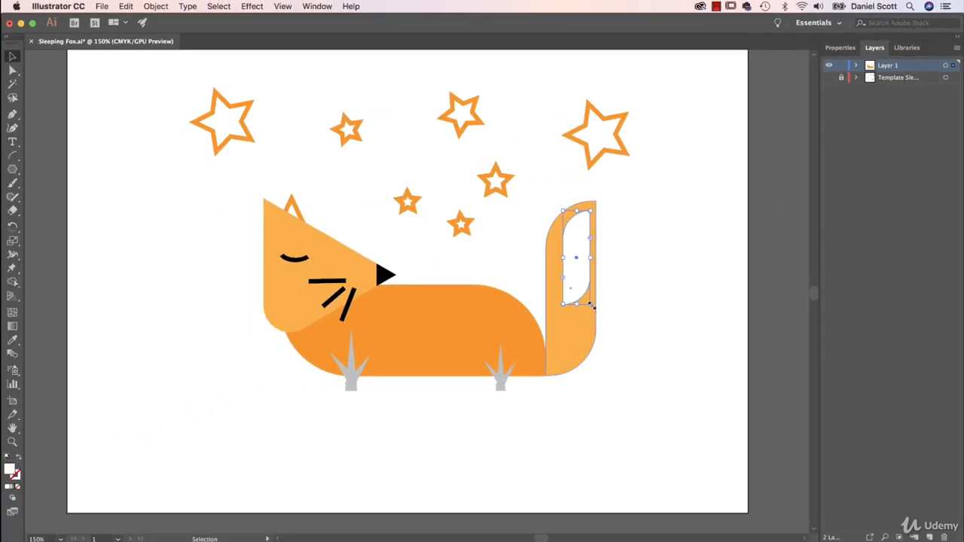
{"action": "left_click_drag", "start_coordinate": [443, 375], "coordinate": [443, 366]}
{"action": "left_click_drag", "start_coordinate": [589, 296], "coordinate": [590, 294]}
{"action": "left_click", "coordinate": [648, 284]}
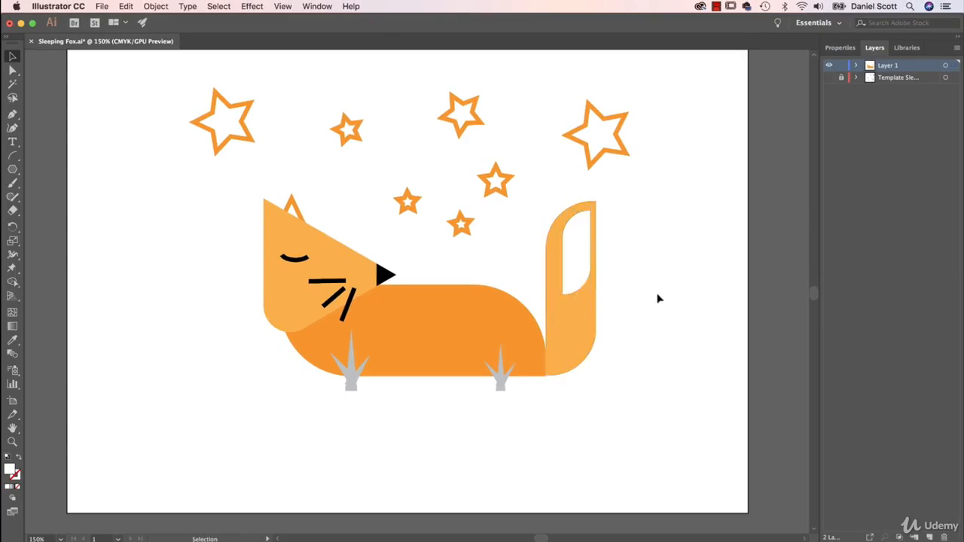
Turn off Scale Strokes & Effects in the document preferences.
{"action": "left_click_drag", "start_coordinate": [697, 66], "coordinate": [191, 390]}
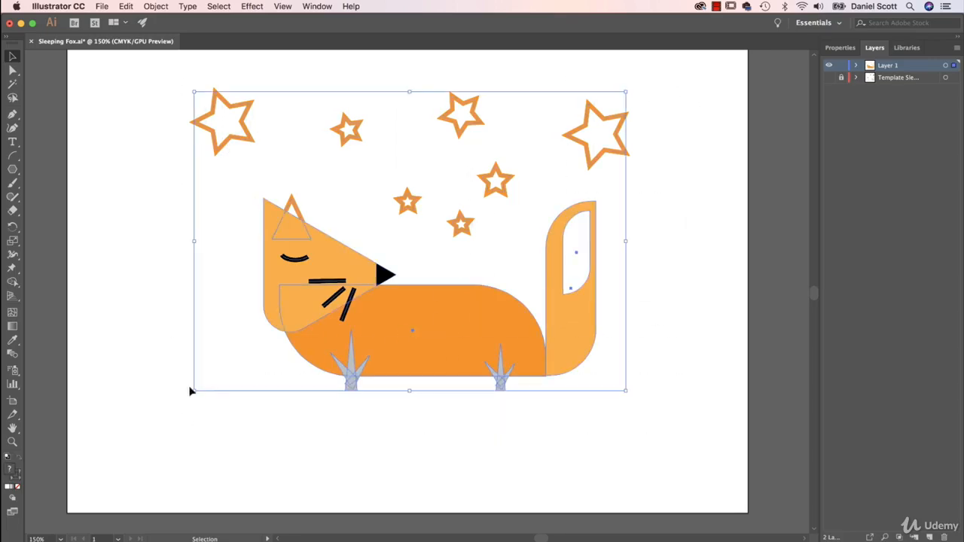
{"action": "left_click_drag", "start_coordinate": [142, 74], "coordinate": [650, 409]}
{"action": "left_click", "coordinate": [846, 48]}
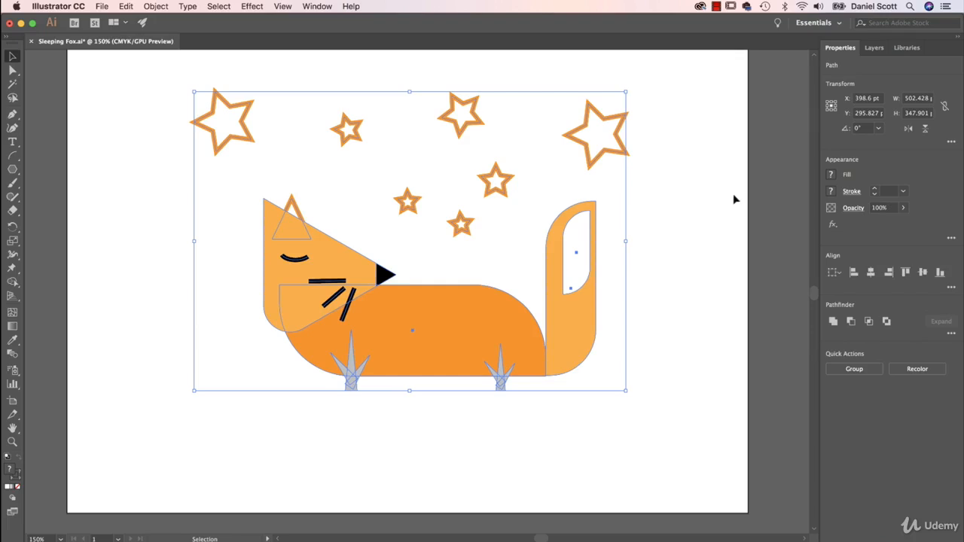
{"action": "left_click", "coordinate": [700, 262]}
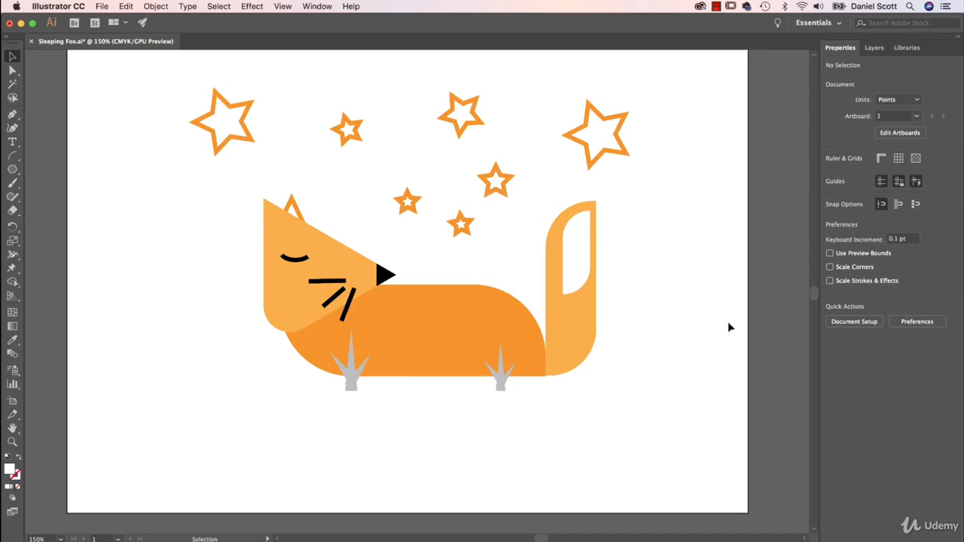
Select the whole illustration and scale it down proportionally to about 168 by 116 pt.
{"action": "left_click_drag", "start_coordinate": [679, 69], "coordinate": [193, 430]}
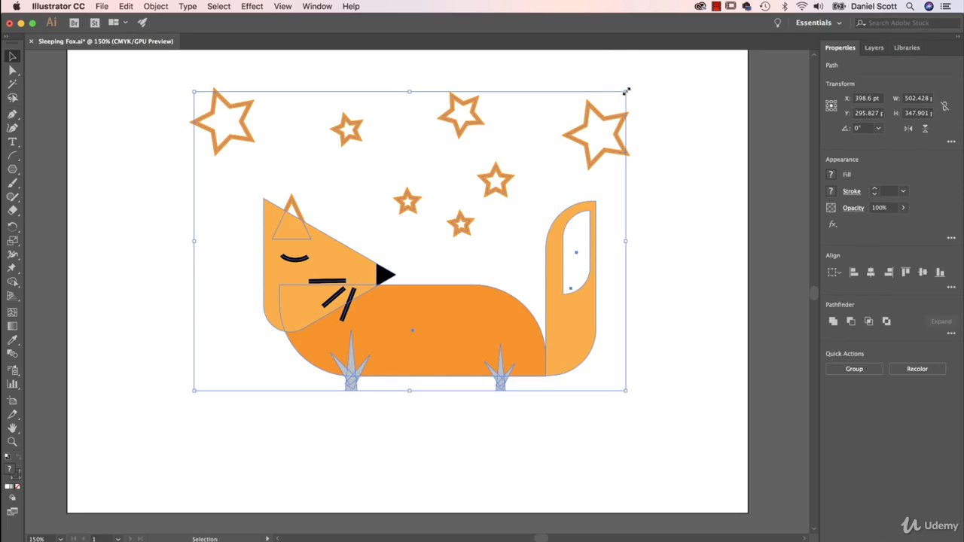
{"action": "left_click_drag", "start_coordinate": [674, 83], "coordinate": [142, 455]}
{"action": "left_click_drag", "start_coordinate": [625, 92], "coordinate": [339, 291]}
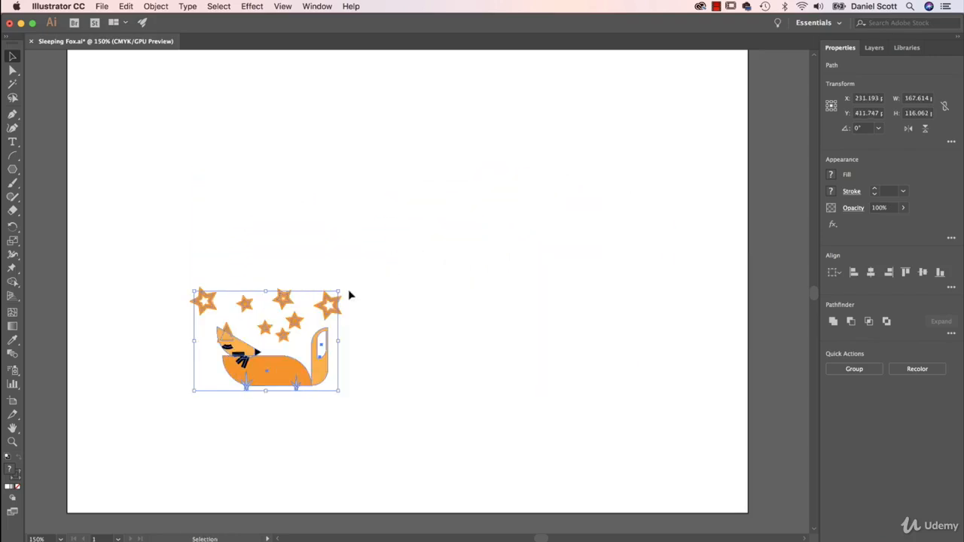
{"action": "left_click", "coordinate": [379, 303]}
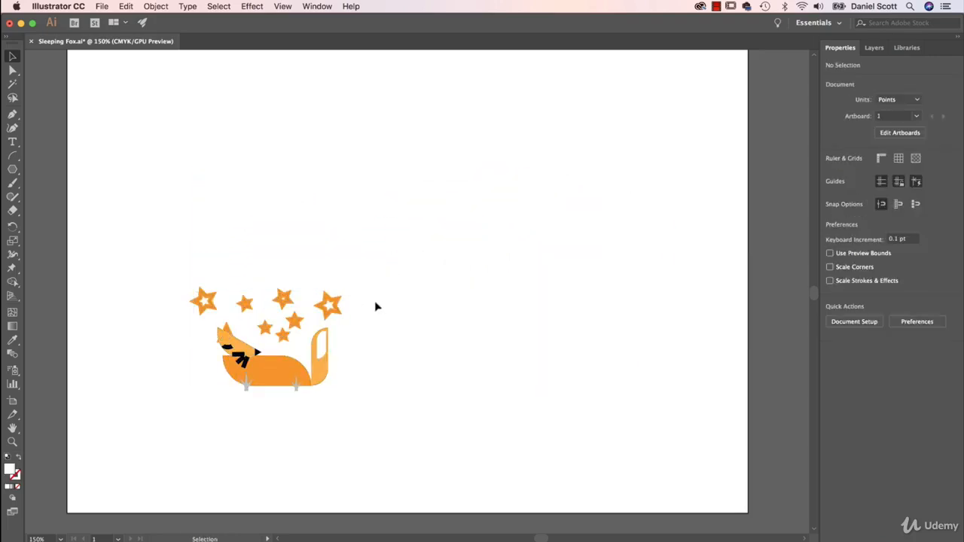
Check the stroke weight of the two large outer stars in the scaled-down illustration.
{"action": "left_click", "coordinate": [204, 302]}
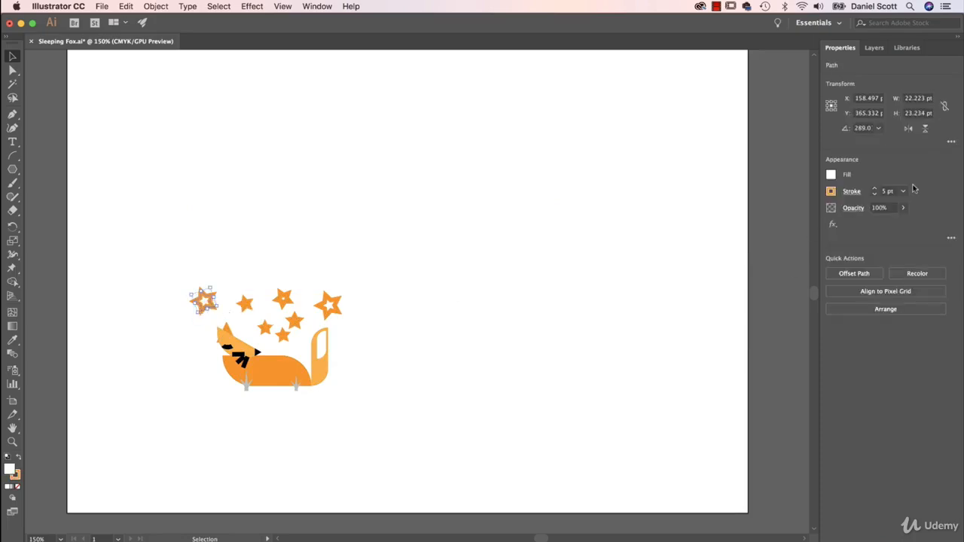
{"action": "left_click", "coordinate": [401, 420]}
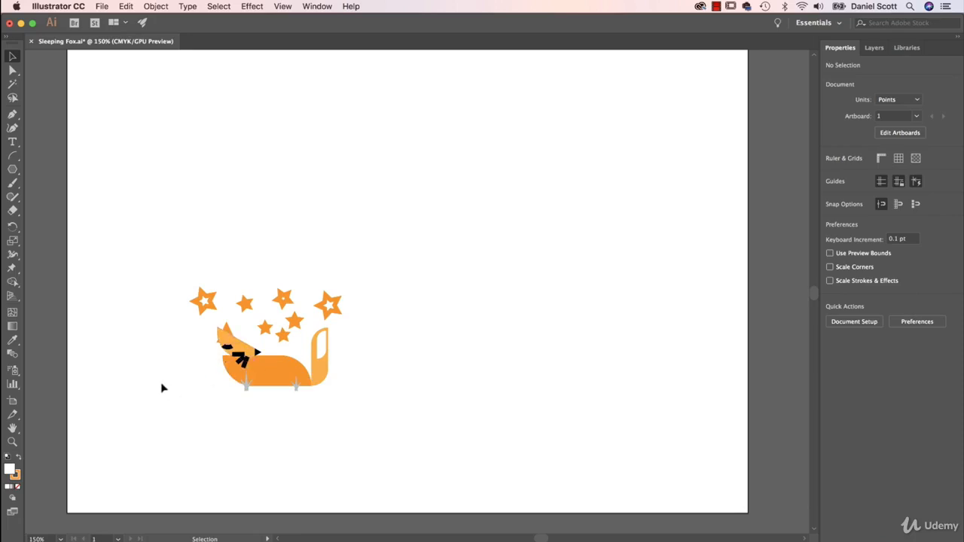
{"action": "left_click", "coordinate": [336, 308]}
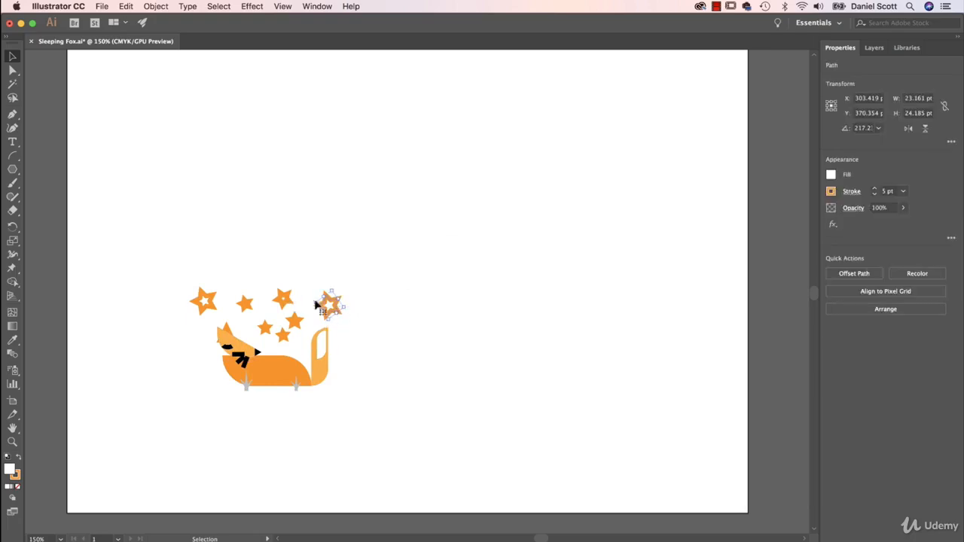
Undo the scaling of the illustration and turn Scale Strokes & Effects back on.
{"action": "key", "text": "super+z"}
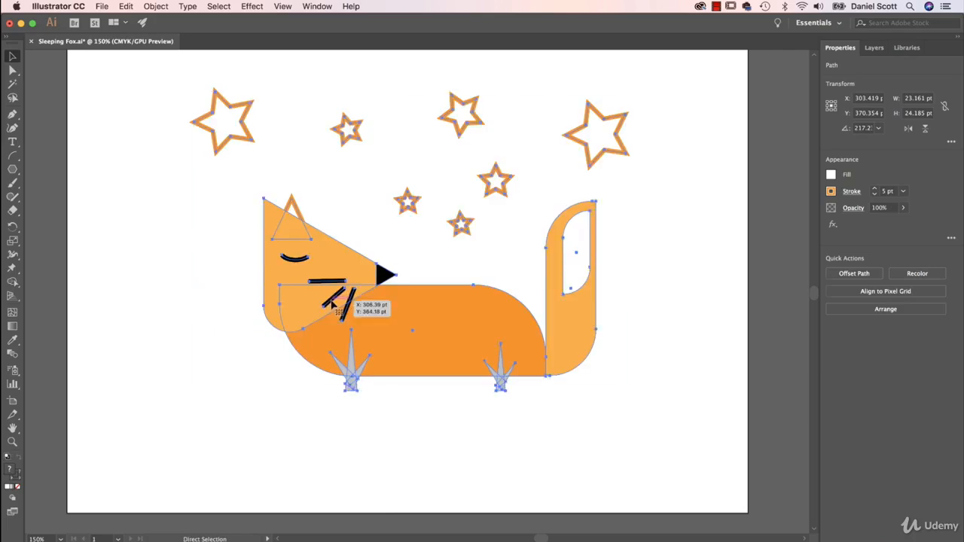
{"action": "left_click", "coordinate": [688, 321]}
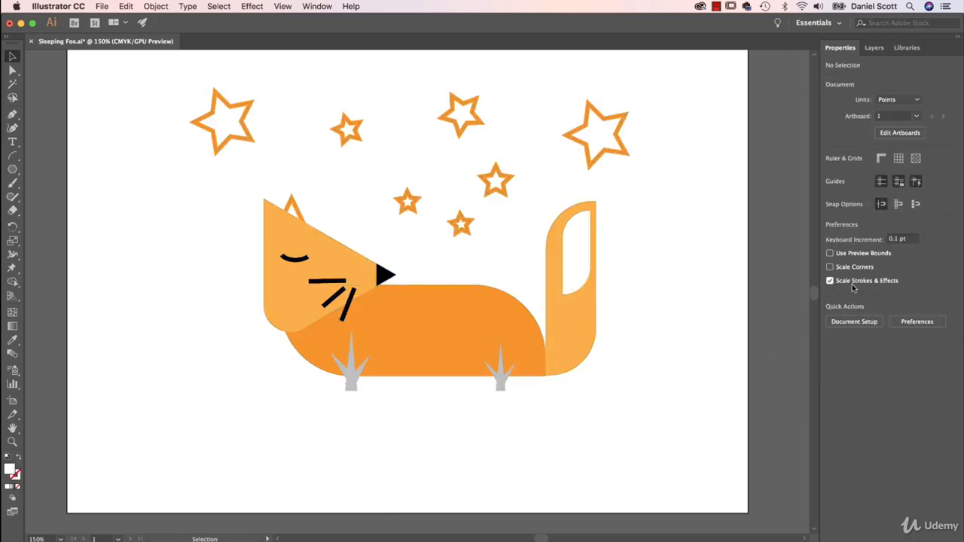
Scale the whole illustration down proportionally to about 350 by 242 pt with Scale Strokes & Effects on.
{"action": "left_click_drag", "start_coordinate": [684, 76], "coordinate": [170, 452]}
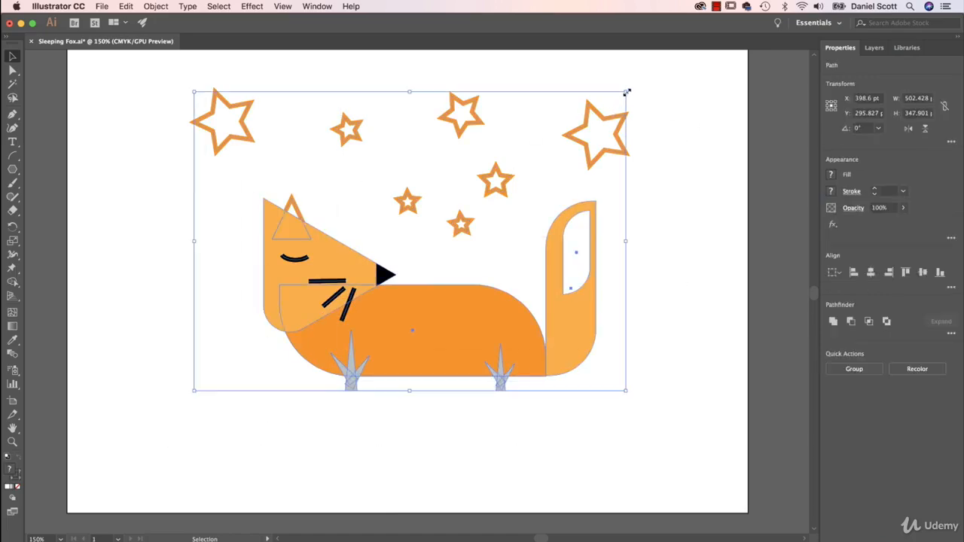
{"action": "left_click_drag", "start_coordinate": [626, 91], "coordinate": [496, 183]}
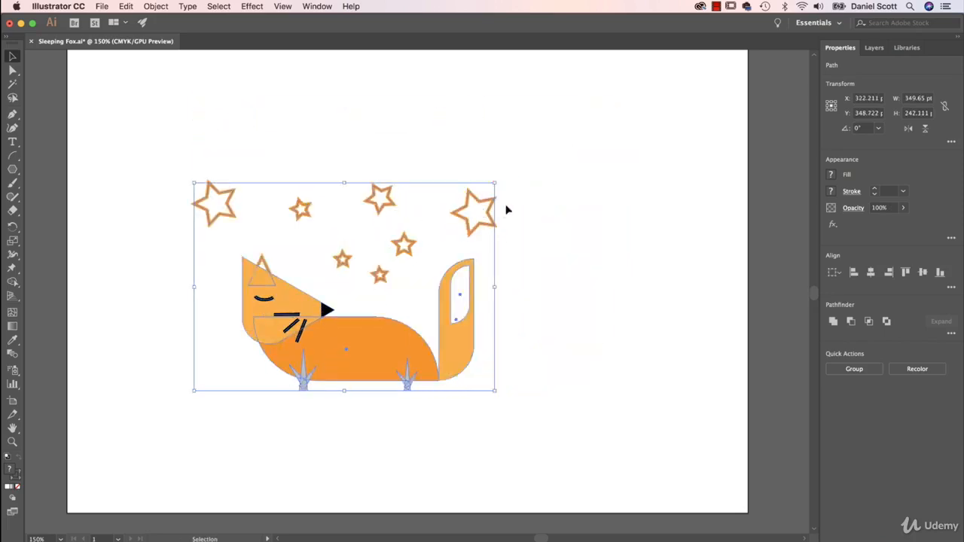
{"action": "left_click", "coordinate": [506, 211]}
Check the stroke weight of the large star above the tail and undo the scaling of the illustration.
{"action": "left_click", "coordinate": [474, 202]}
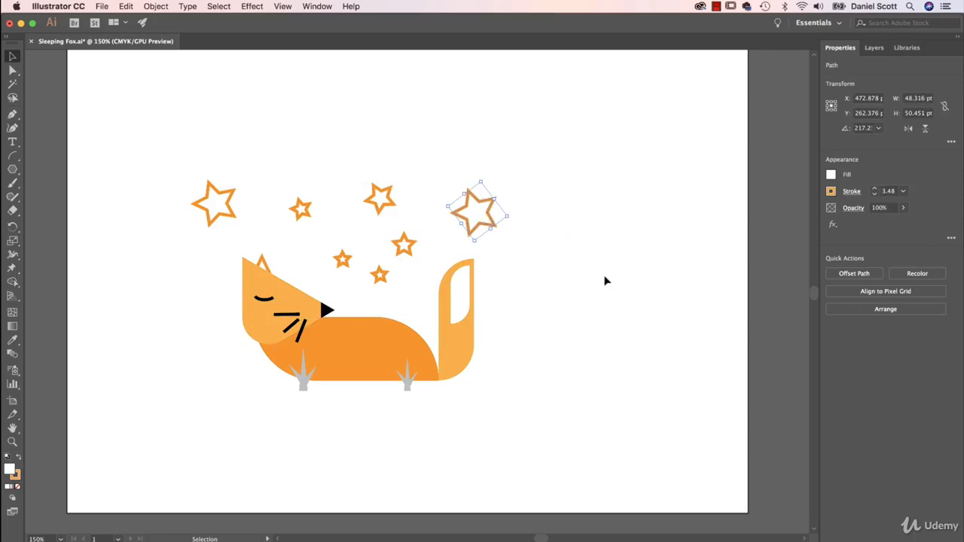
{"action": "key", "text": "super+z"}
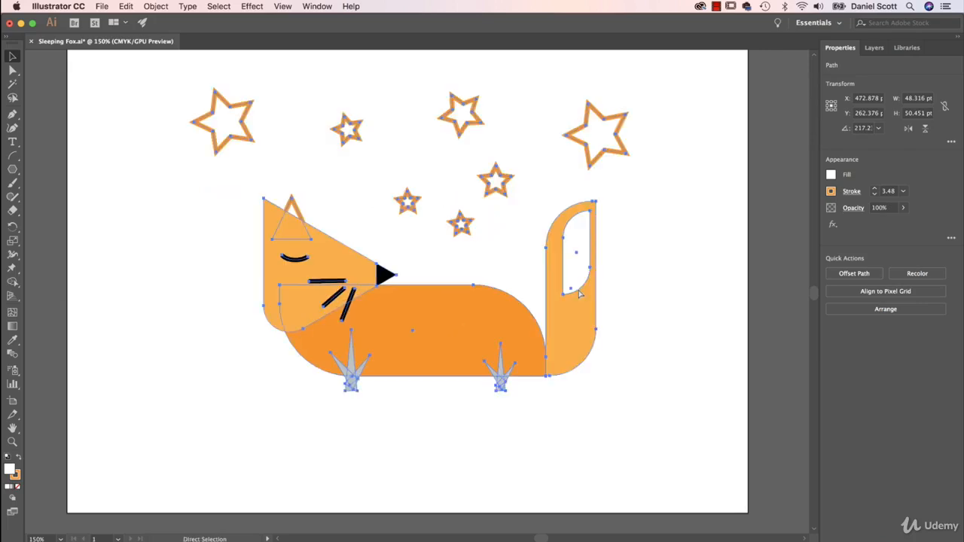
{"action": "left_click", "coordinate": [692, 249]}
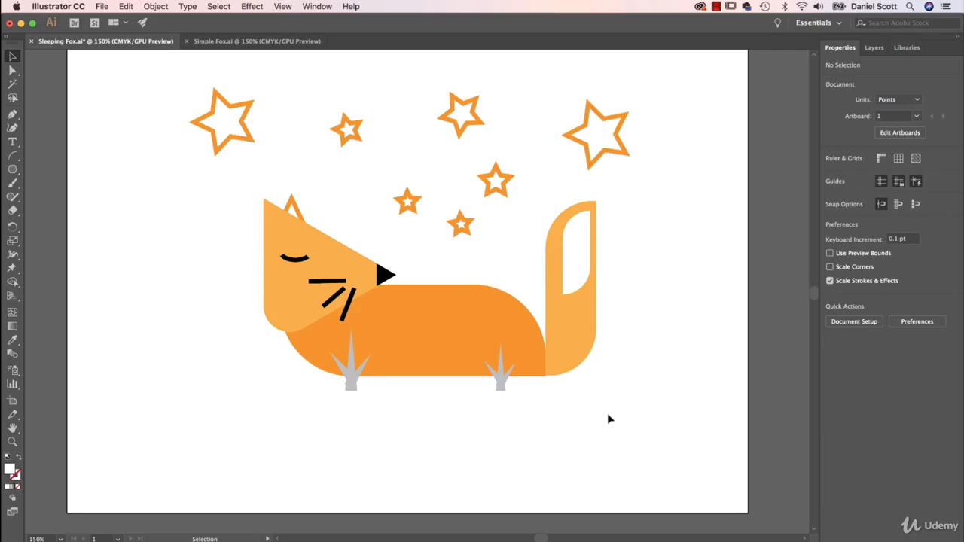
Draw a ground rectangle about 789 by 160 pt across the artboard's lower part, with its upper edge meeting the fox's base.
{"action": "left_click_drag", "start_coordinate": [12, 169], "coordinate": [53, 170]}
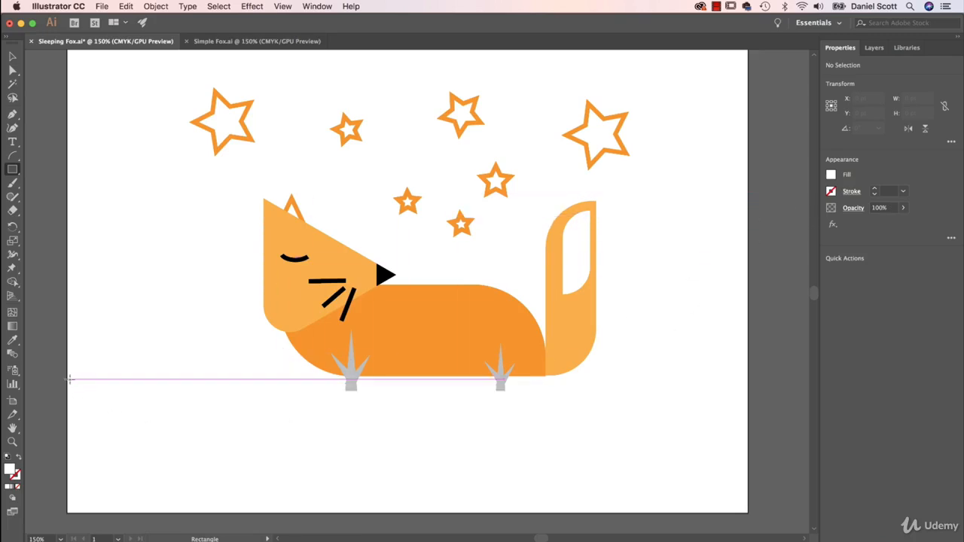
{"action": "left_click_drag", "start_coordinate": [69, 379], "coordinate": [747, 514]}
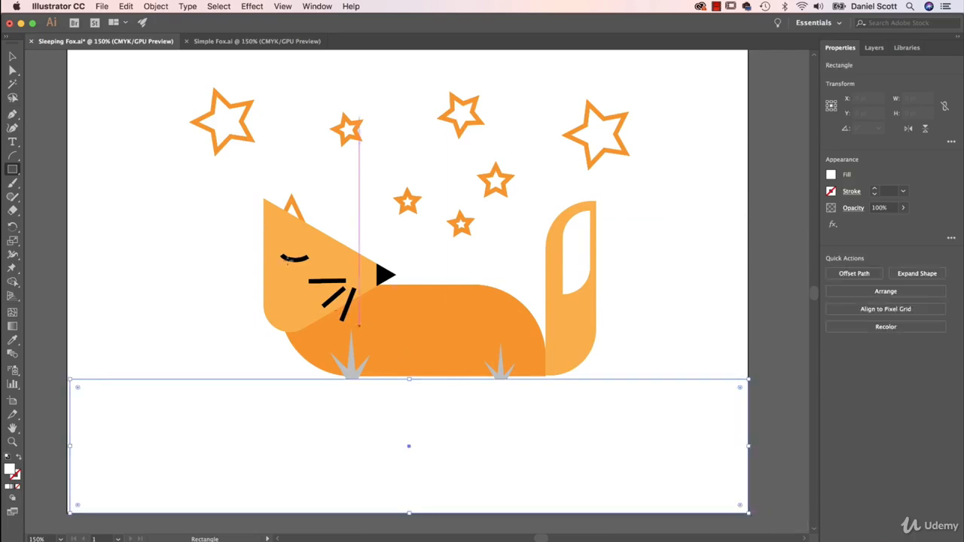
{"action": "key", "text": "v"}
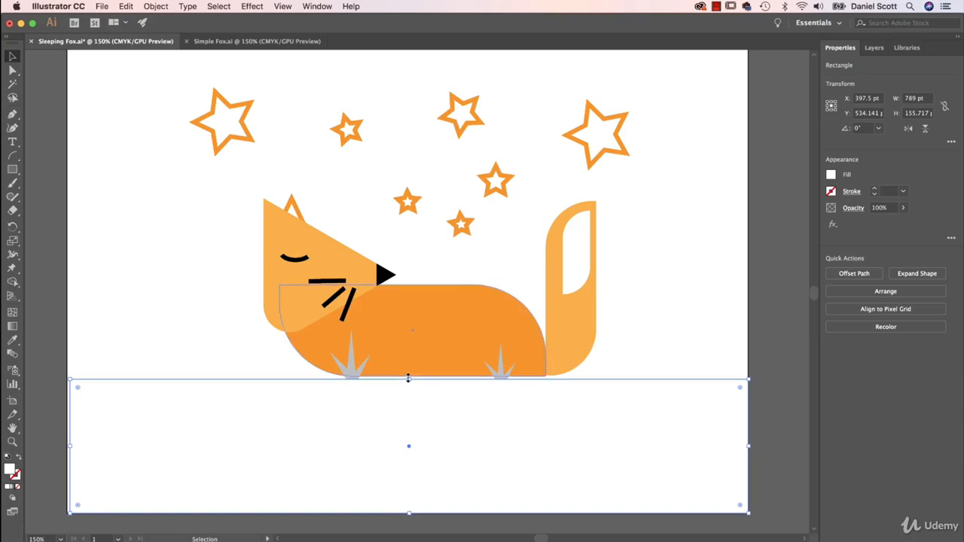
{"action": "left_click_drag", "start_coordinate": [409, 380], "coordinate": [409, 375]}
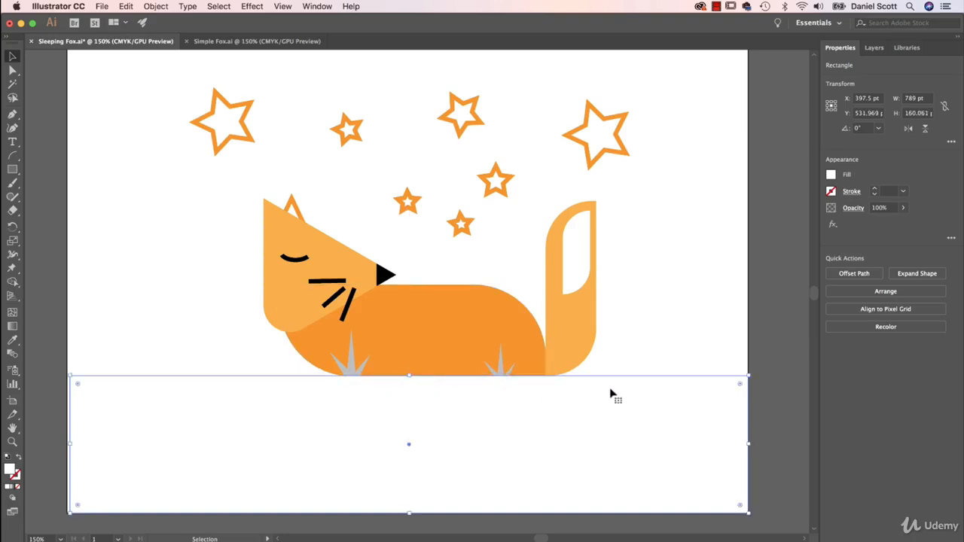
Fill the ground rectangle with light gray and extend its left edge to the artboard's edge, making it 792 pt wide.
{"action": "left_click", "coordinate": [832, 177]}
{"action": "left_click", "coordinate": [771, 250]}
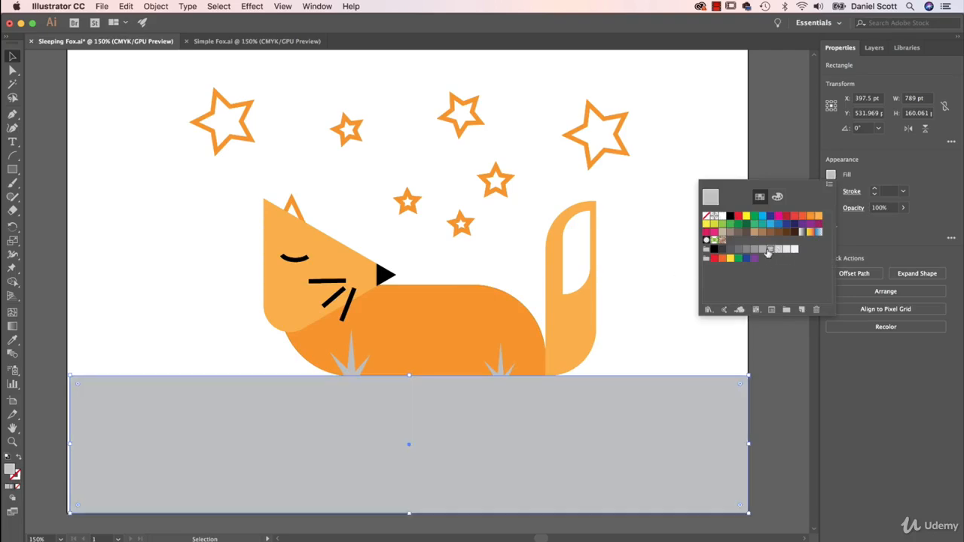
{"action": "left_click", "coordinate": [656, 359]}
{"action": "left_click", "coordinate": [655, 360]}
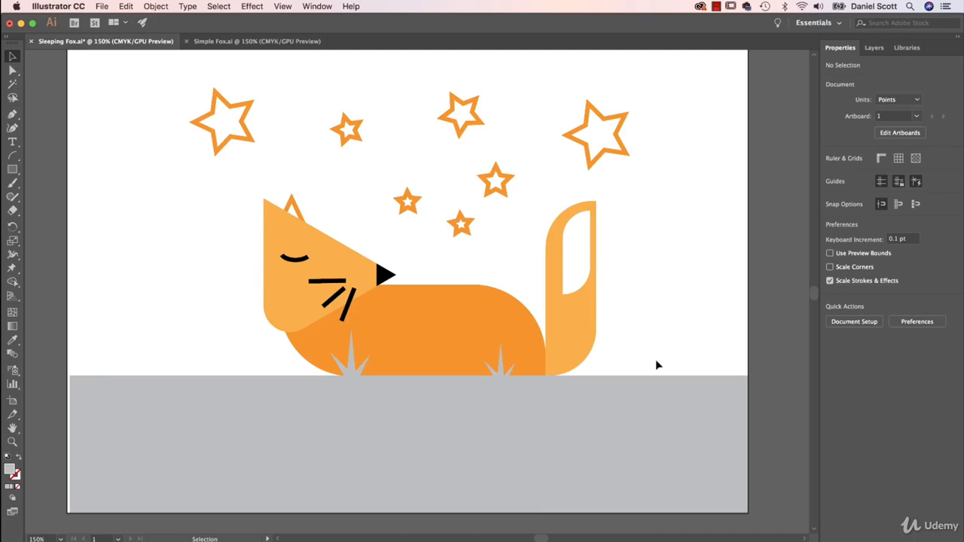
{"action": "left_click", "coordinate": [119, 416]}
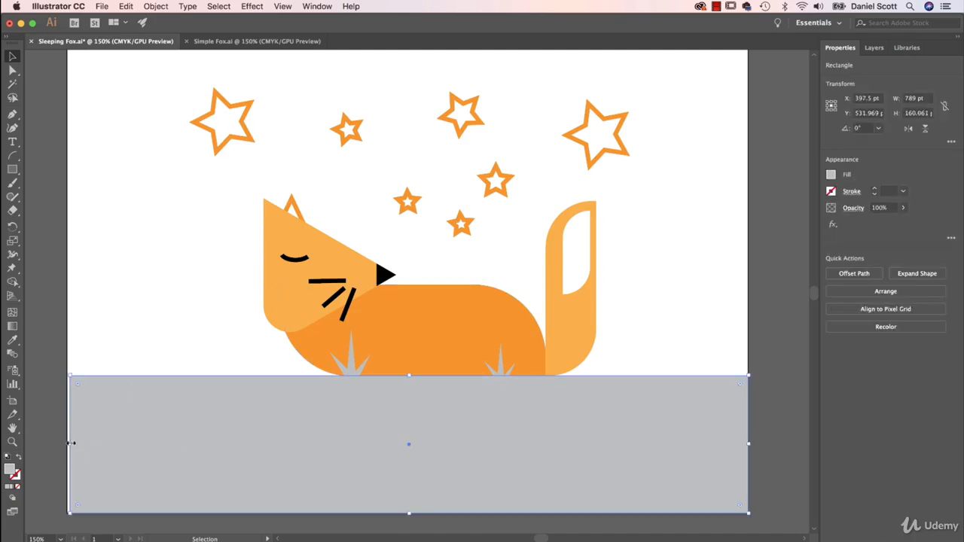
{"action": "left_click_drag", "start_coordinate": [70, 444], "coordinate": [67, 444]}
Draw a sky rectangle about 792 by 452 pt from the artboard's top-left corner down to the ground.
{"action": "left_click", "coordinate": [12, 169]}
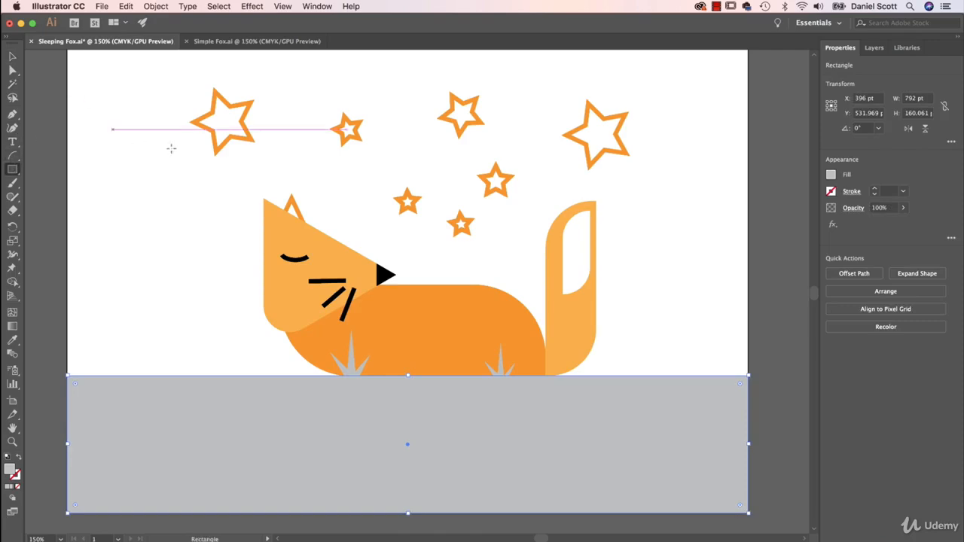
{"action": "left_click_drag", "start_coordinate": [294, 138], "coordinate": [311, 213]}
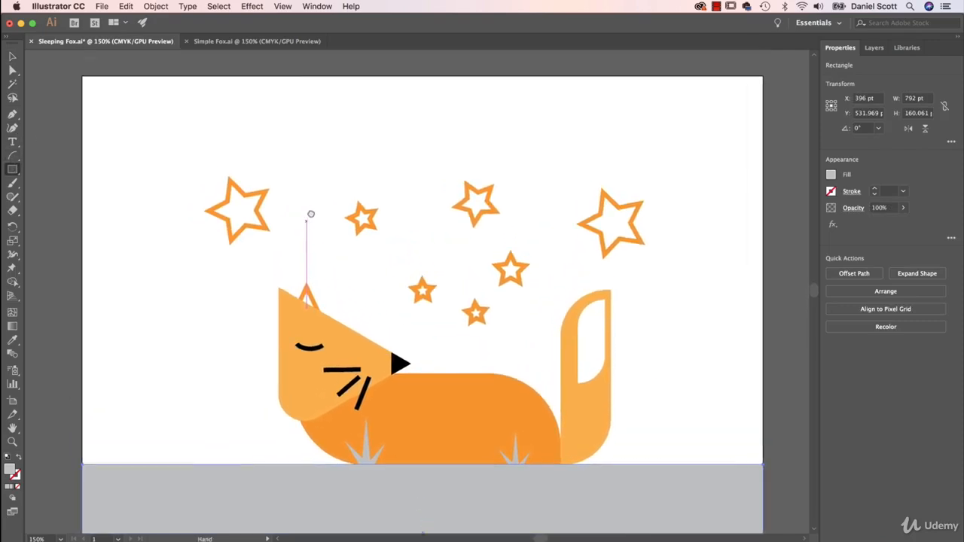
{"action": "left_click_drag", "start_coordinate": [82, 78], "coordinate": [763, 467]}
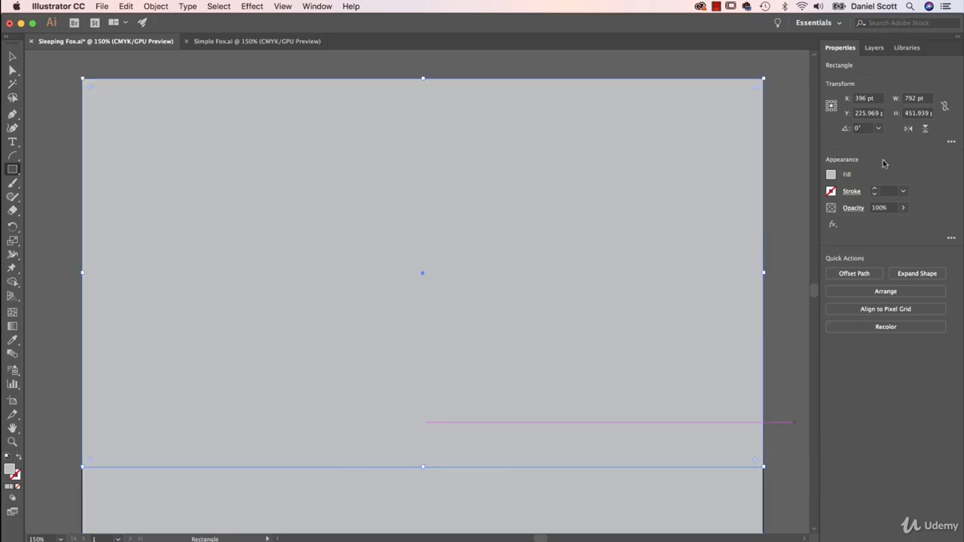
Fill the sky rectangle with a very dark gray swatch and send it to the back behind the fox and stars.
{"action": "left_click", "coordinate": [831, 174]}
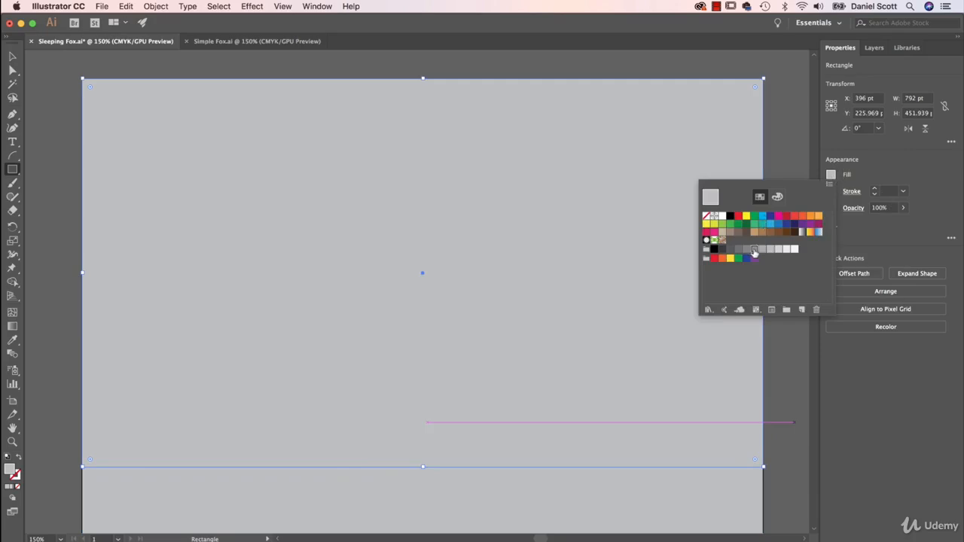
{"action": "left_click", "coordinate": [754, 249]}
{"action": "left_click", "coordinate": [746, 250]}
{"action": "left_click", "coordinate": [738, 250]}
{"action": "left_click", "coordinate": [727, 252]}
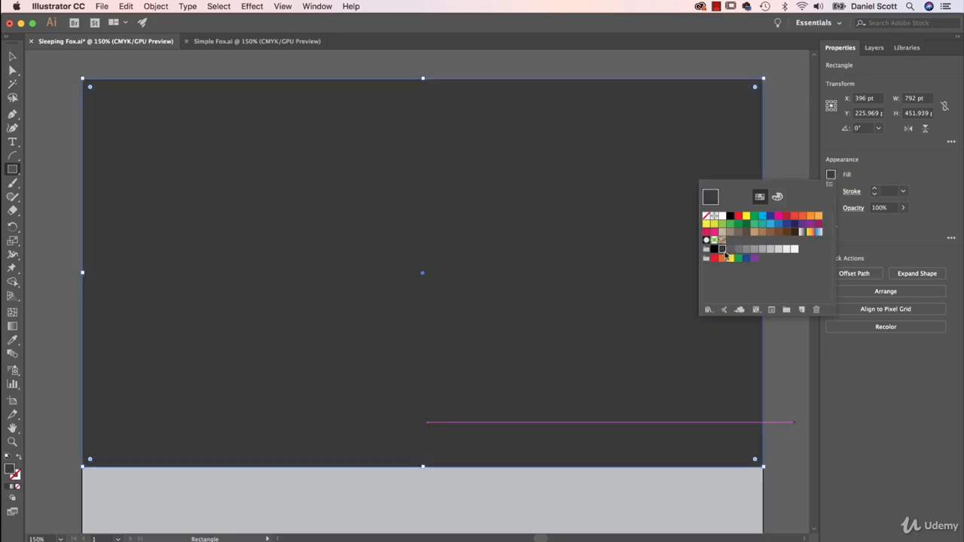
{"action": "key", "text": "Escape"}
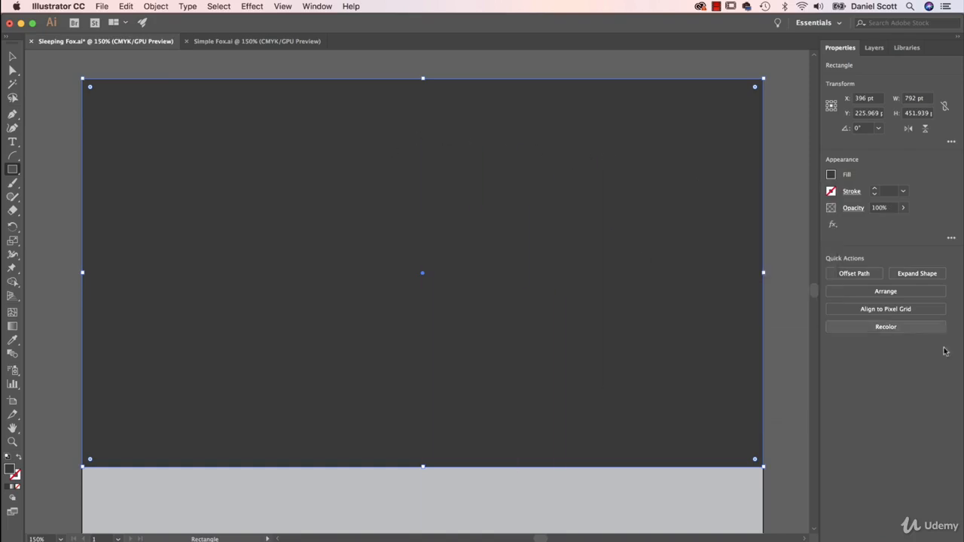
{"action": "left_click", "coordinate": [881, 292]}
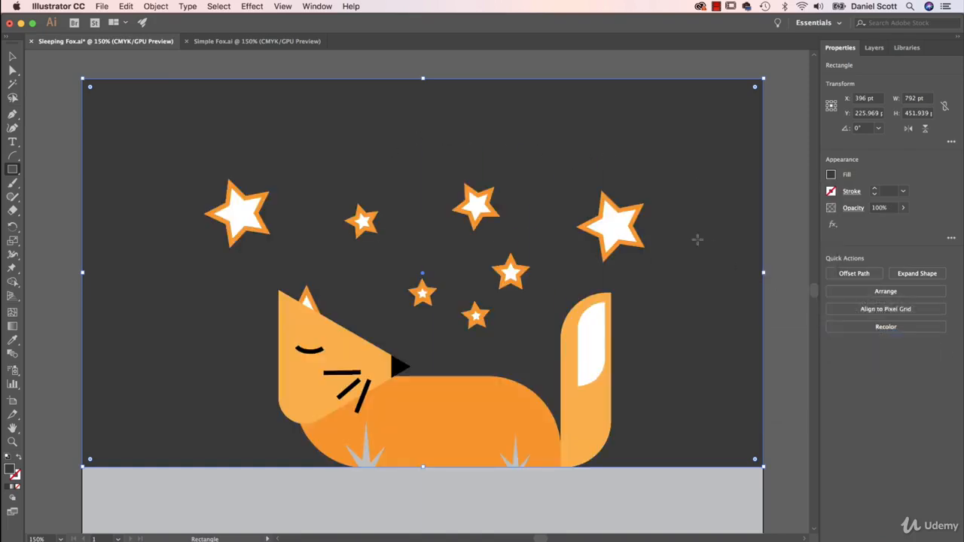
Select all seven stars in the sky together and remove their stroke.
{"action": "key", "text": "v"}
{"action": "left_click", "coordinate": [256, 205]}
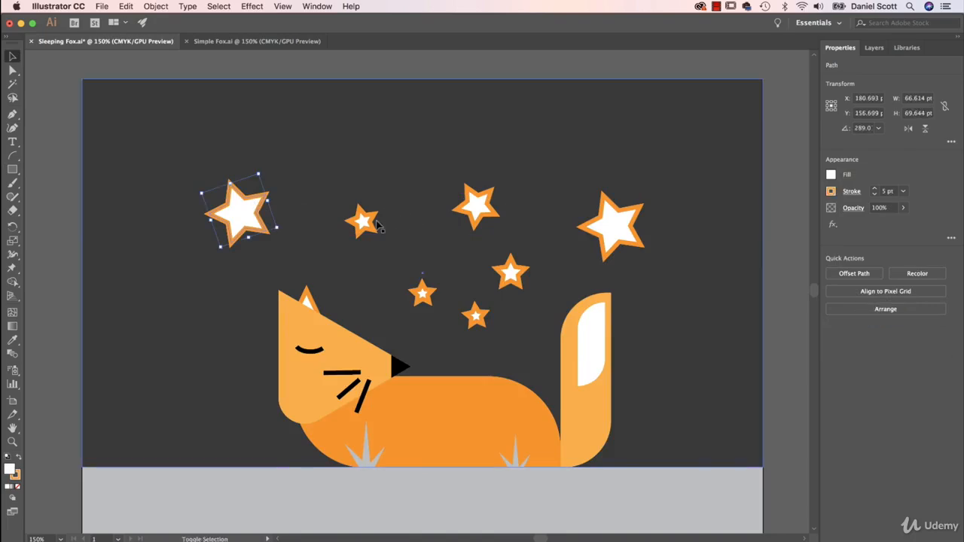
{"action": "left_click", "coordinate": [362, 220], "text": "shift"}
{"action": "left_click", "coordinate": [474, 205], "text": "shift"}
{"action": "left_click", "coordinate": [509, 274], "text": "shift"}
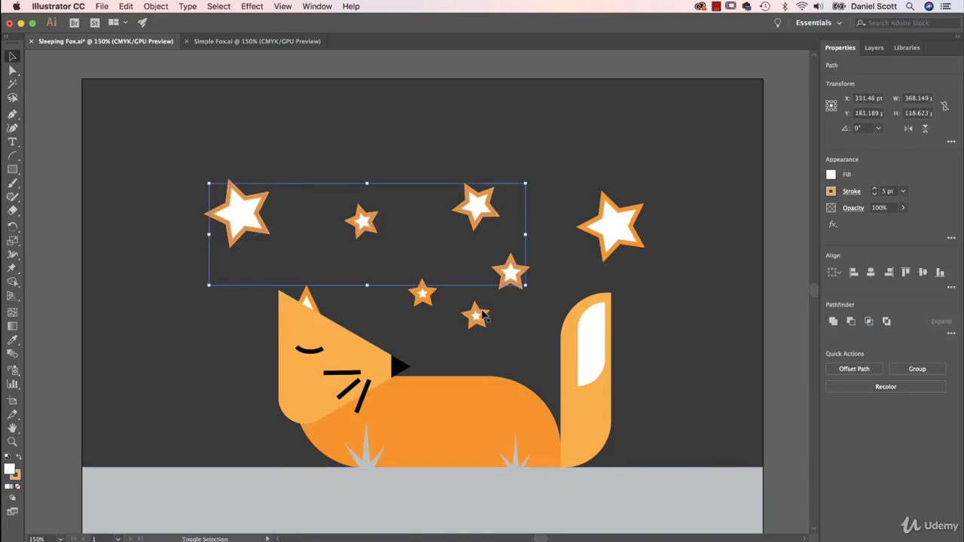
{"action": "left_click", "coordinate": [475, 314], "text": "shift"}
{"action": "left_click", "coordinate": [423, 293], "text": "shift"}
{"action": "left_click", "coordinate": [637, 230], "text": "shift"}
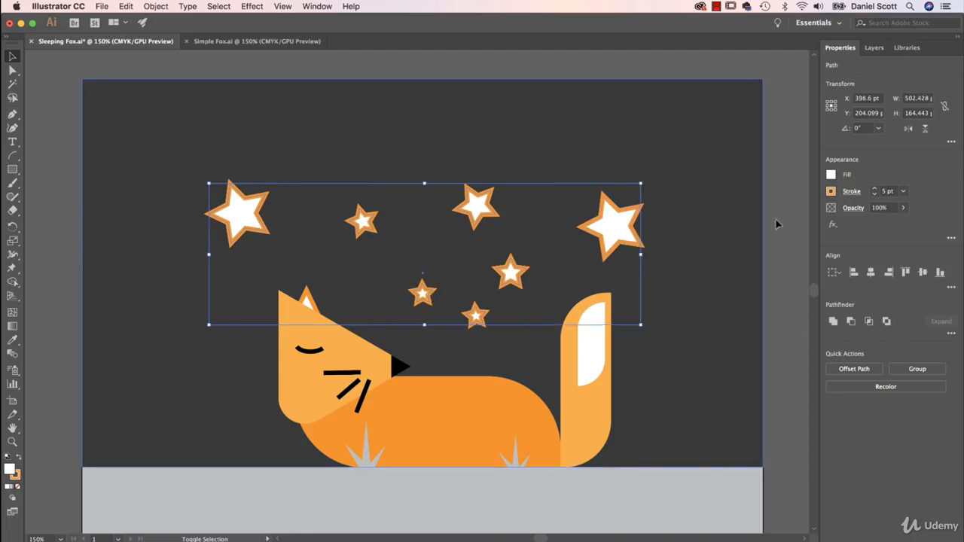
{"action": "left_click", "coordinate": [832, 193]}
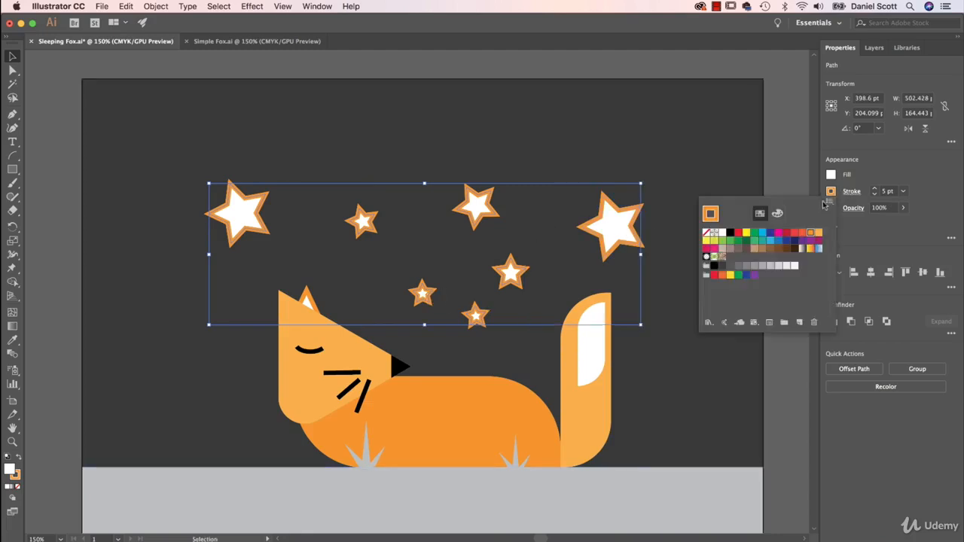
{"action": "left_click", "coordinate": [706, 234]}
Fill the seven selected stars with the same light gray as the ground and deselect them.
{"action": "left_click", "coordinate": [831, 174]}
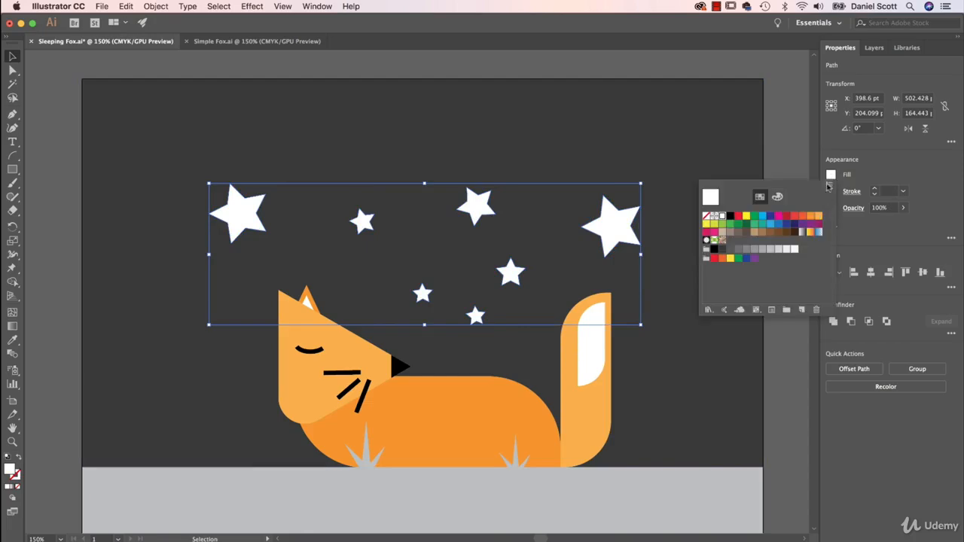
{"action": "left_click", "coordinate": [770, 250]}
{"action": "left_click", "coordinate": [771, 251]}
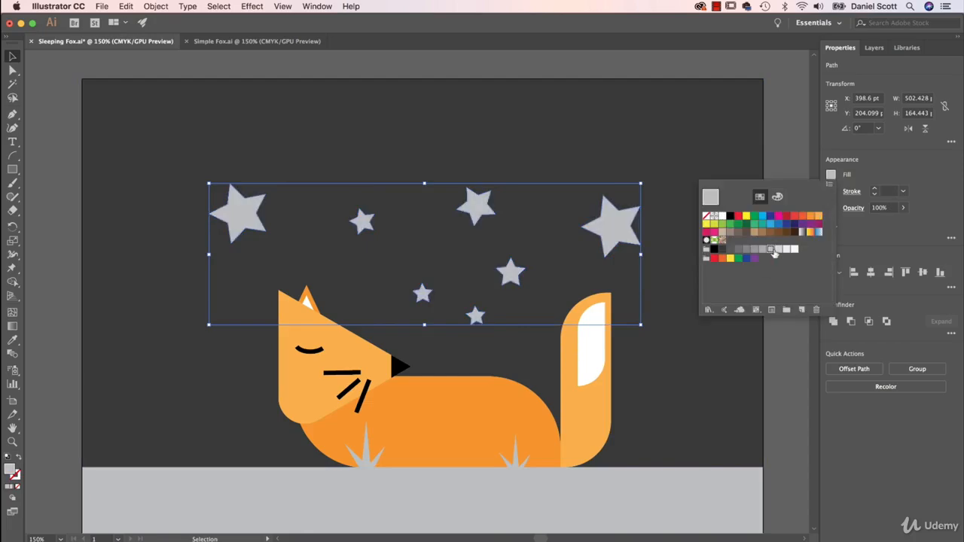
{"action": "left_click", "coordinate": [782, 140]}
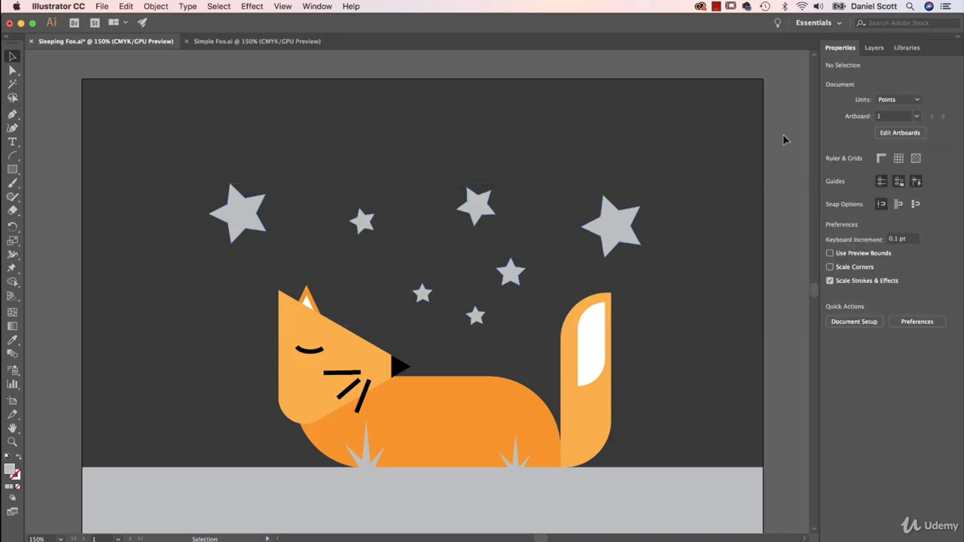
Hide the artwork on Layer 1 and show the sketch template layer.
{"action": "key", "text": "space"}
{"action": "left_click_drag", "start_coordinate": [712, 262], "coordinate": [683, 198]}
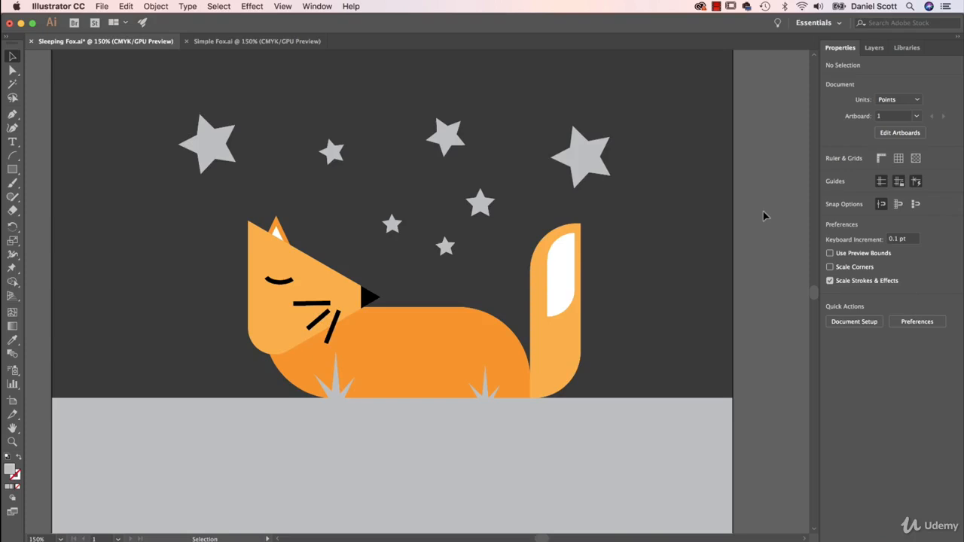
{"action": "left_click", "coordinate": [875, 47]}
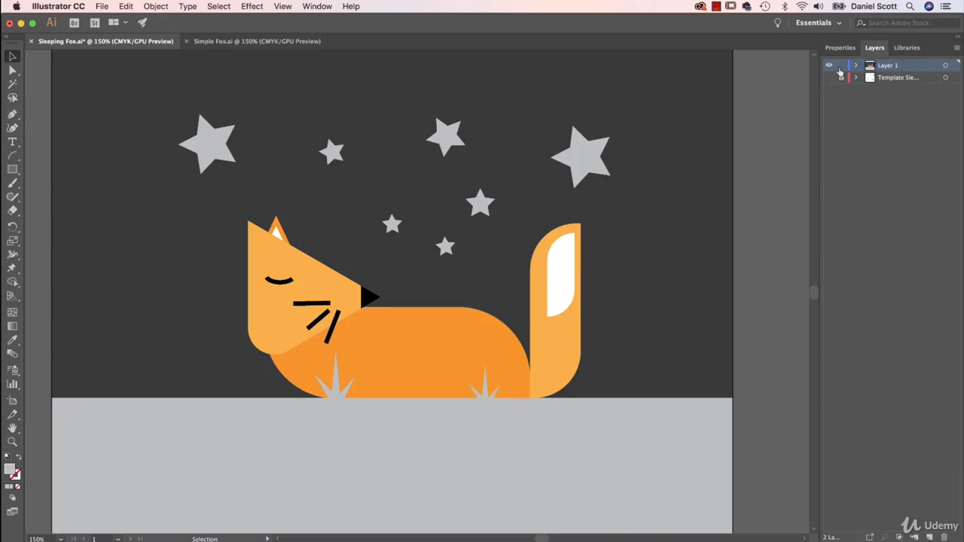
{"action": "left_click", "coordinate": [828, 66]}
{"action": "left_click", "coordinate": [829, 78]}
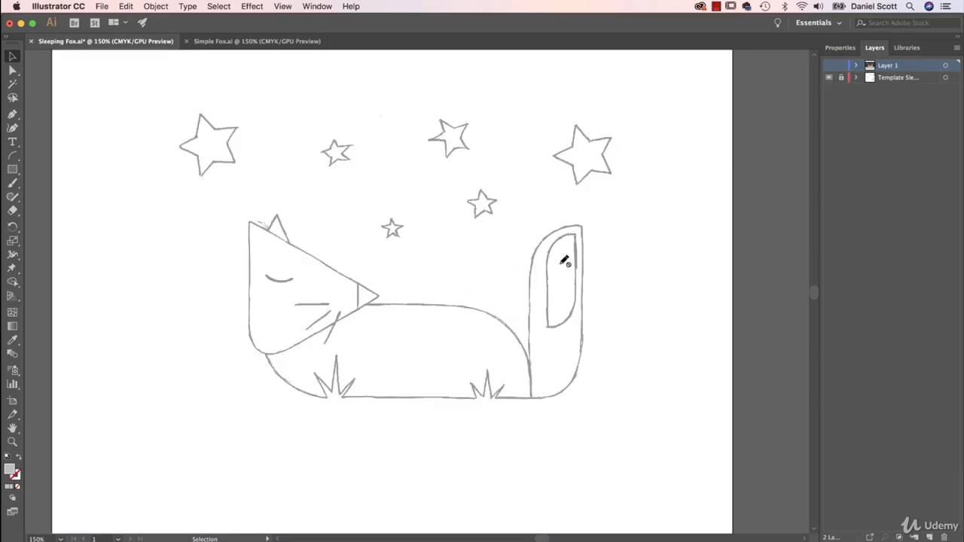